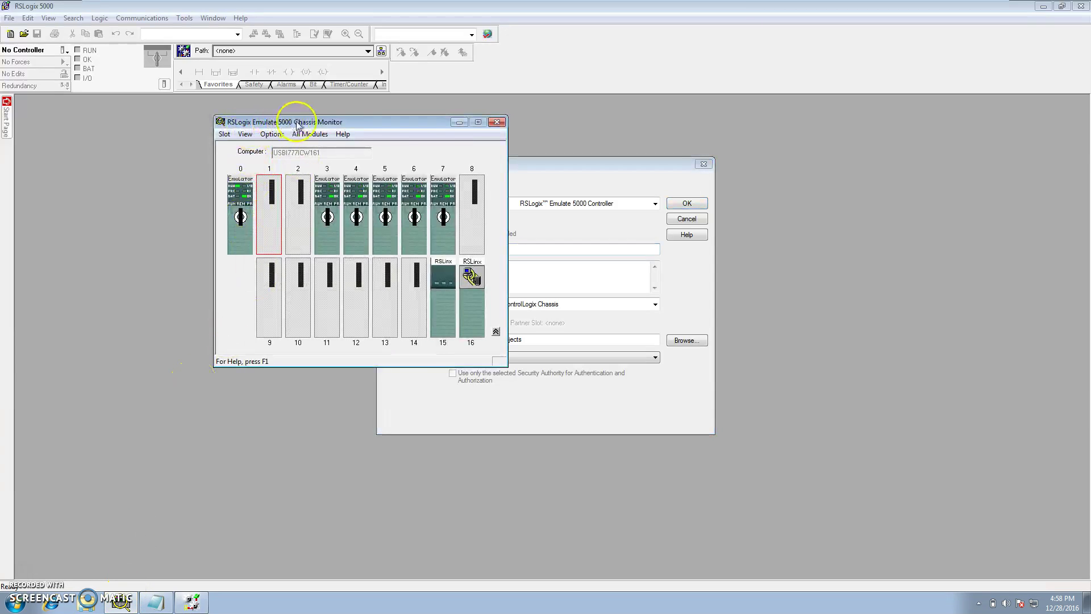
- Configure the new controller as an Emulator type, revision 20, named Servo_Controls, in slot 0 of the 1756-A7 chassis
{"action": "left_click", "coordinate": [459, 123]}
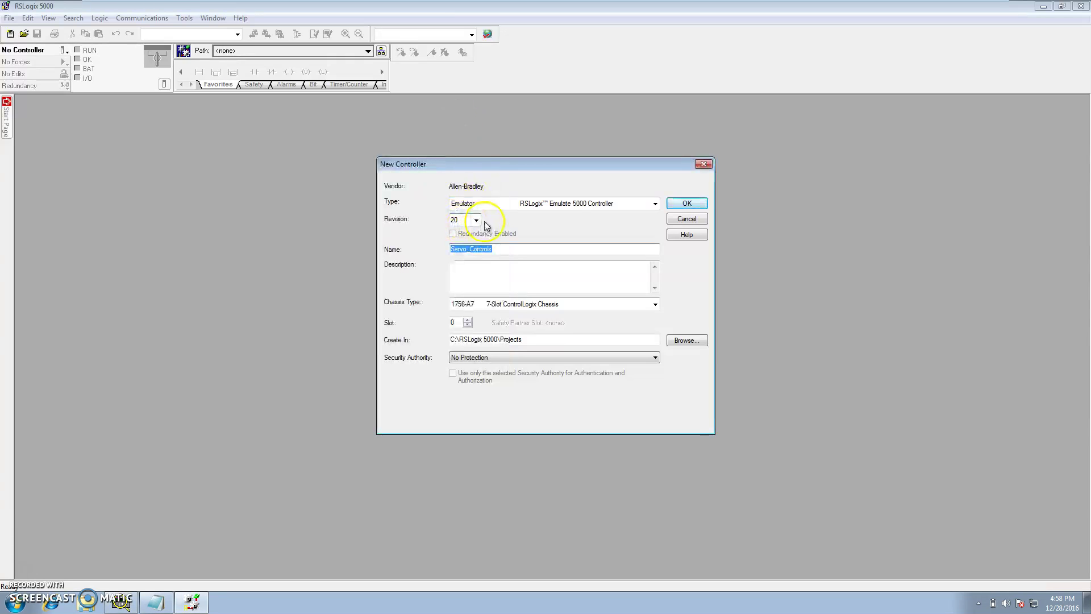
{"action": "left_click", "coordinate": [656, 204]}
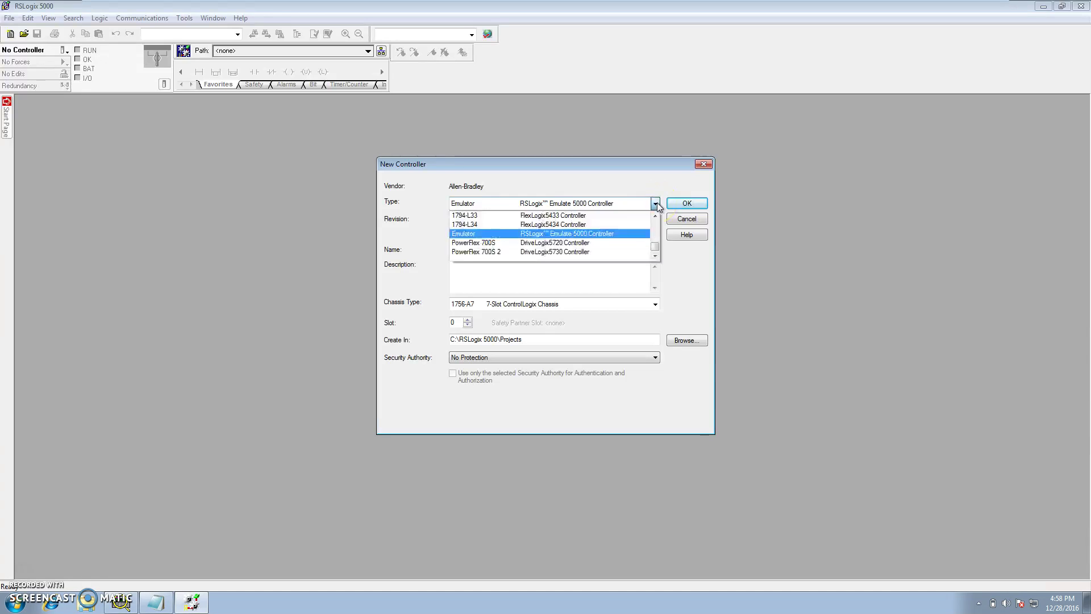
{"action": "left_click", "coordinate": [600, 235]}
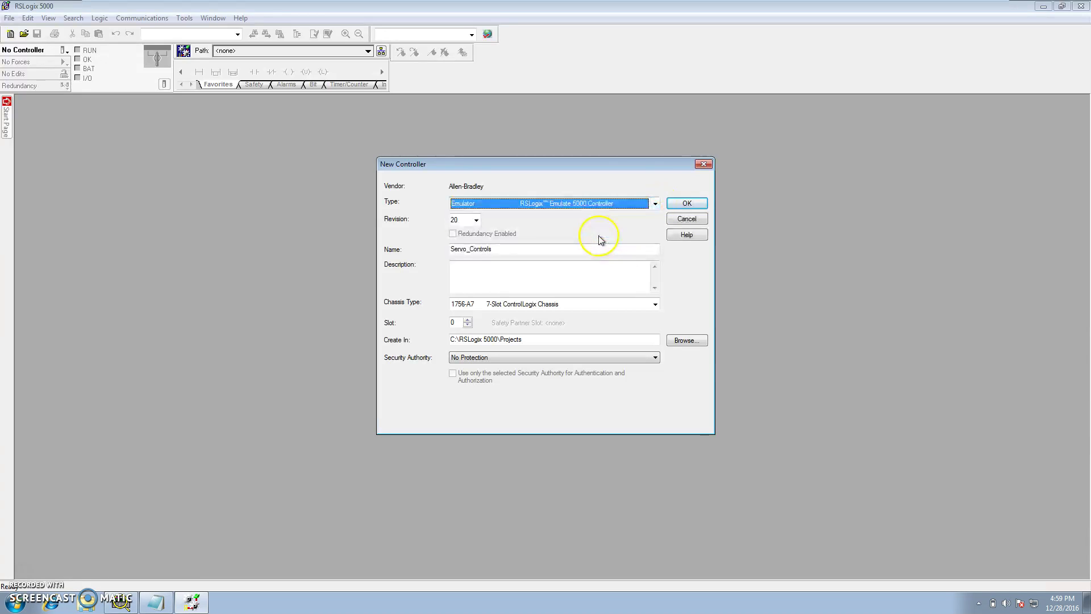
{"action": "left_click", "coordinate": [463, 223]}
{"action": "left_click", "coordinate": [457, 277]}
{"action": "left_click", "coordinate": [508, 252]}
{"action": "left_click_drag", "start_coordinate": [508, 252], "coordinate": [441, 250]}
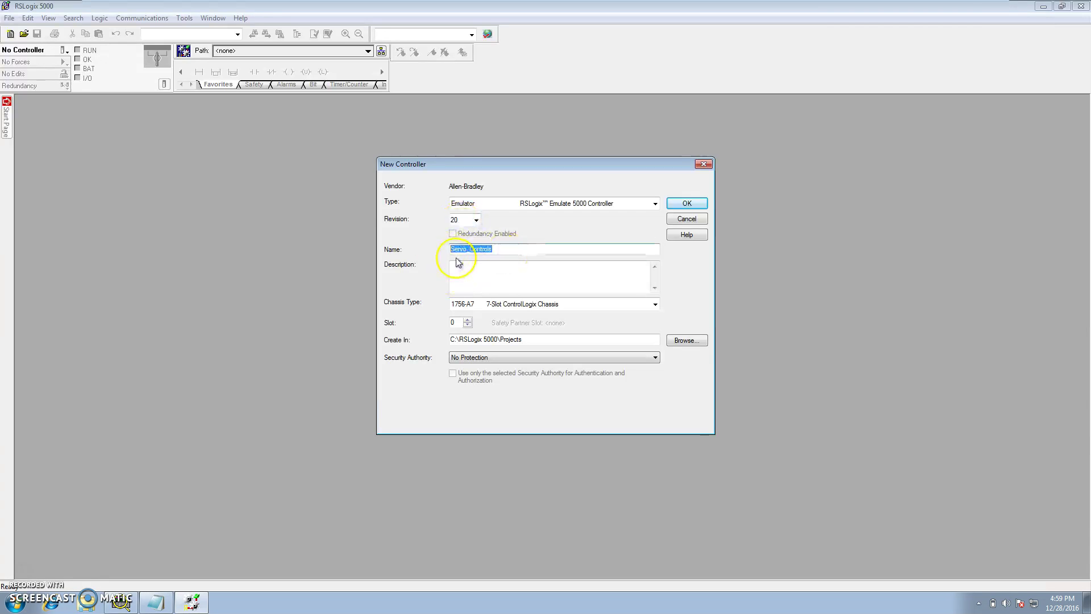
{"action": "left_click", "coordinate": [453, 323]}
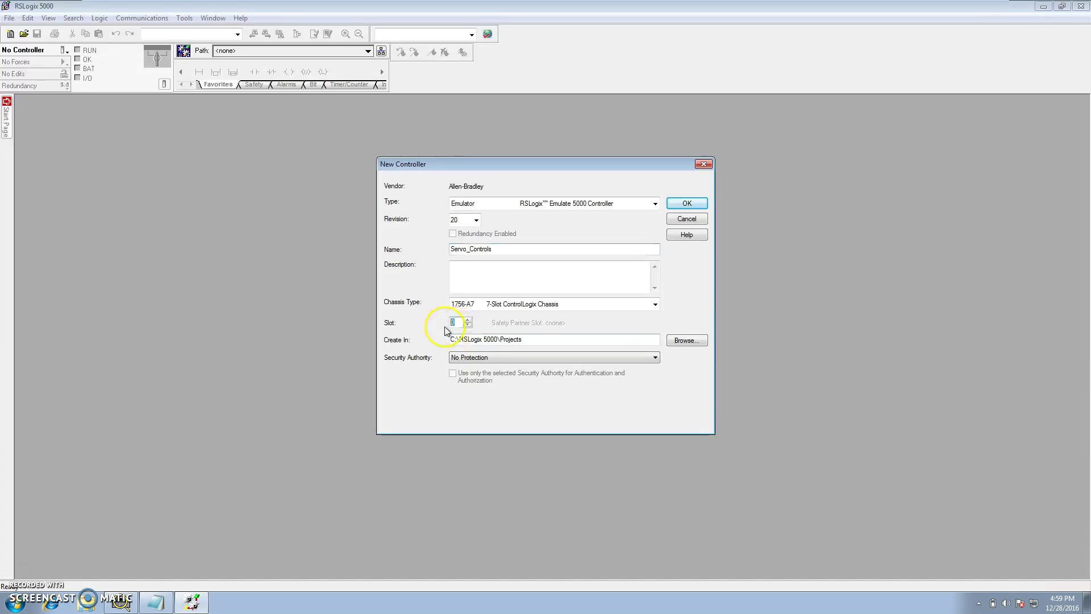
- Check slot 0 in the Emulate 5000 Chassis Monitor, then create the Servo_Controls controller, replacing the existing project file
{"action": "left_click", "coordinate": [120, 600]}
{"action": "mouse_move", "coordinate": [235, 191]}
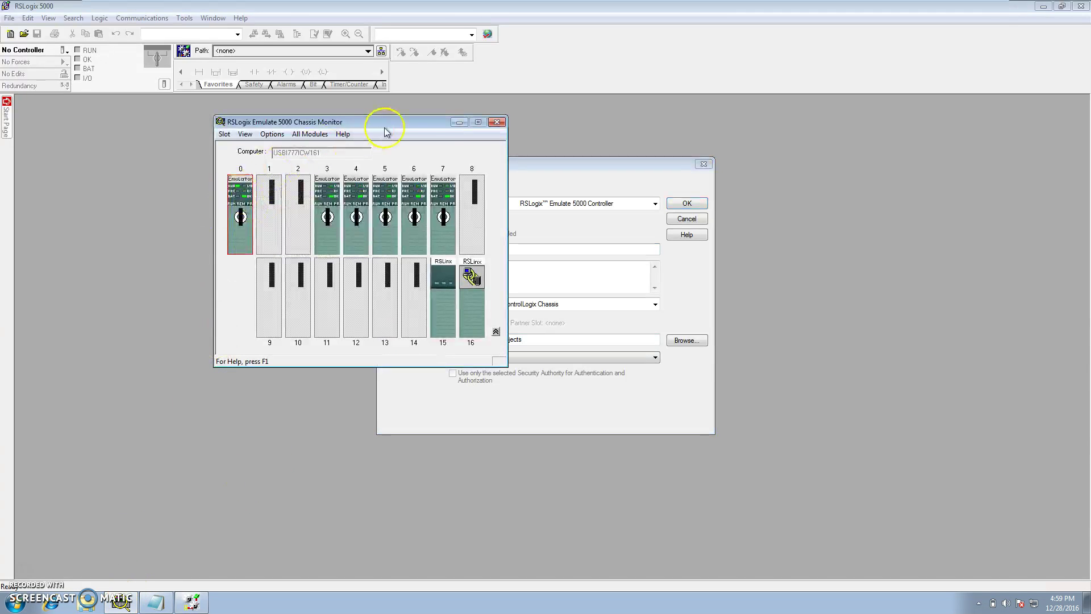
{"action": "left_click", "coordinate": [459, 123]}
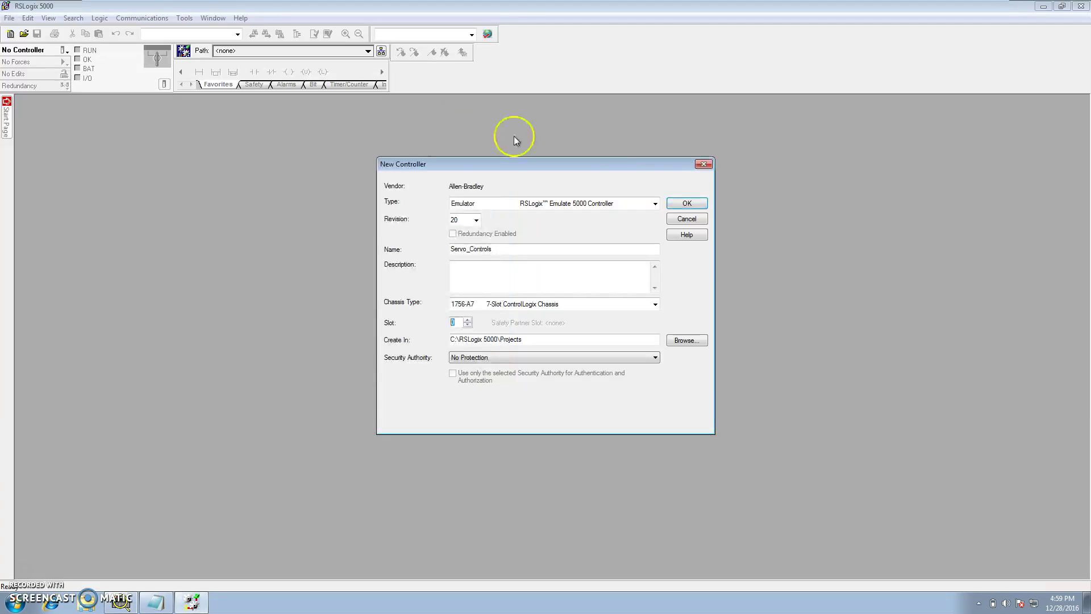
{"action": "left_click", "coordinate": [687, 204]}
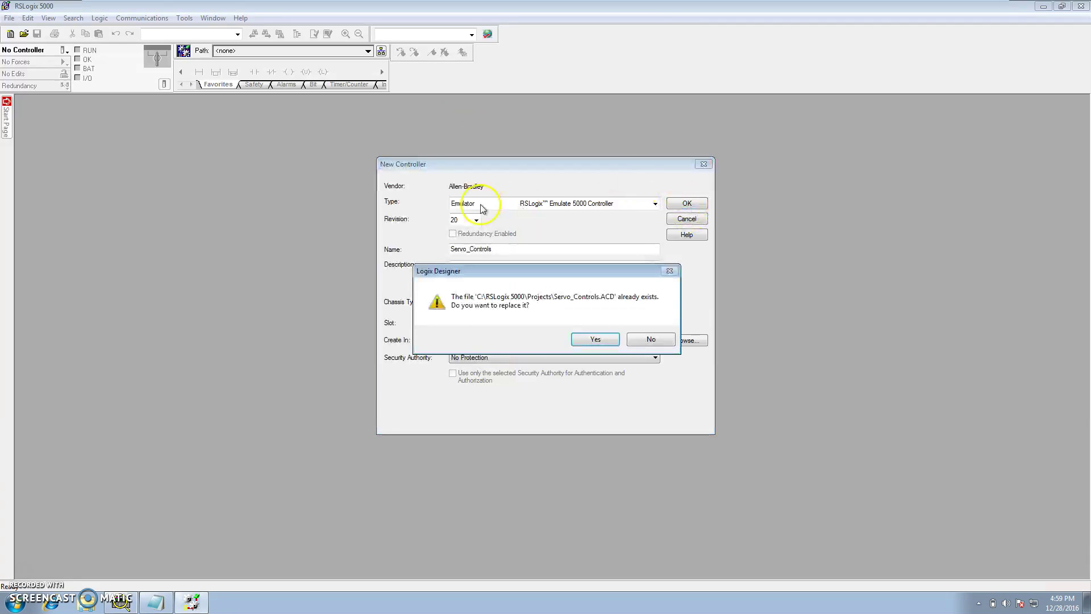
{"action": "left_click", "coordinate": [595, 341]}
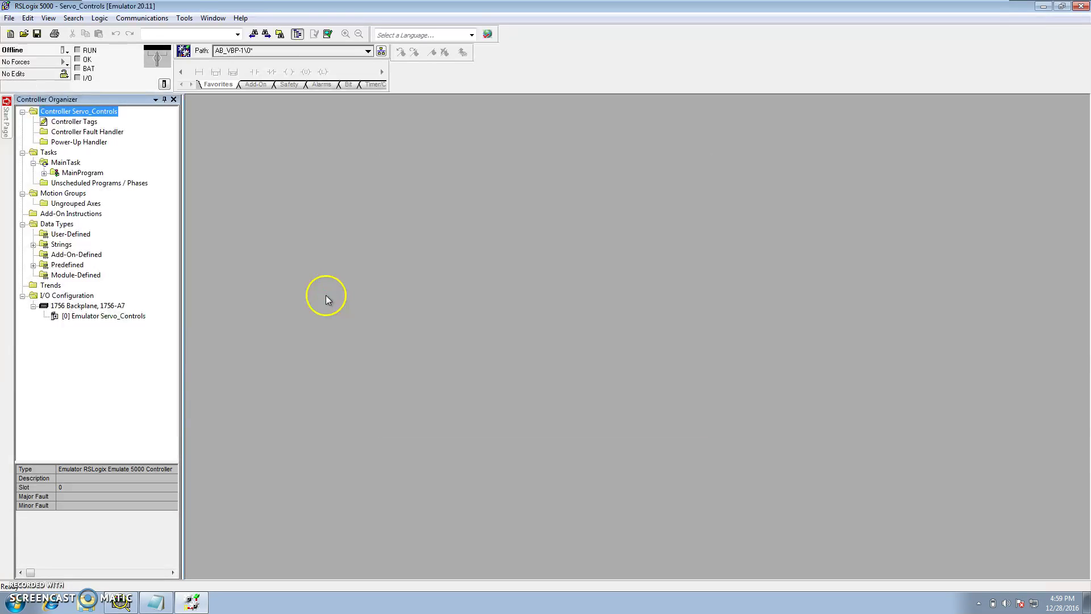
- Configure MainTask as a Periodic task with a period of 25 ms and save its properties
{"action": "left_click", "coordinate": [67, 163]}
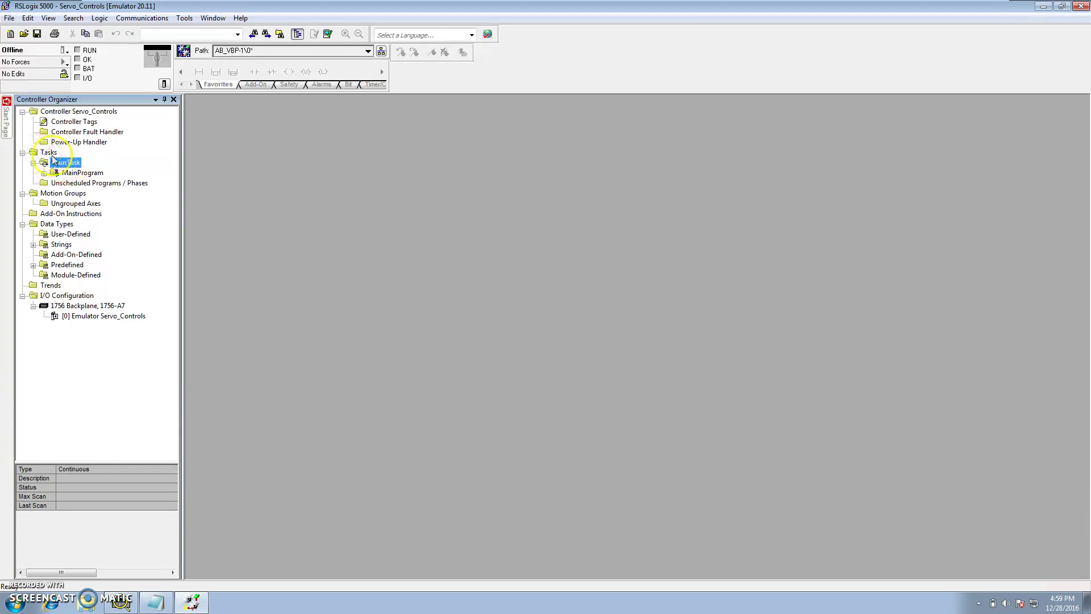
{"action": "right_click", "coordinate": [63, 165]}
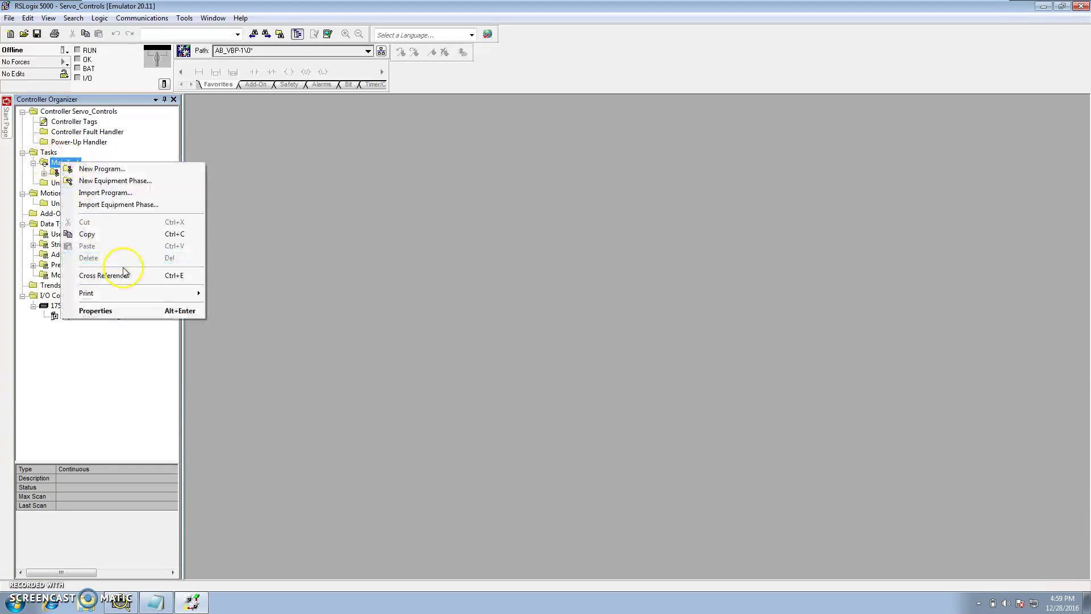
{"action": "left_click", "coordinate": [118, 313]}
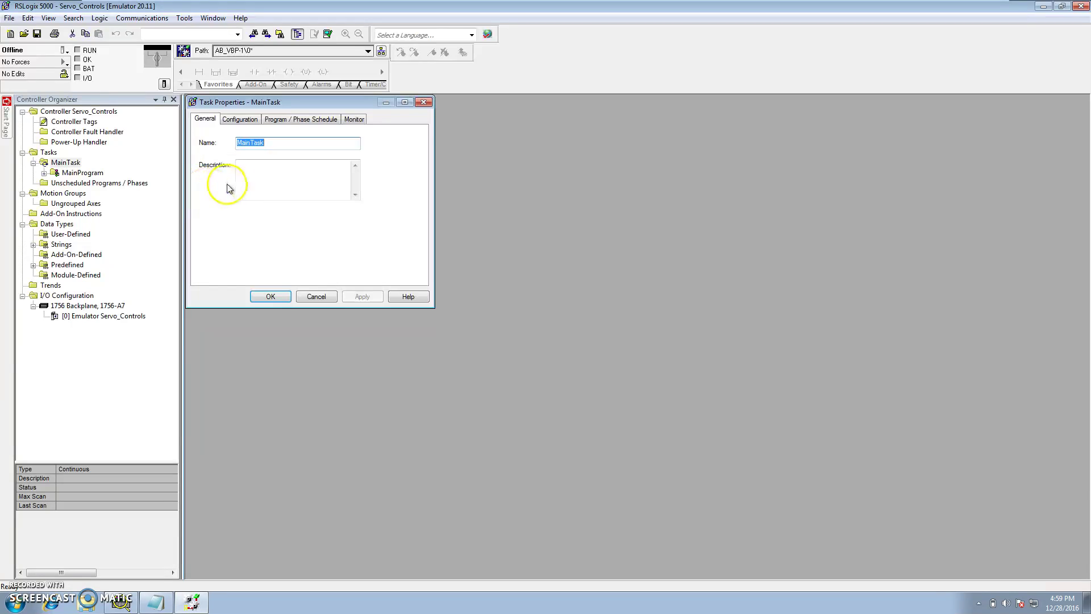
{"action": "left_click", "coordinate": [238, 120]}
{"action": "left_click", "coordinate": [356, 143]}
{"action": "left_click", "coordinate": [349, 162]}
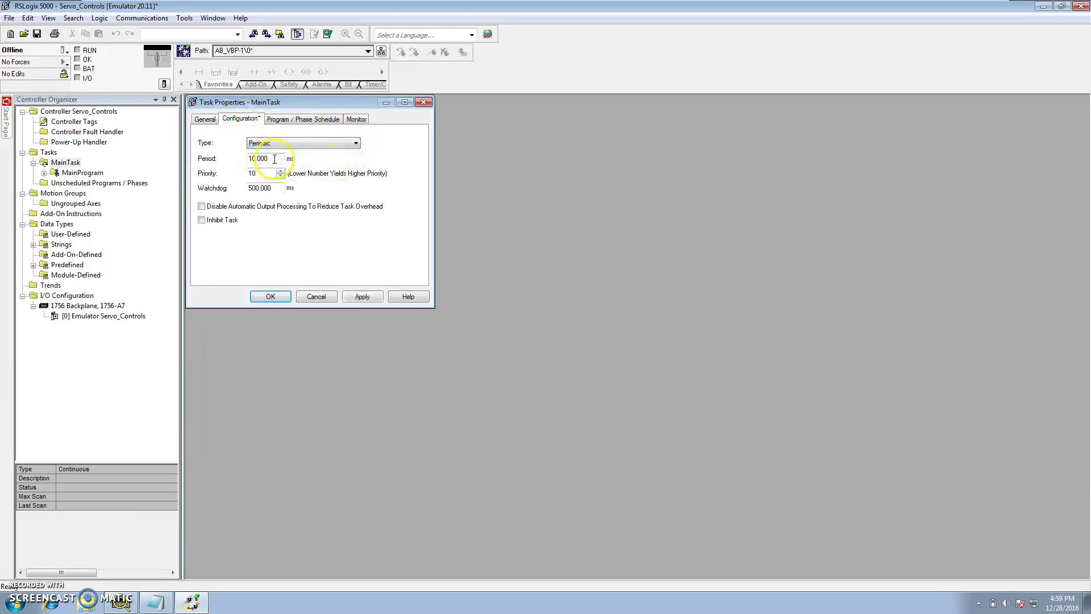
{"action": "left_click_drag", "start_coordinate": [258, 158], "coordinate": [242, 160]}
{"action": "left_click", "coordinate": [370, 297]}
{"action": "left_click", "coordinate": [283, 296]}
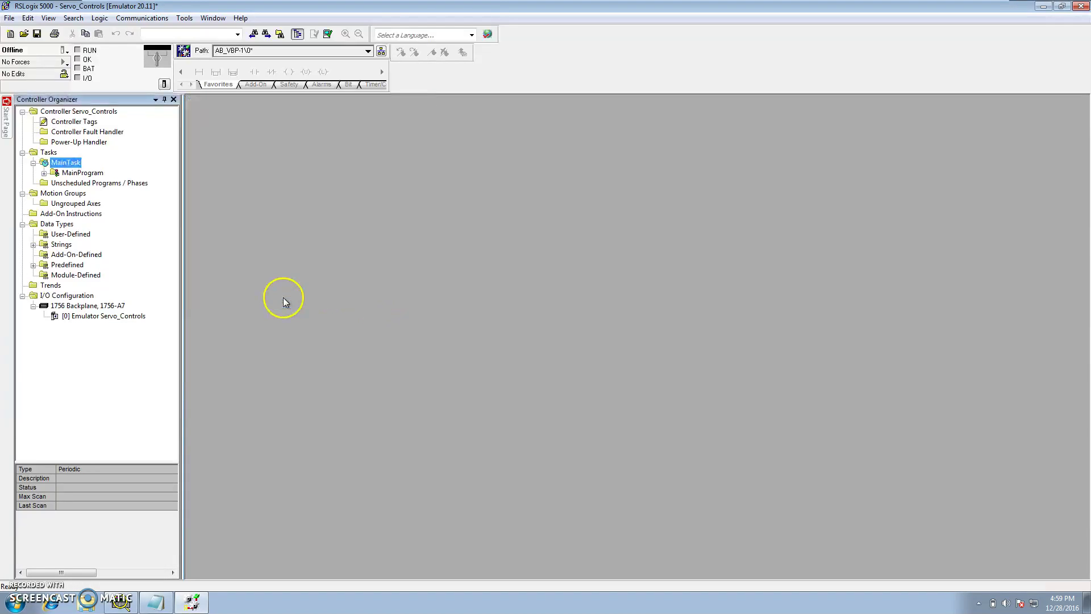
- Expand MainProgram in the controller tree and set MainTask's priority to 4
{"action": "left_click", "coordinate": [44, 173]}
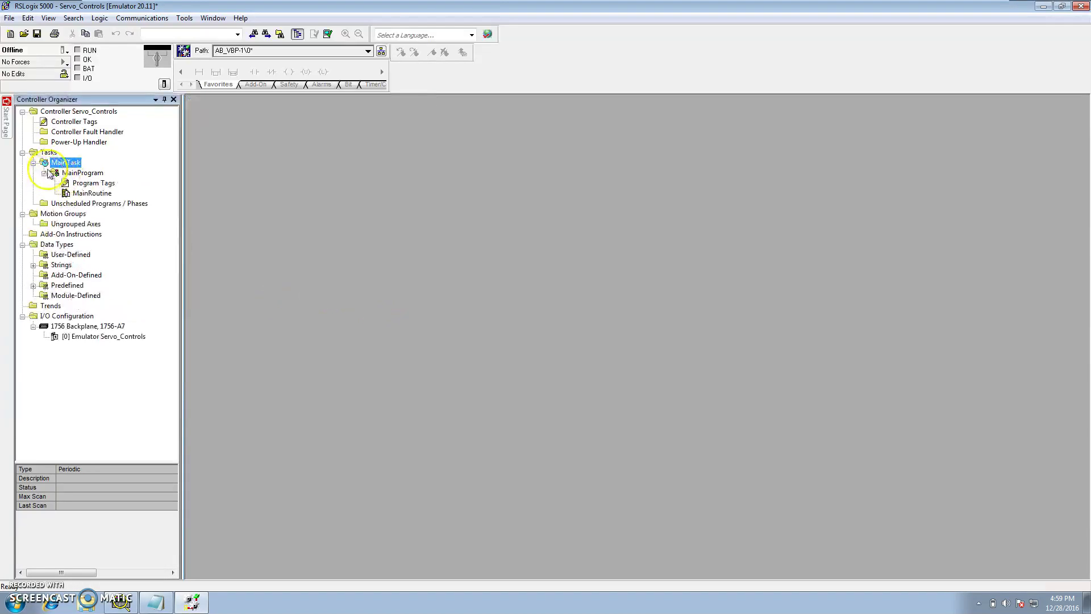
{"action": "left_click", "coordinate": [49, 153]}
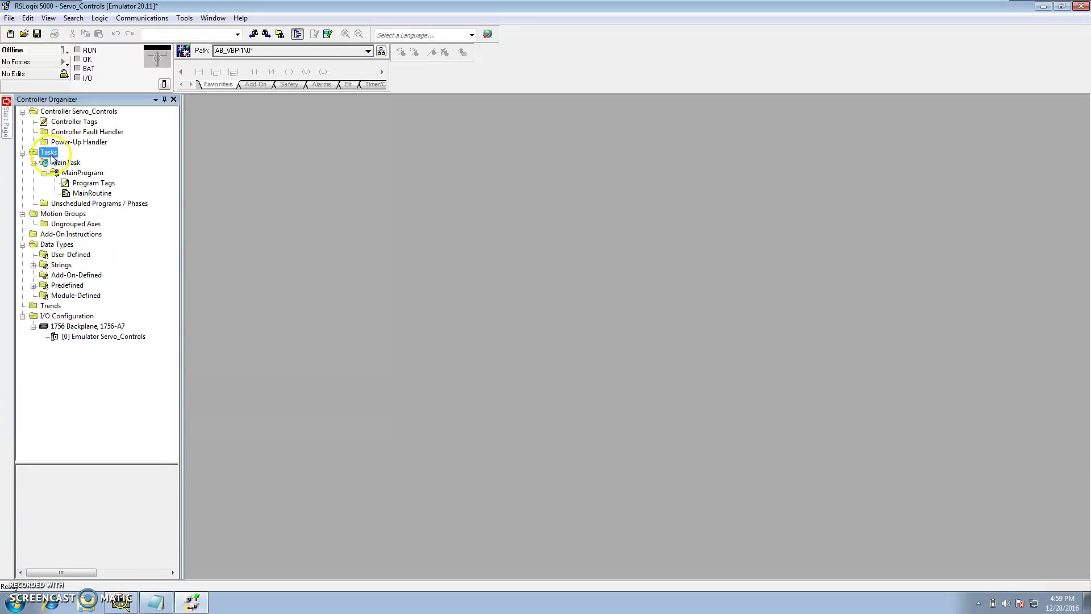
{"action": "left_click", "coordinate": [58, 162]}
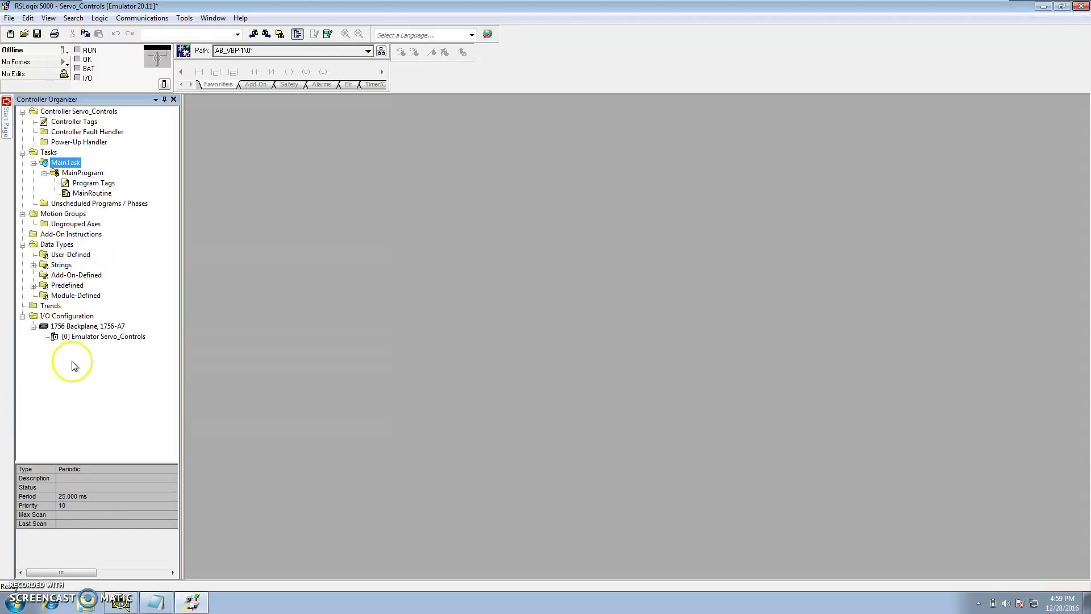
{"action": "right_click", "coordinate": [70, 164]}
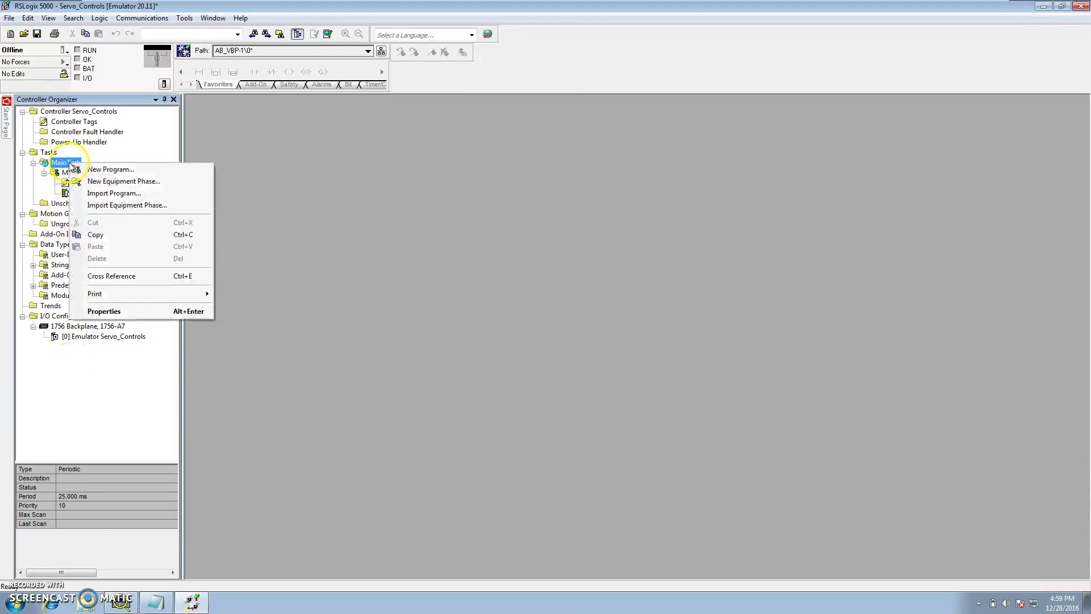
{"action": "left_click", "coordinate": [105, 311]}
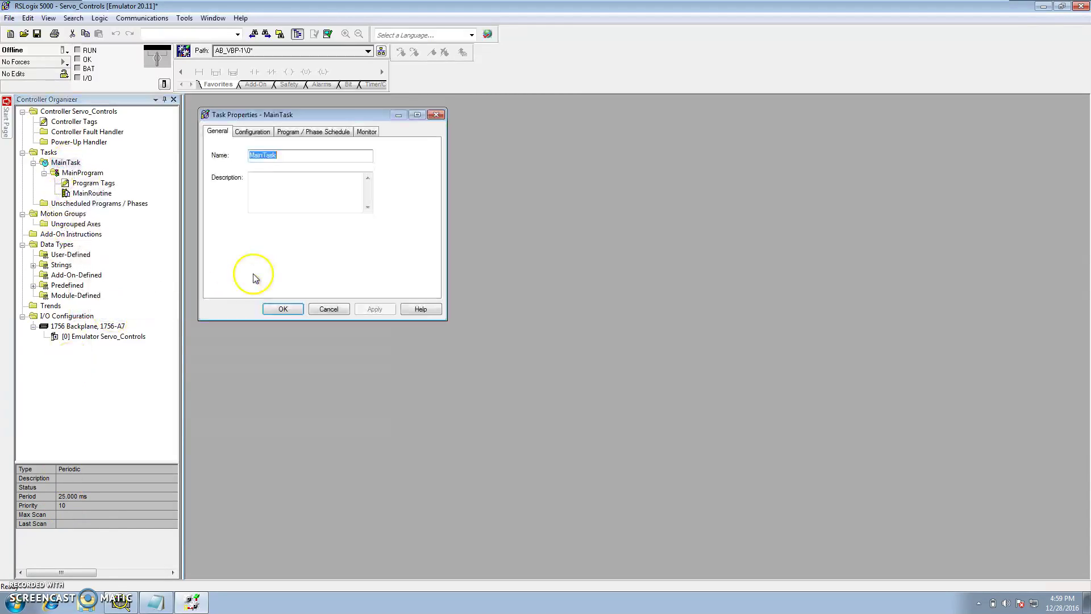
{"action": "left_click", "coordinate": [250, 131]}
{"action": "left_click_drag", "start_coordinate": [268, 185], "coordinate": [257, 185]}
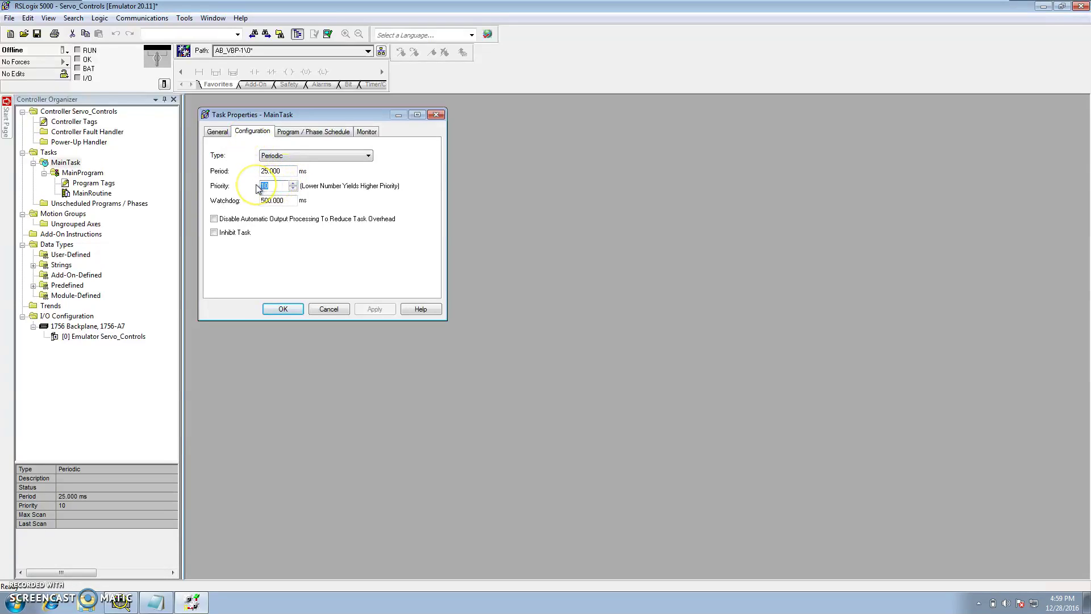
{"action": "type", "text": "4"}
{"action": "left_click", "coordinate": [374, 309]}
{"action": "left_click", "coordinate": [337, 309]}
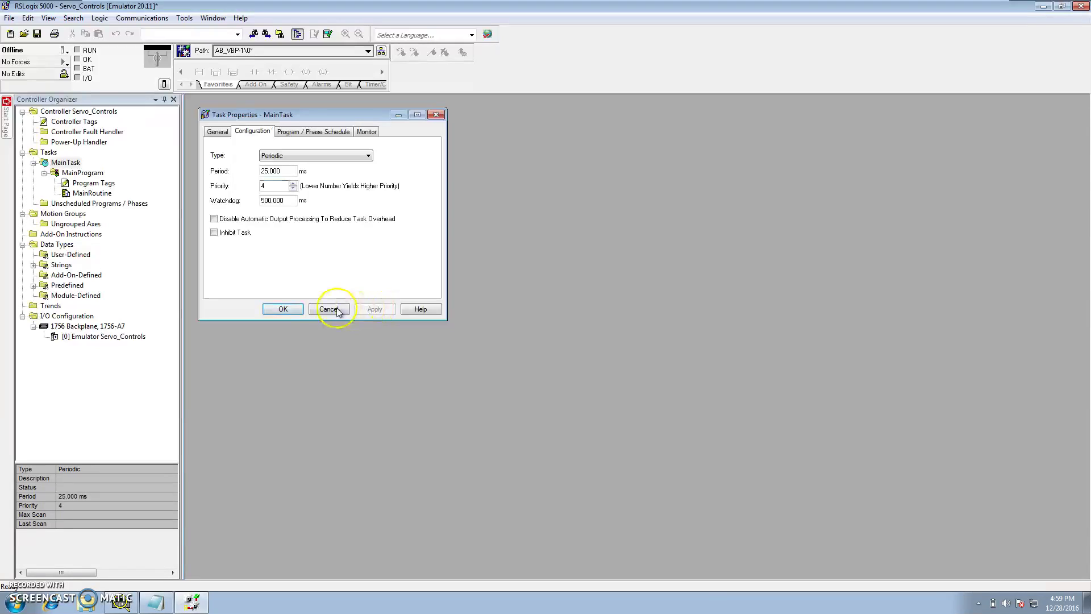
{"action": "left_click", "coordinate": [284, 309]}
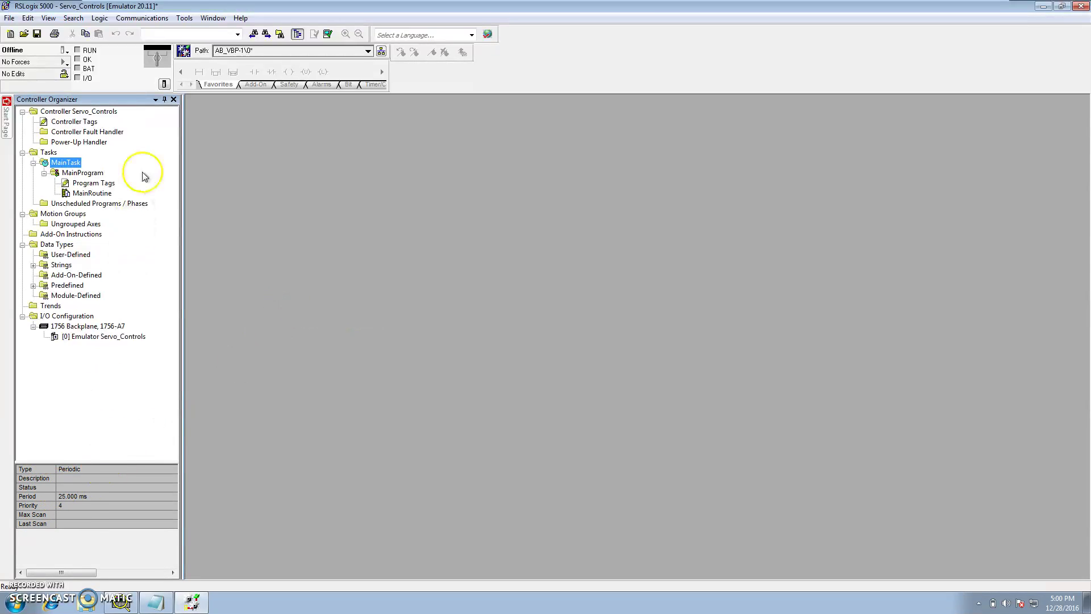
- Enable time synchronization in the controller's date and time properties and apply it
{"action": "left_click", "coordinate": [164, 85]}
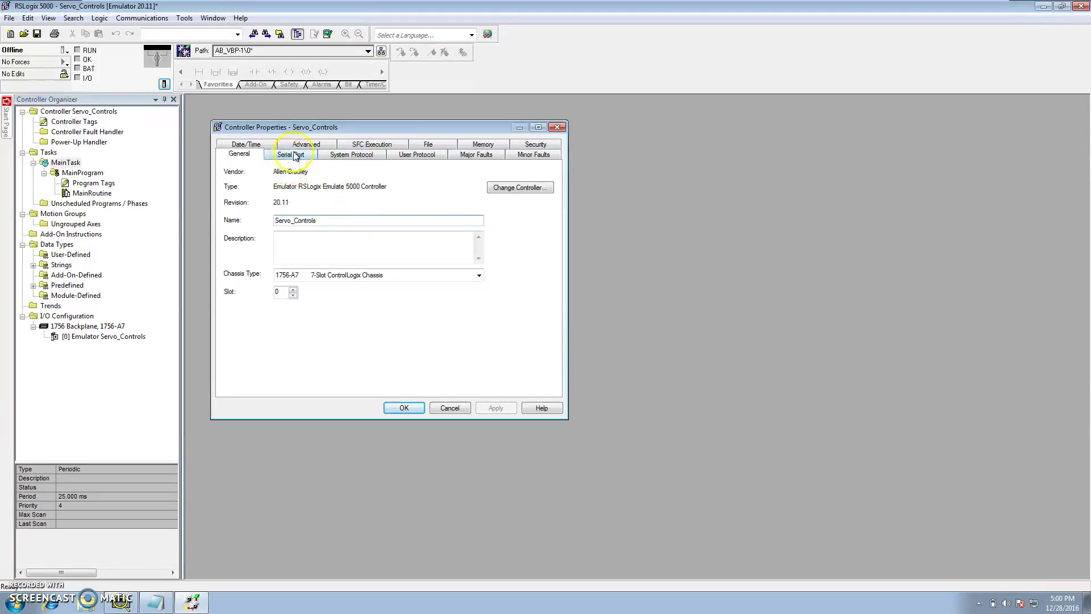
{"action": "left_click", "coordinate": [263, 148]}
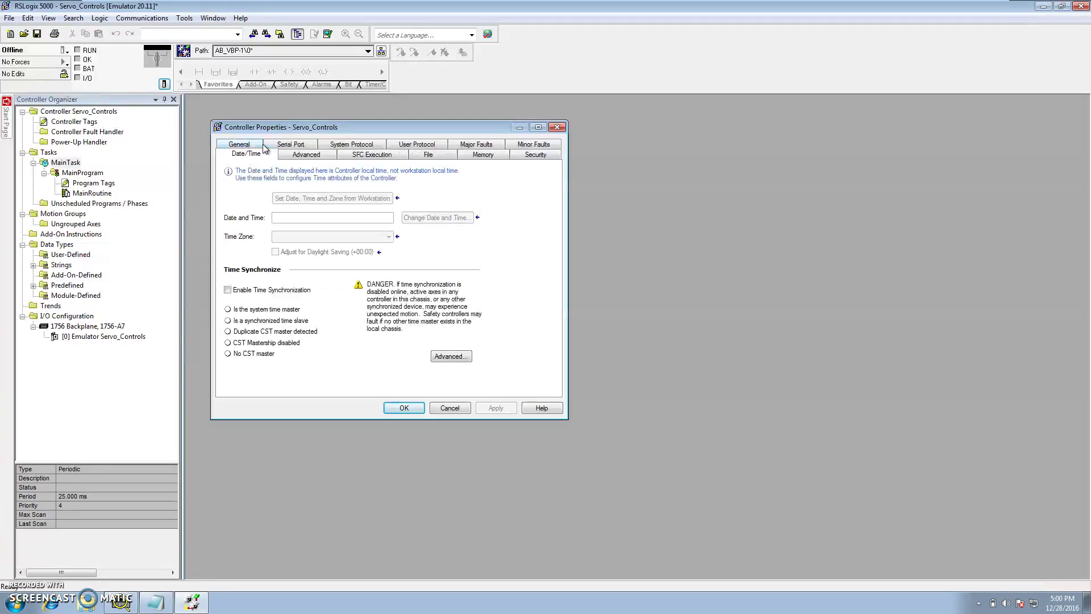
{"action": "left_click", "coordinate": [228, 291]}
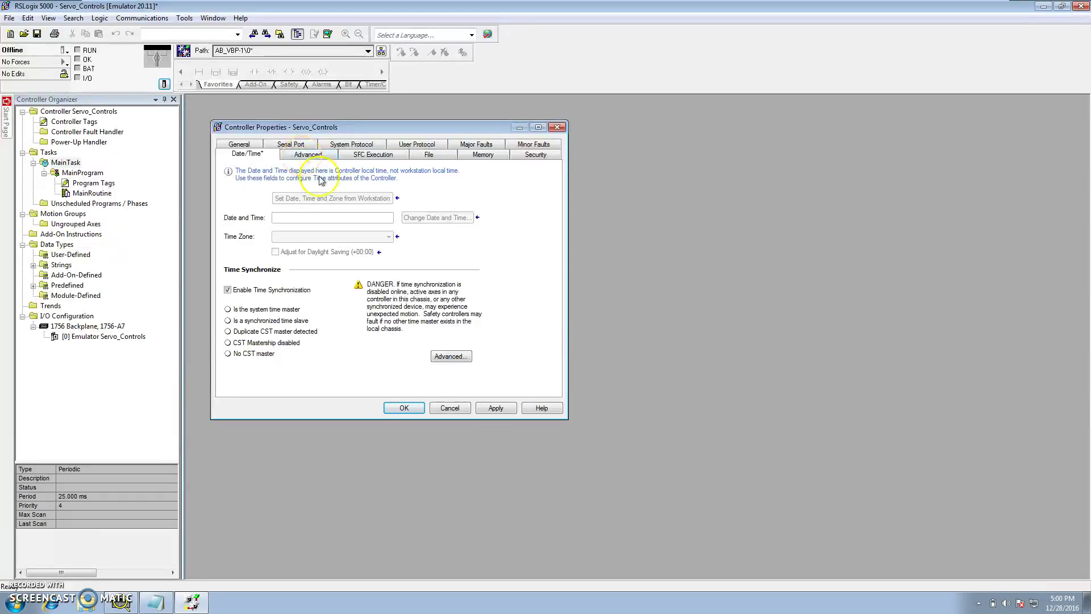
{"action": "left_click", "coordinate": [493, 409]}
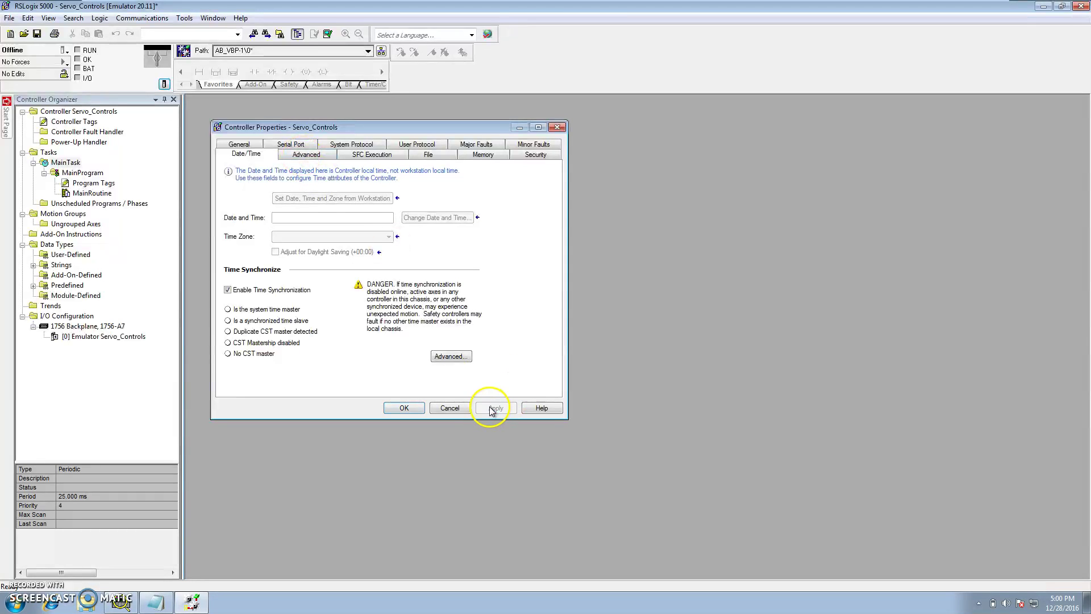
- Reserve the controller's unused system overhead time slice for system tasks such as communications, and save the controller properties
{"action": "left_click", "coordinate": [294, 157]}
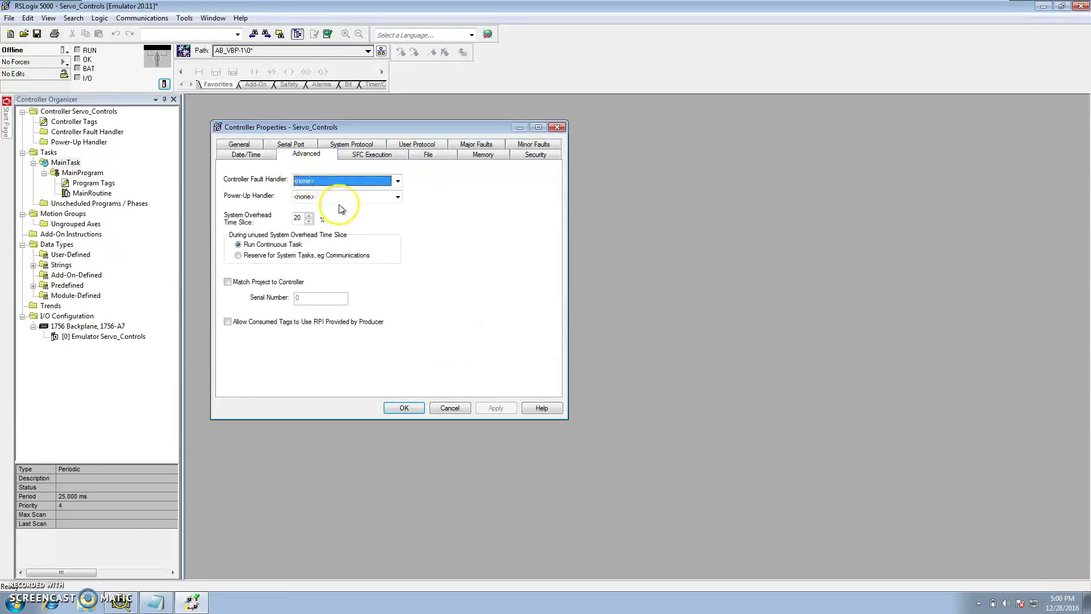
{"action": "left_click", "coordinate": [234, 245]}
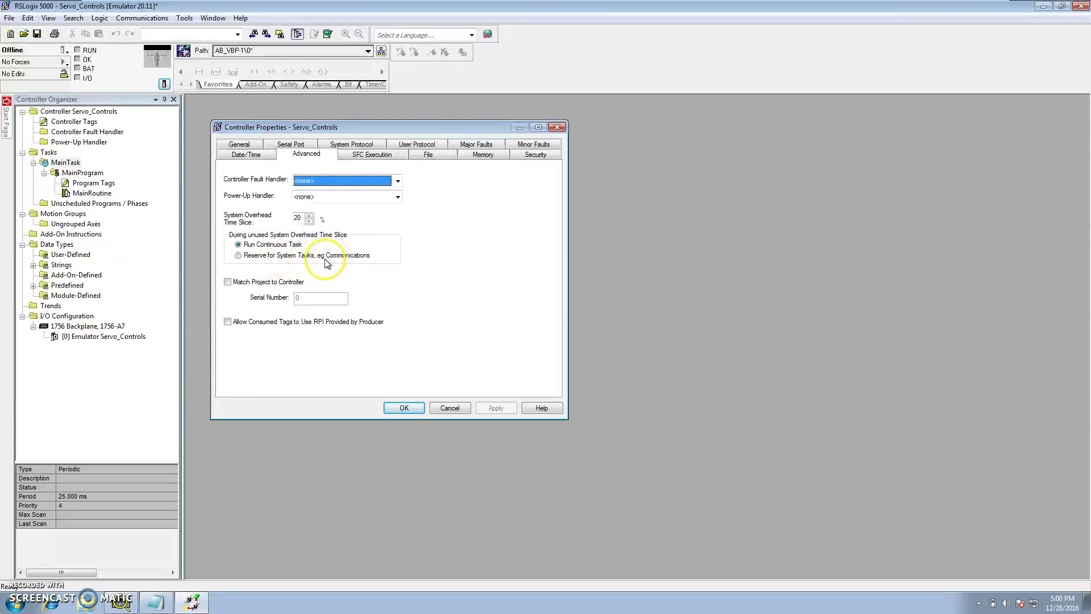
{"action": "left_click", "coordinate": [248, 258]}
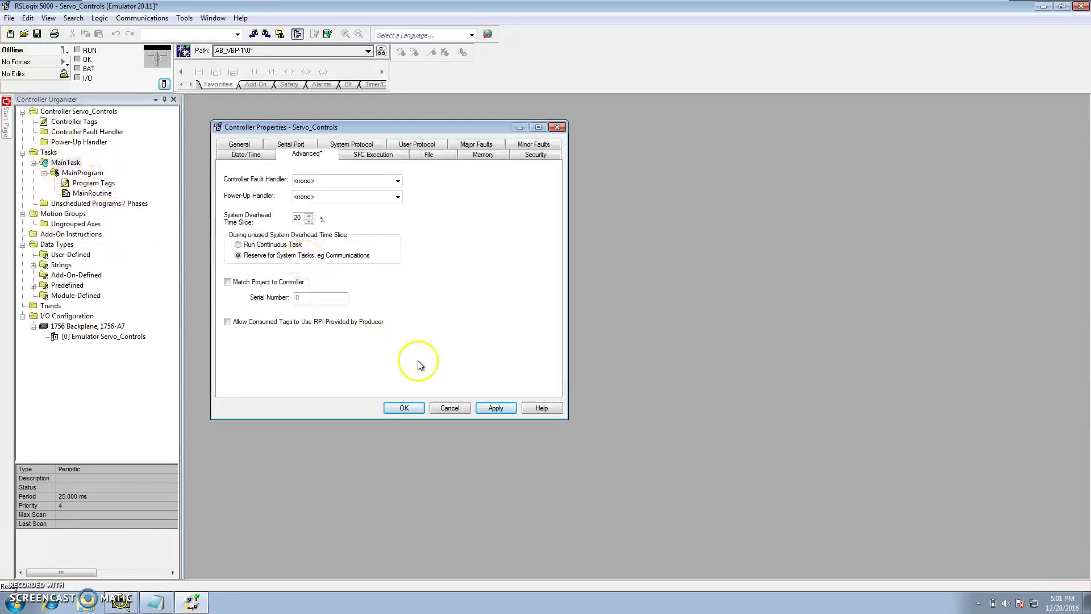
{"action": "left_click", "coordinate": [491, 409]}
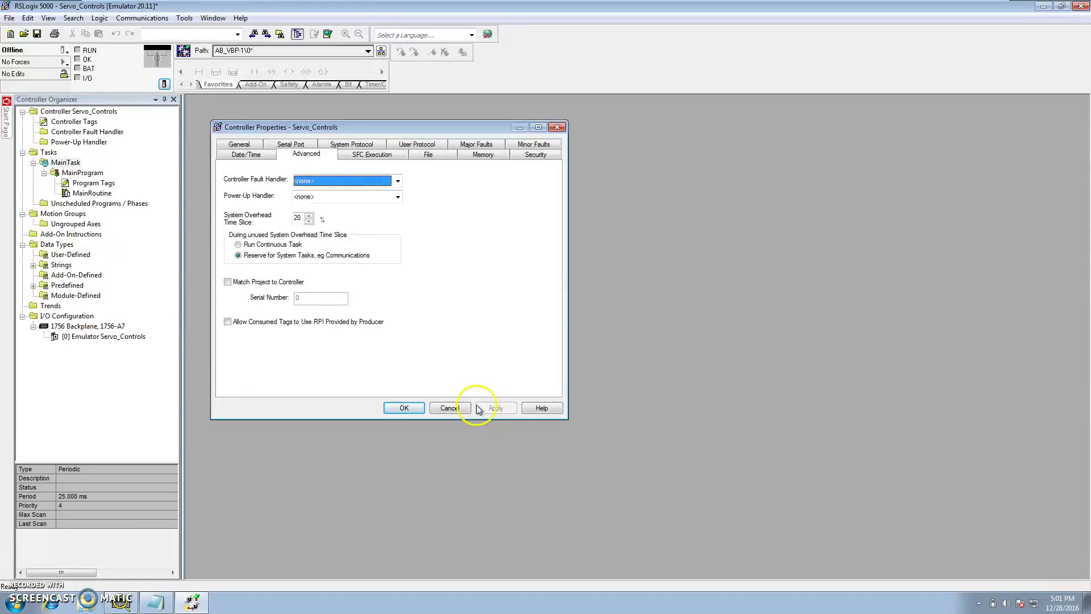
{"action": "left_click", "coordinate": [408, 408]}
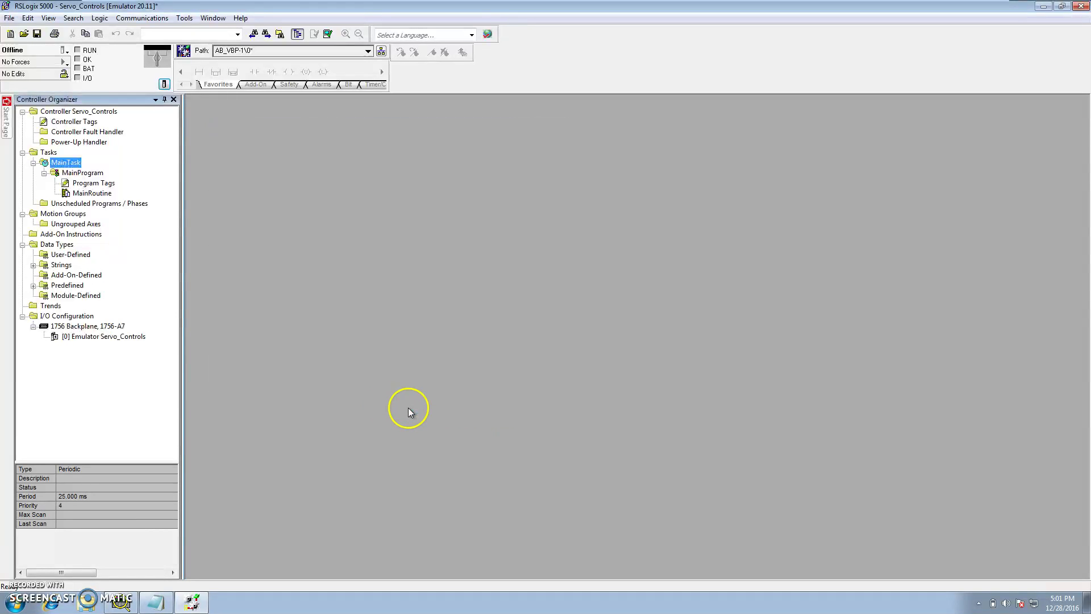
- Create a new motion group tag named MotionGroup with the data type MOTION_GROUP
{"action": "left_click", "coordinate": [63, 215]}
{"action": "right_click", "coordinate": [64, 217]}
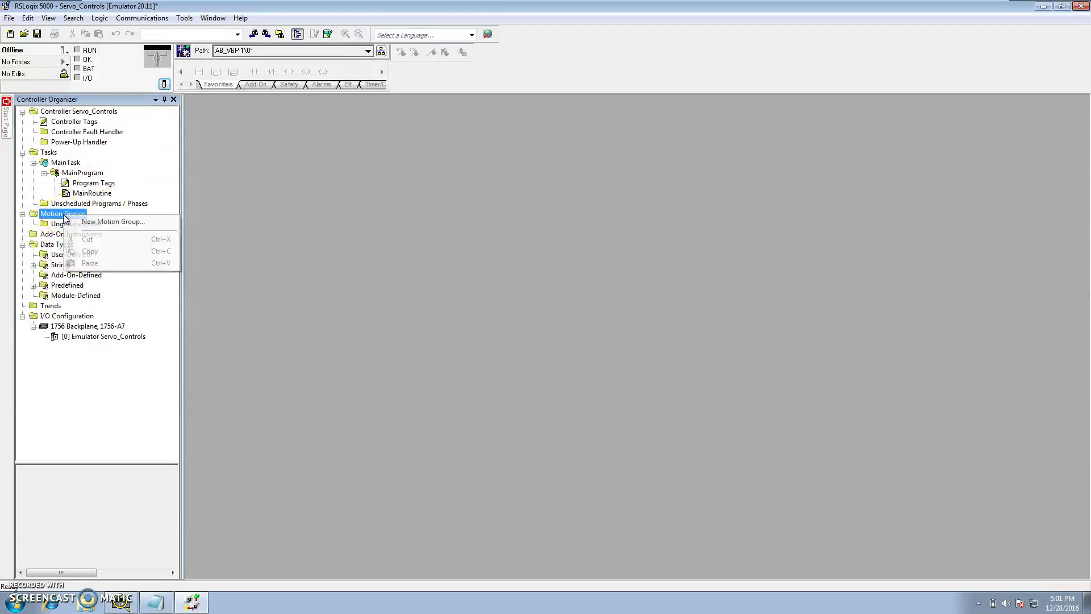
{"action": "left_click", "coordinate": [79, 225]}
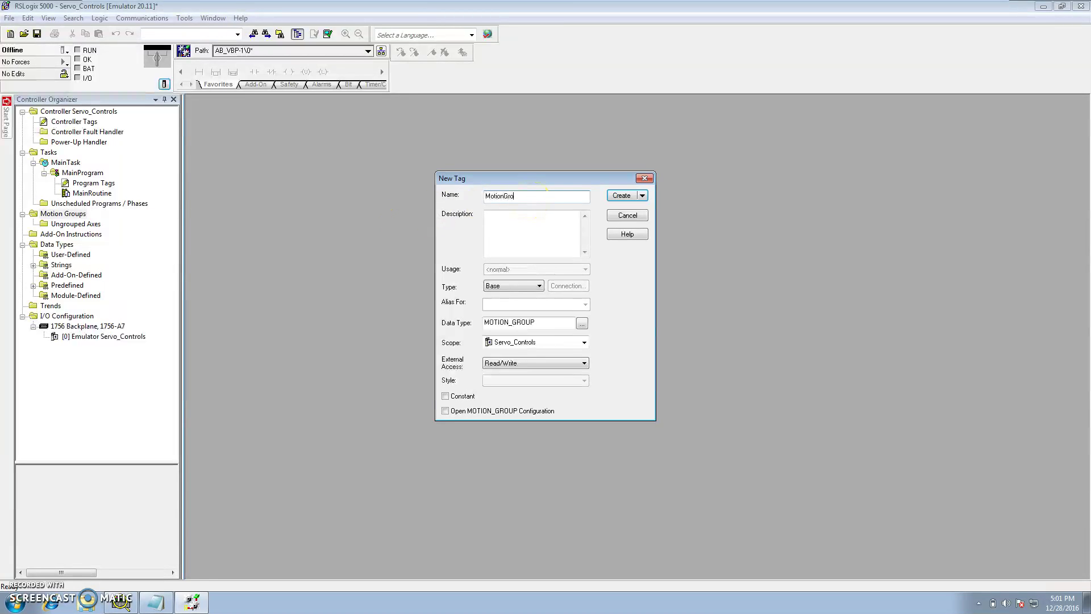
{"action": "left_click", "coordinate": [621, 195]}
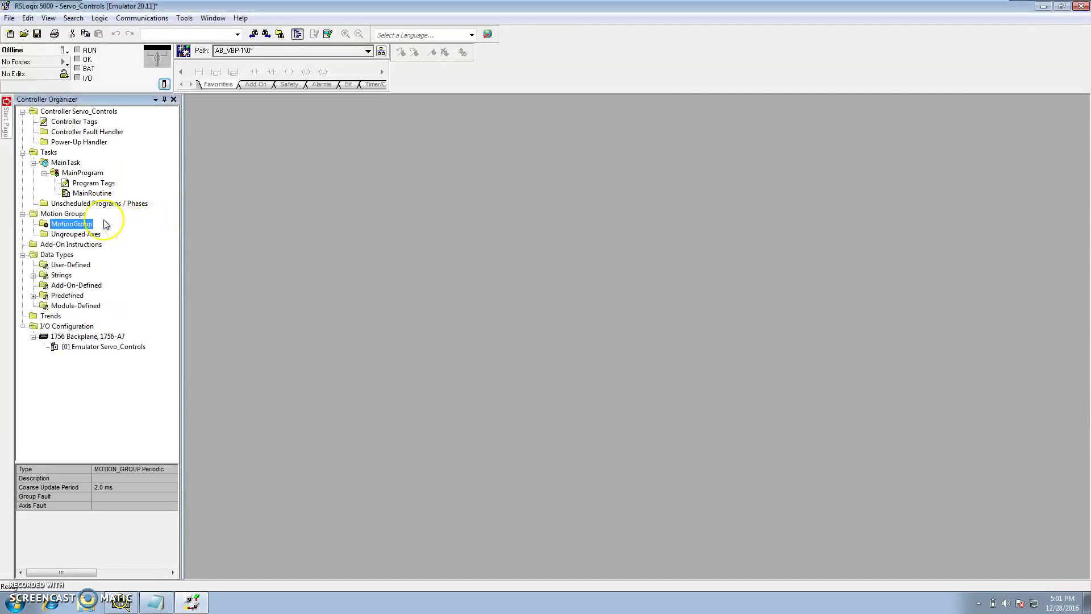
- Create a virtual axis tag named Virtual_Axis1 with the data type AXIS_VIRTUAL in MotionGroup
{"action": "left_click", "coordinate": [61, 214]}
{"action": "left_click", "coordinate": [71, 224]}
{"action": "right_click", "coordinate": [71, 227]}
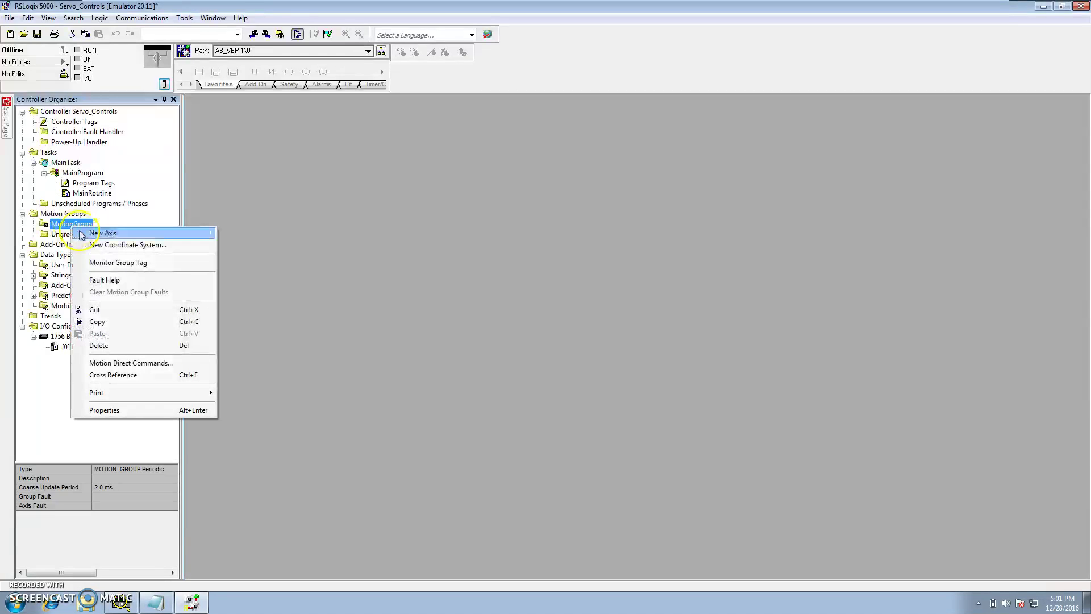
{"action": "mouse_move", "coordinate": [196, 238]}
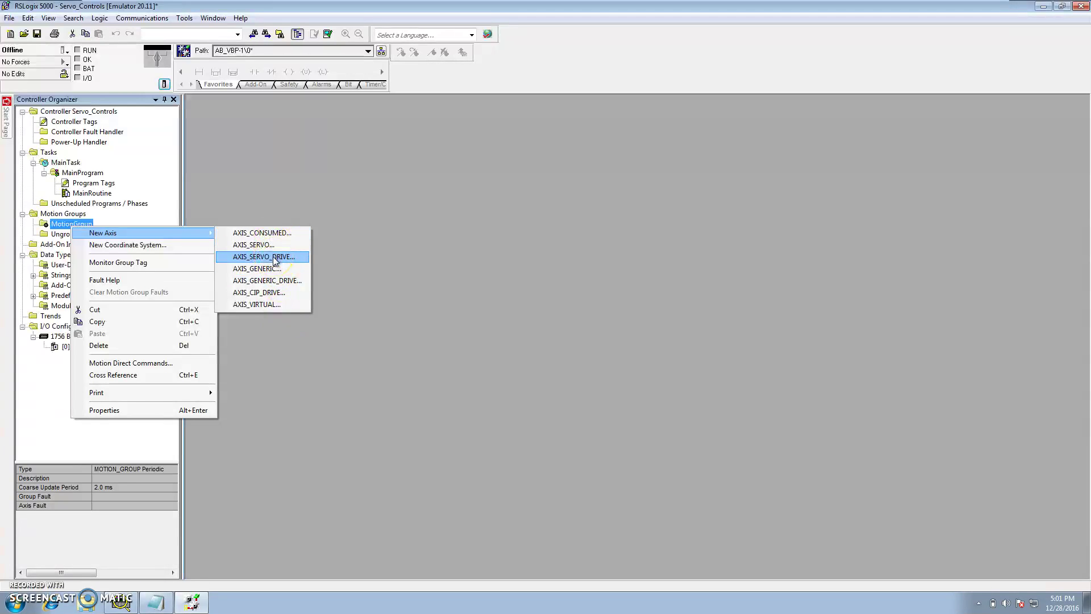
{"action": "left_click", "coordinate": [268, 306]}
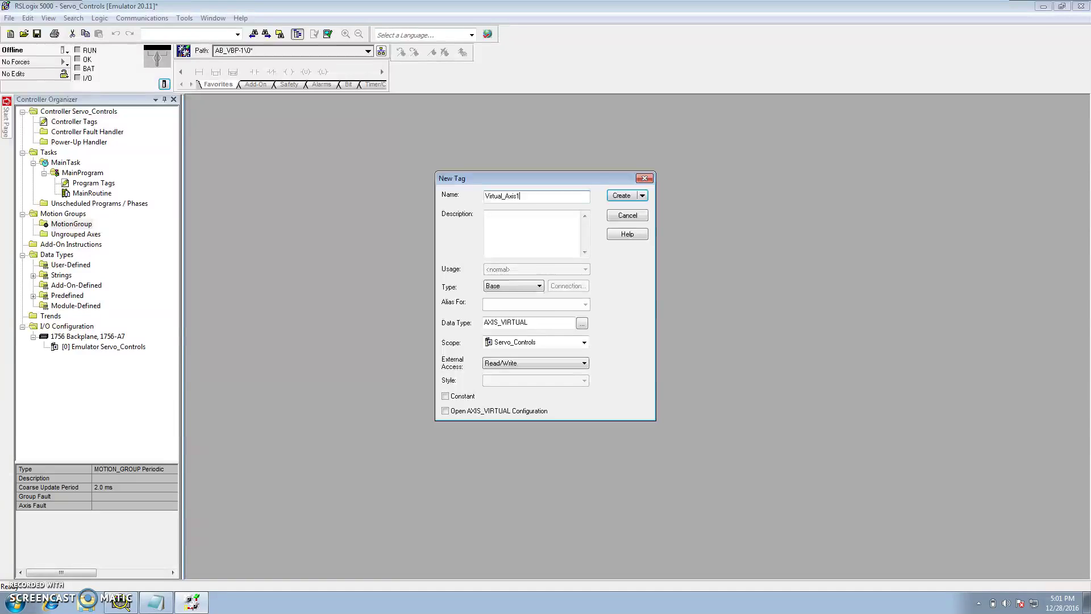
{"action": "left_click", "coordinate": [622, 196]}
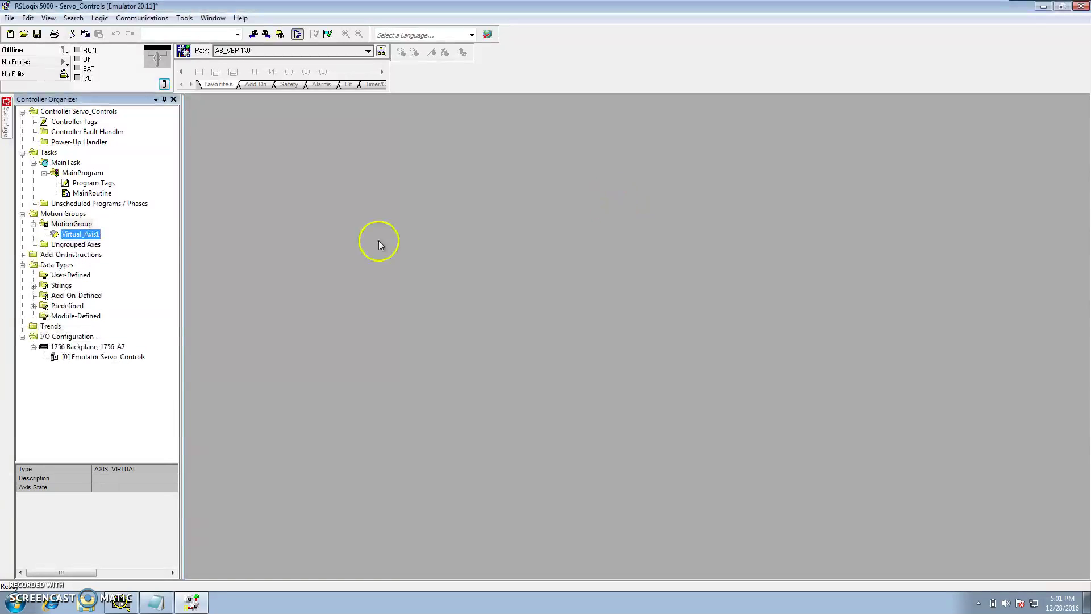
- Add a second AXIS_VIRTUAL axis named Virtual_Axis2 to MotionGroup
{"action": "left_click", "coordinate": [66, 225]}
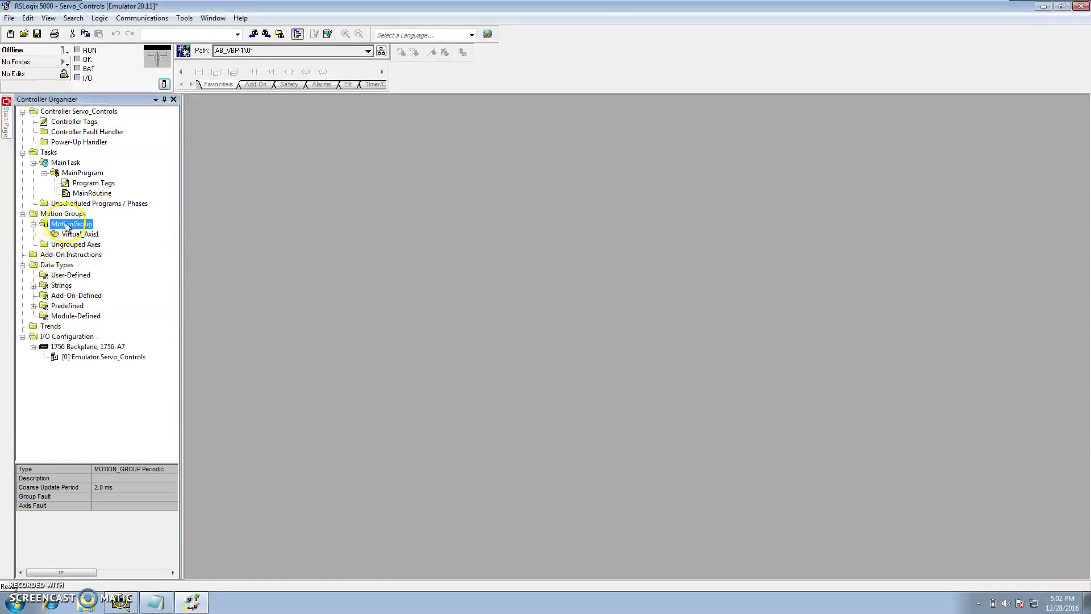
{"action": "right_click", "coordinate": [67, 225]}
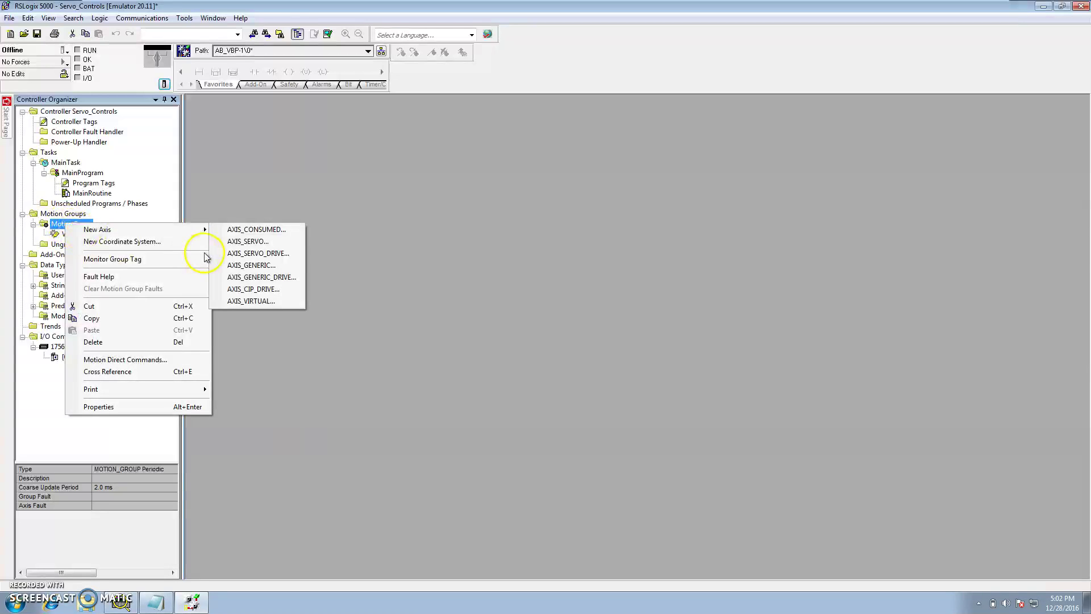
{"action": "left_click", "coordinate": [237, 302]}
{"action": "type", "text": "Virtu"}
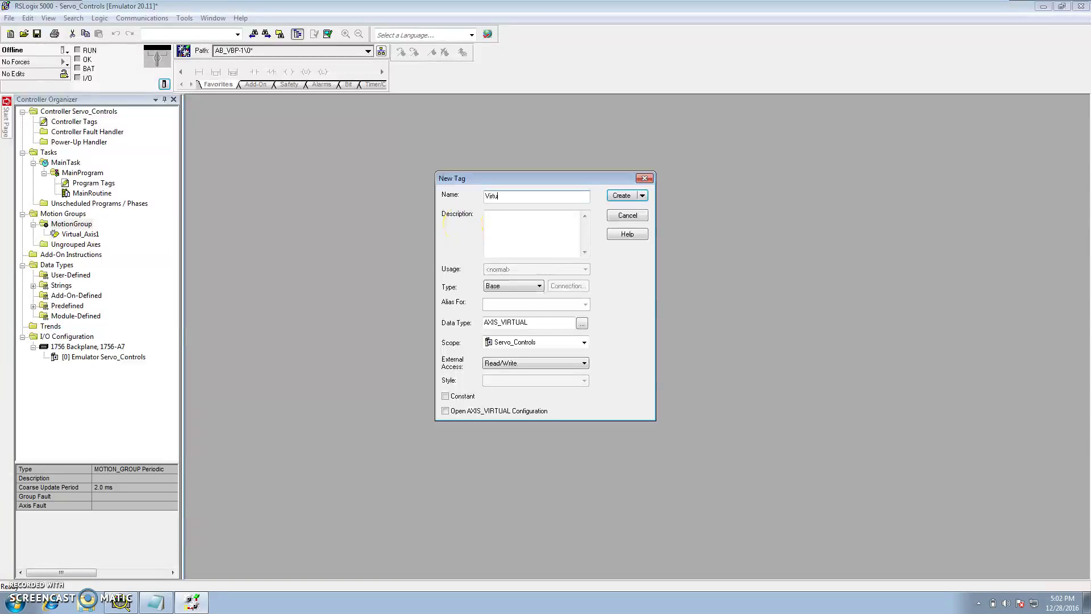
{"action": "type", "text": "al_Axis2"}
{"action": "left_click", "coordinate": [622, 196]}
- Add a third AXIS_VIRTUAL axis named Virtual_Axis3 to MotionGroup
{"action": "right_click", "coordinate": [81, 224]}
{"action": "mouse_move", "coordinate": [98, 231]}
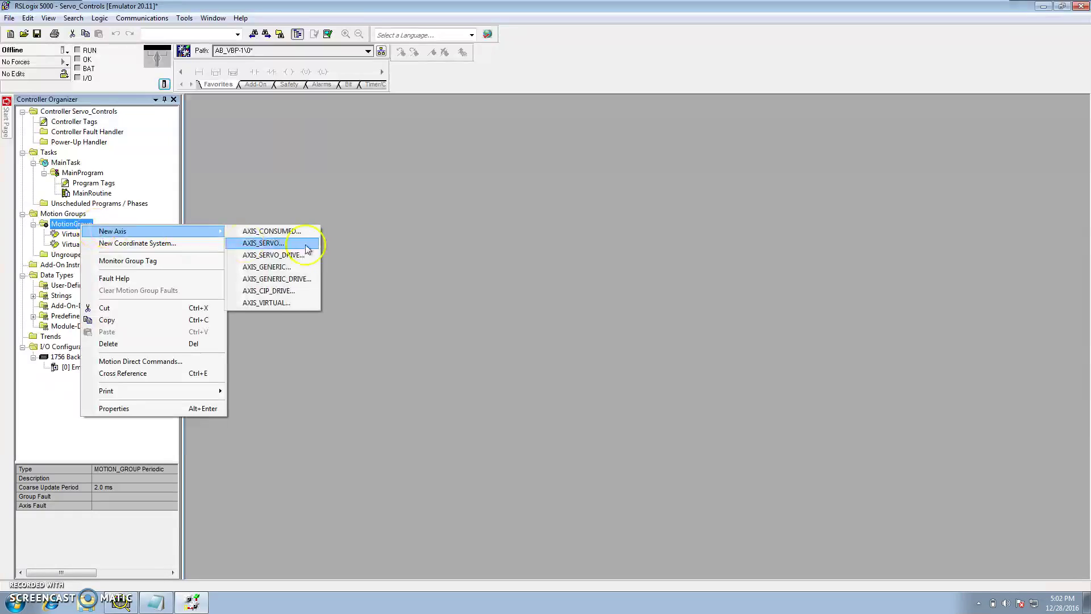
{"action": "left_click", "coordinate": [278, 302]}
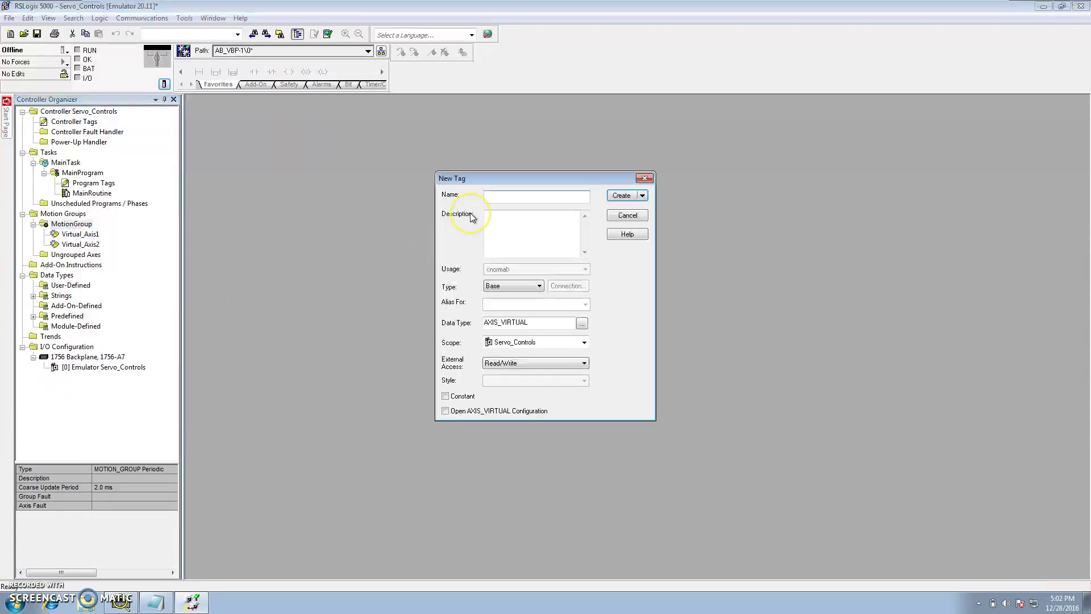
{"action": "type", "text": "VirtualAxis3"}
{"action": "left_click", "coordinate": [501, 197]}
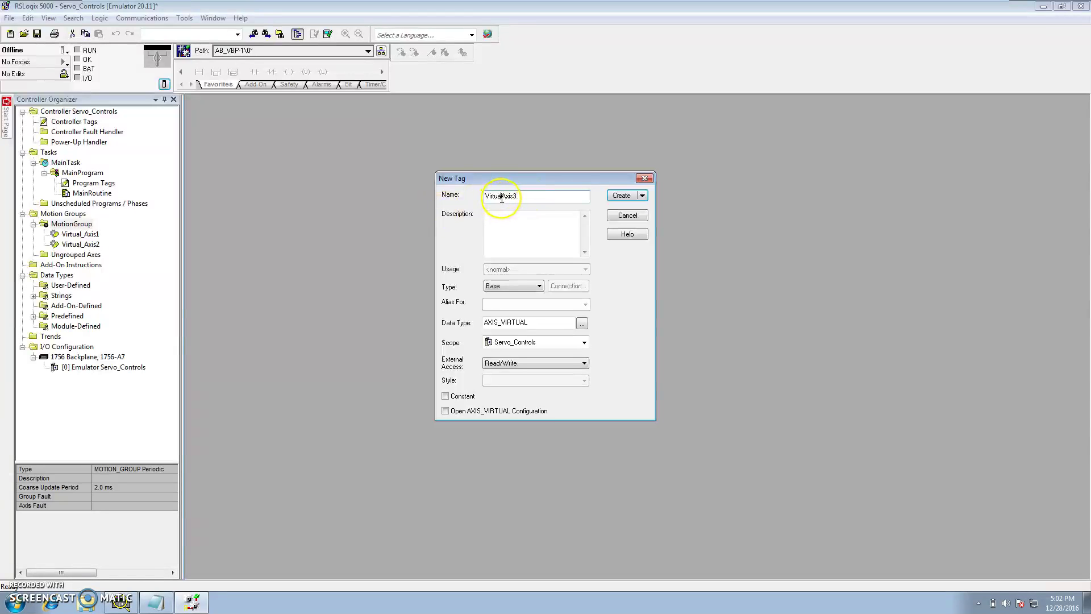
{"action": "type", "text": "_"}
{"action": "key", "text": "BackSpace"}
{"action": "type", "text": "_"}
{"action": "left_click", "coordinate": [621, 196]}
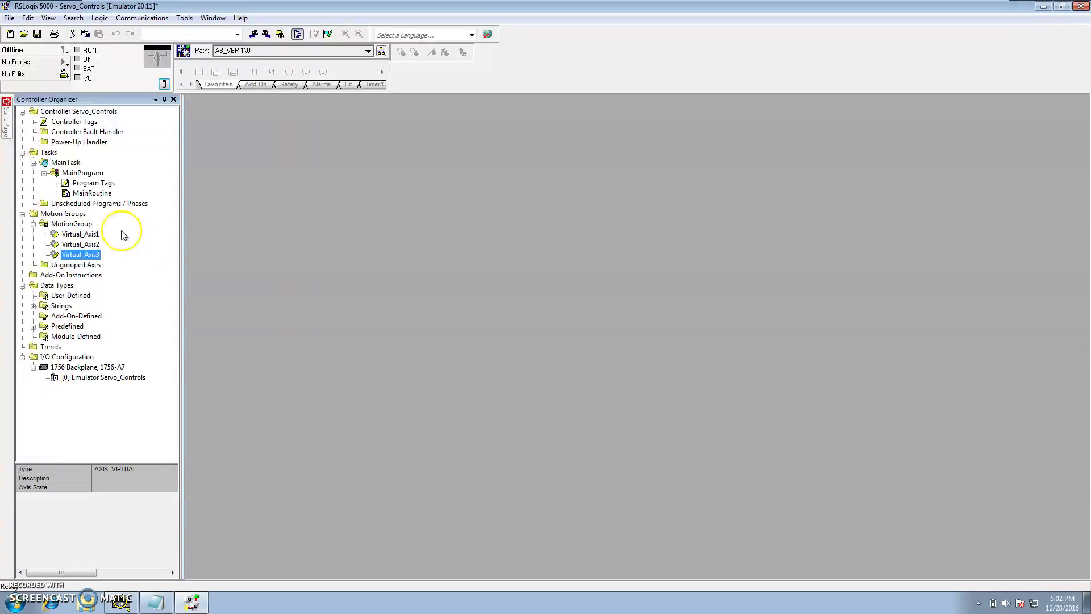
{"action": "left_click", "coordinate": [81, 225]}
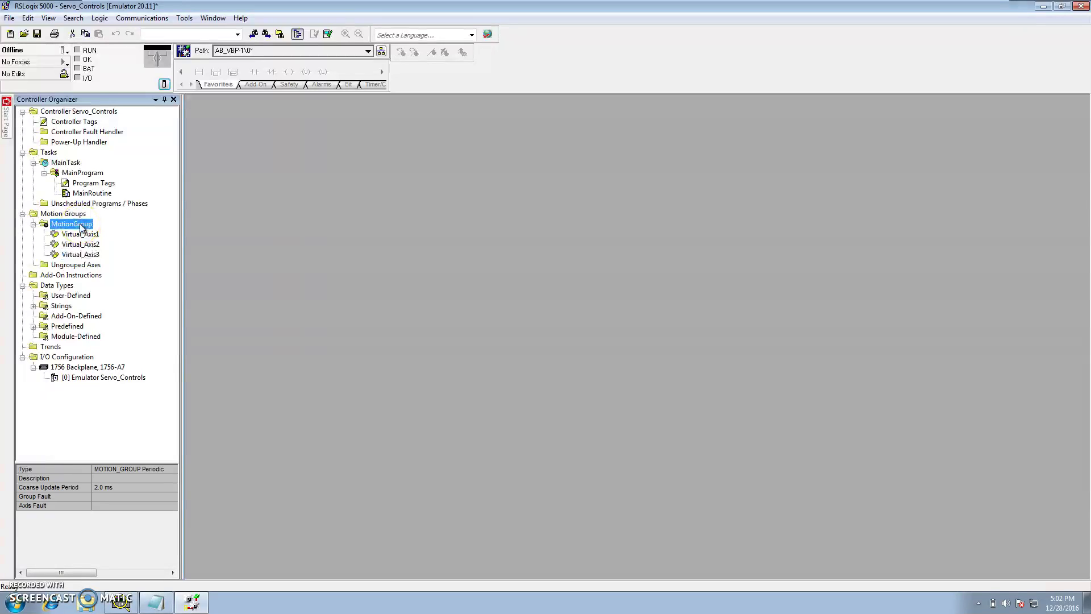
{"action": "left_click", "coordinate": [82, 233]}
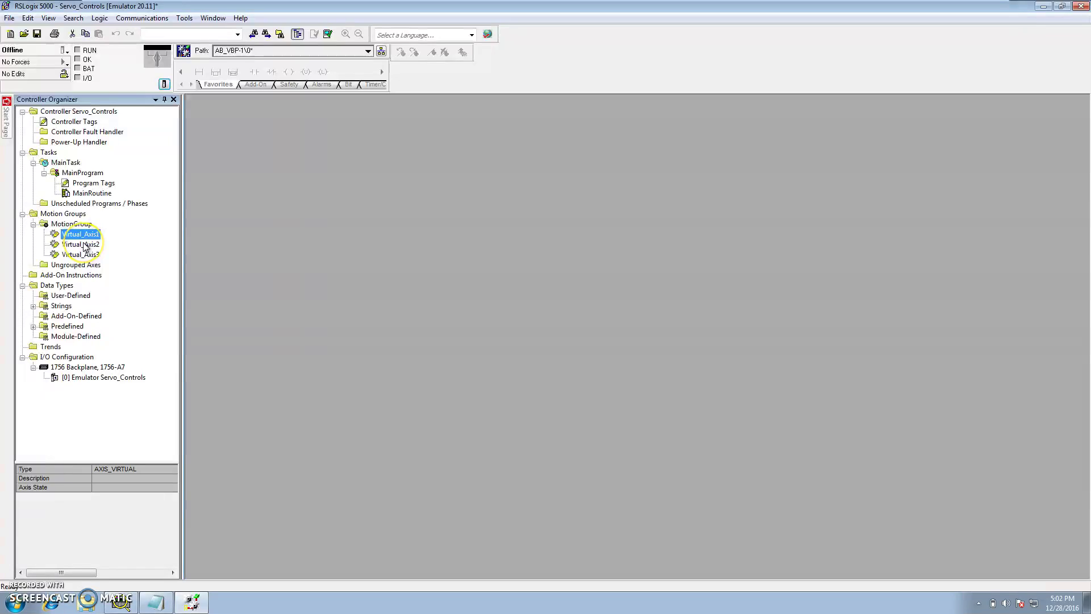
{"action": "left_click", "coordinate": [85, 245]}
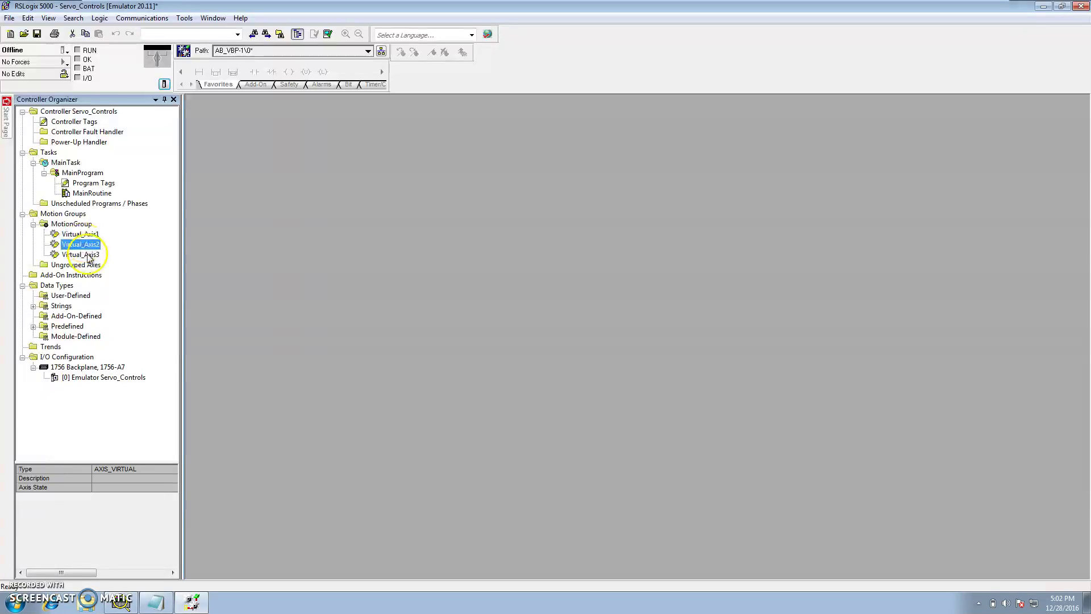
{"action": "left_click", "coordinate": [85, 254]}
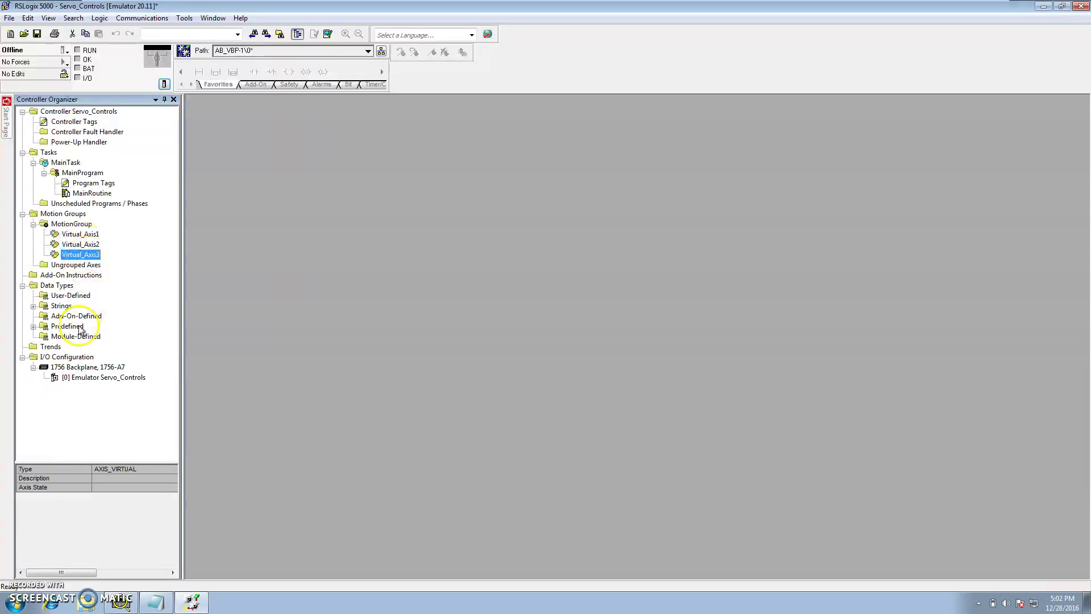
{"action": "left_click", "coordinate": [73, 358]}
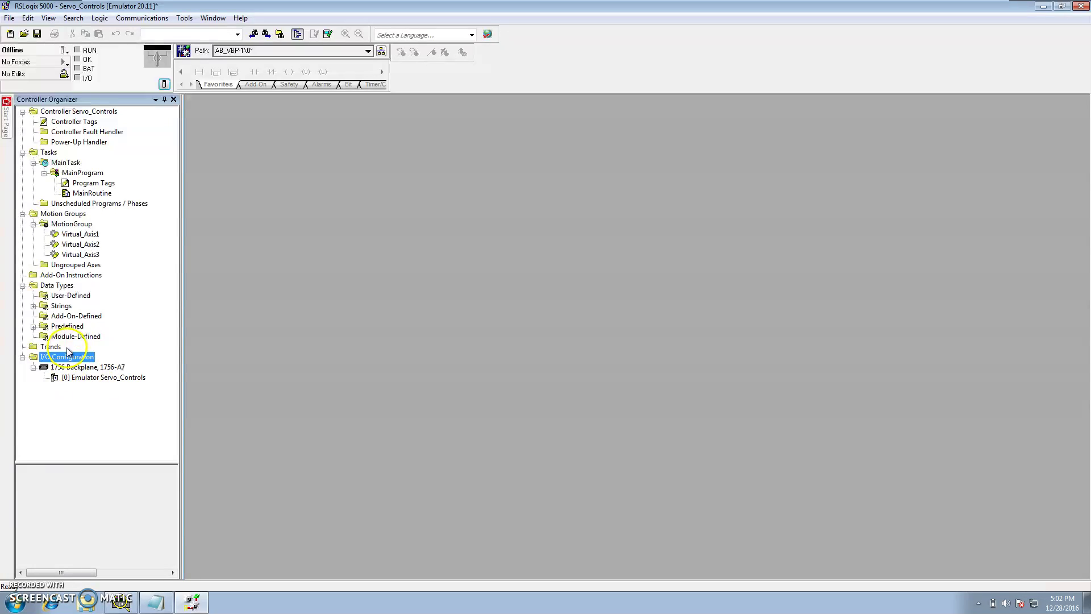
{"action": "left_click", "coordinate": [89, 367]}
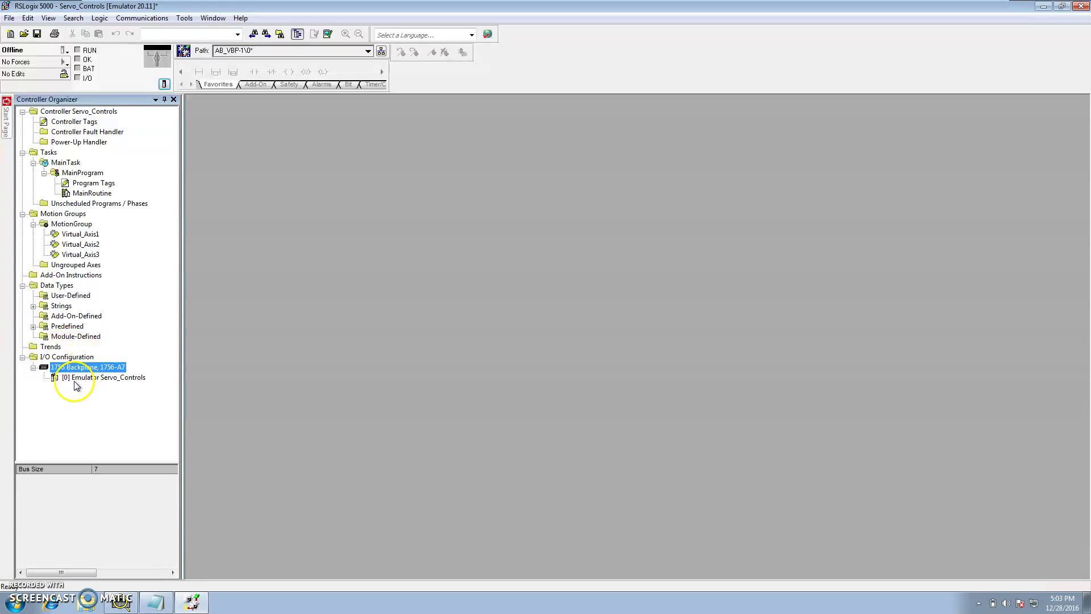
{"action": "left_click", "coordinate": [88, 378]}
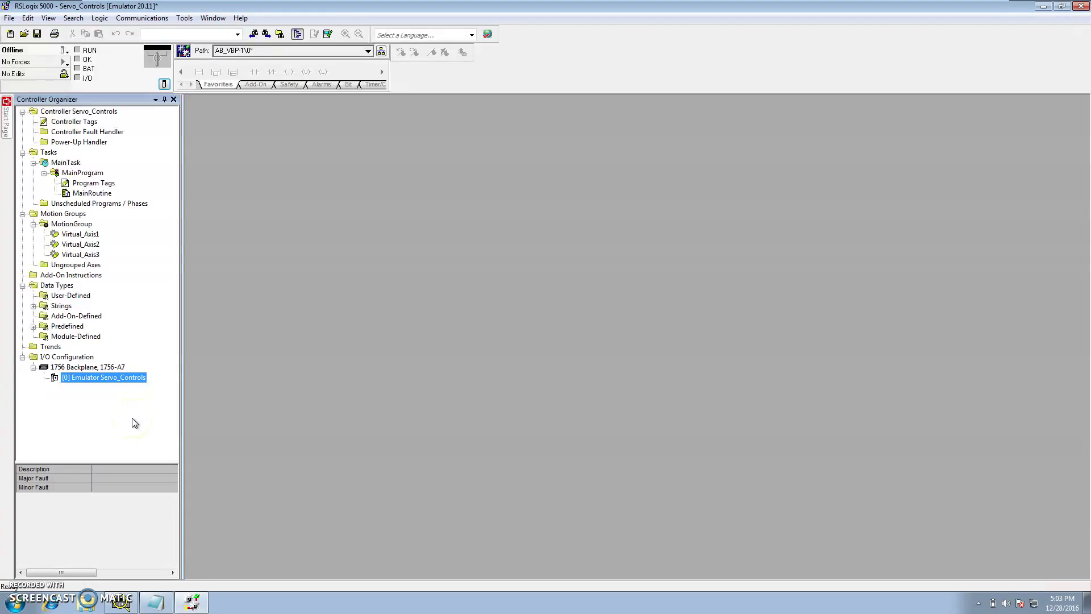
- Start adding a new module to the 1756 backplane and filter the module catalog to the Motion category only
{"action": "left_click", "coordinate": [82, 368]}
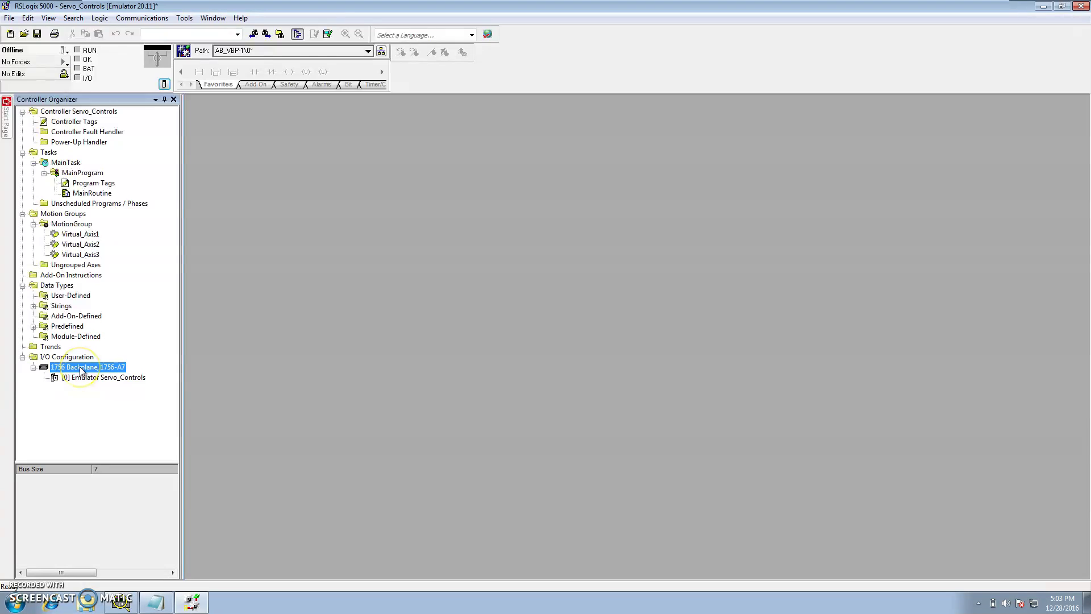
{"action": "right_click", "coordinate": [81, 367]}
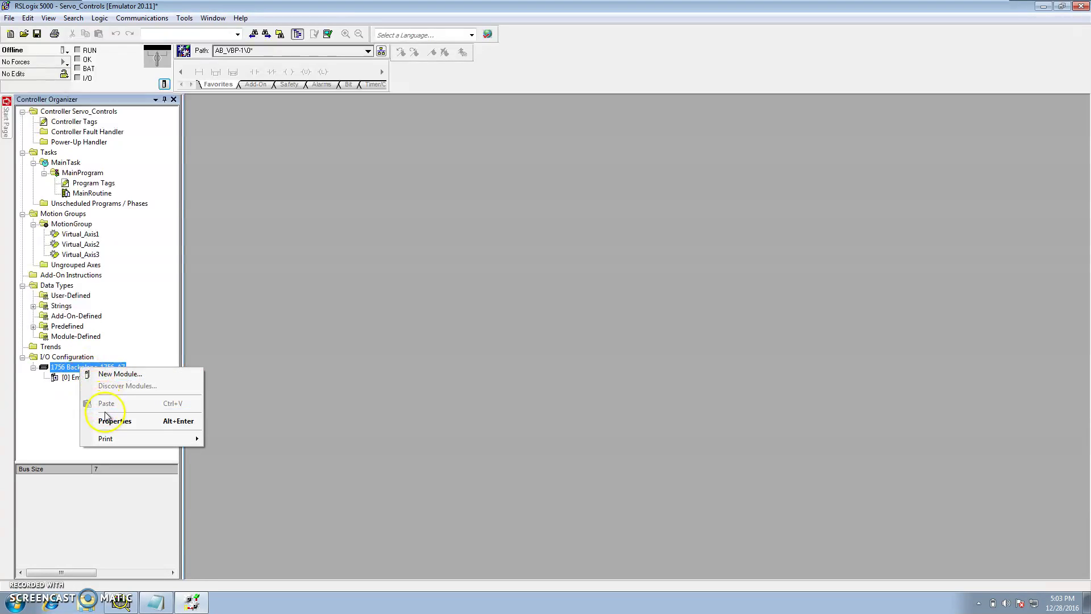
{"action": "left_click", "coordinate": [108, 373]}
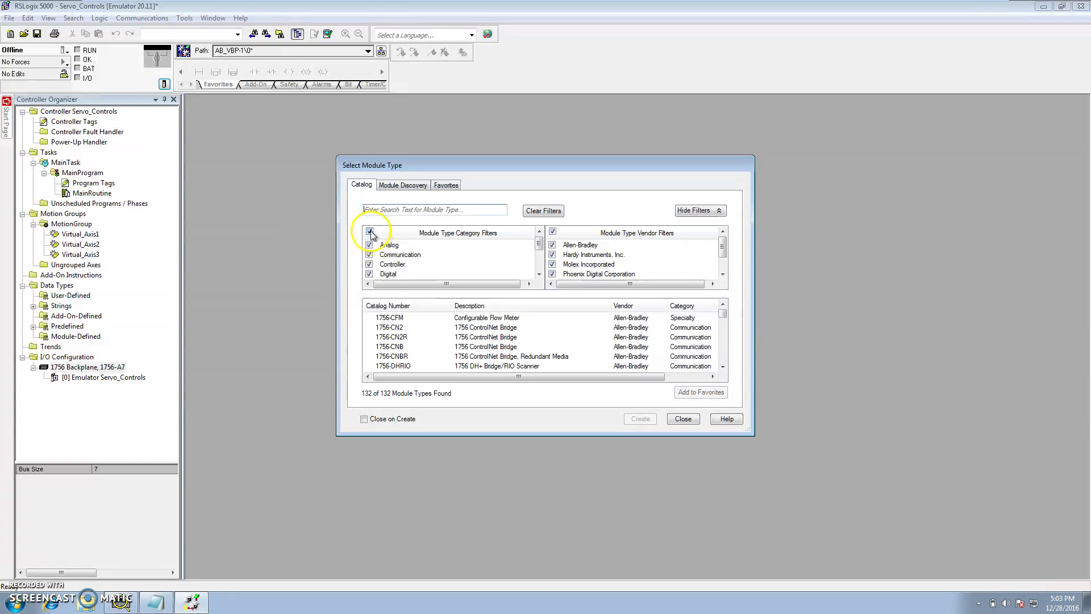
{"action": "left_click", "coordinate": [370, 232]}
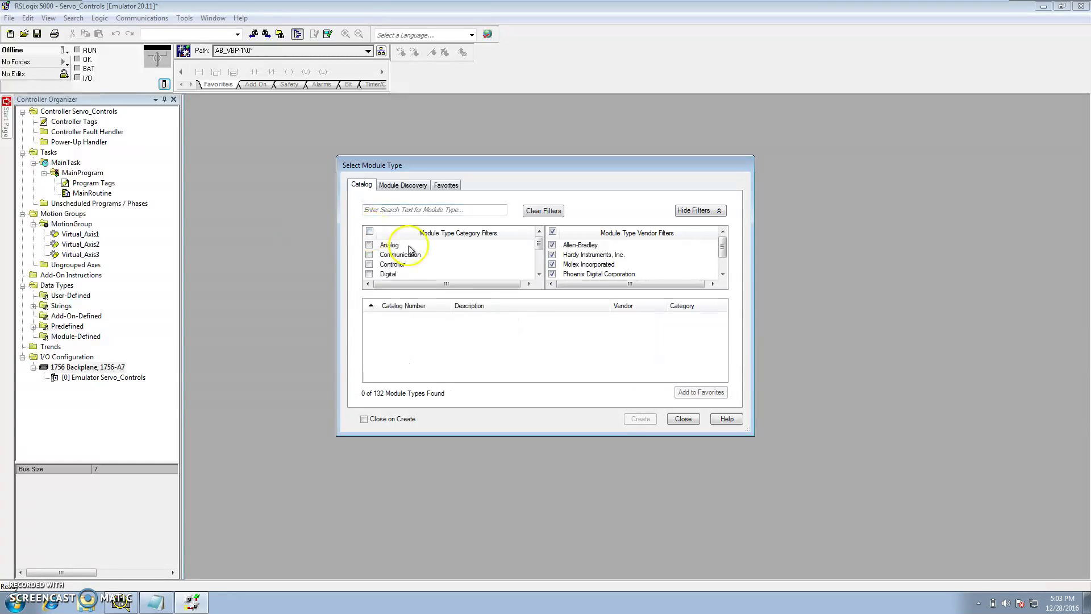
{"action": "left_click_drag", "start_coordinate": [538, 248], "coordinate": [539, 258]}
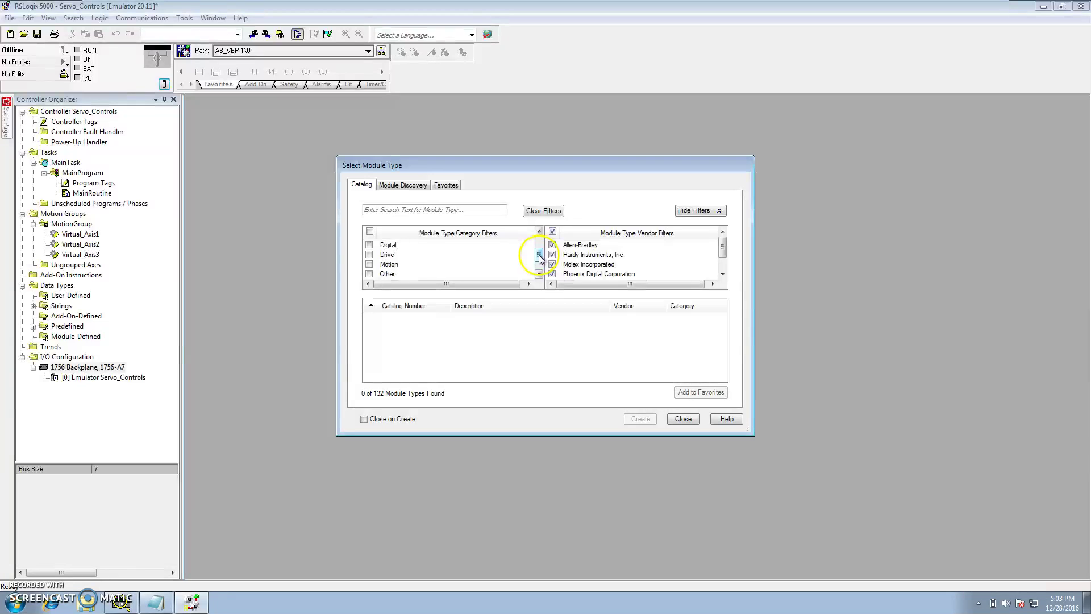
{"action": "left_click", "coordinate": [370, 264]}
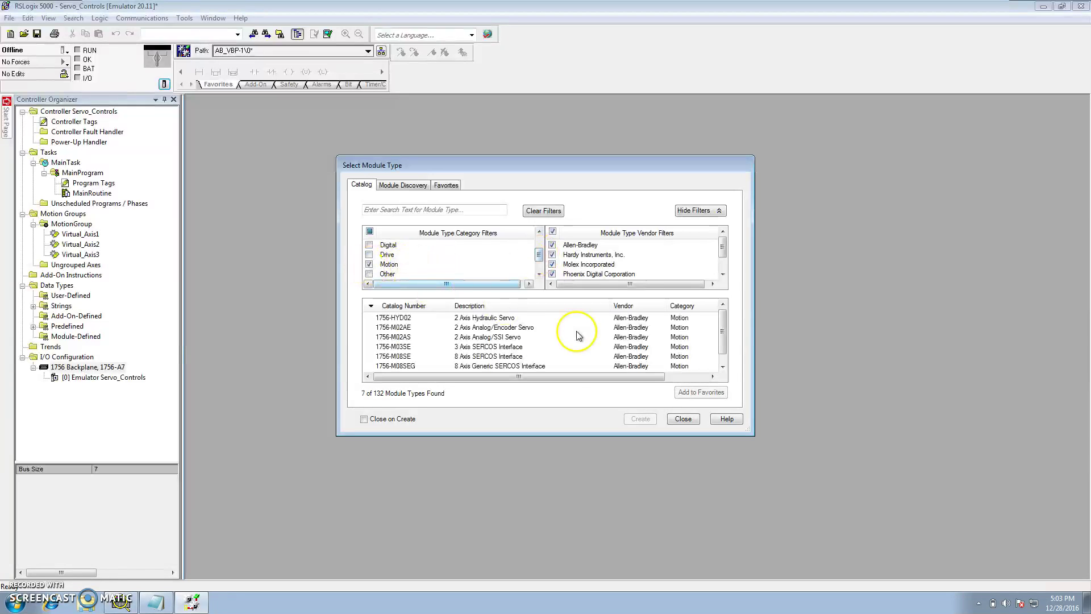
- Create a 1756-M16SE 16 Axis SERCOS Interface module named Sercos_1 in slot 1
{"action": "left_click_drag", "start_coordinate": [722, 334], "coordinate": [722, 346]}
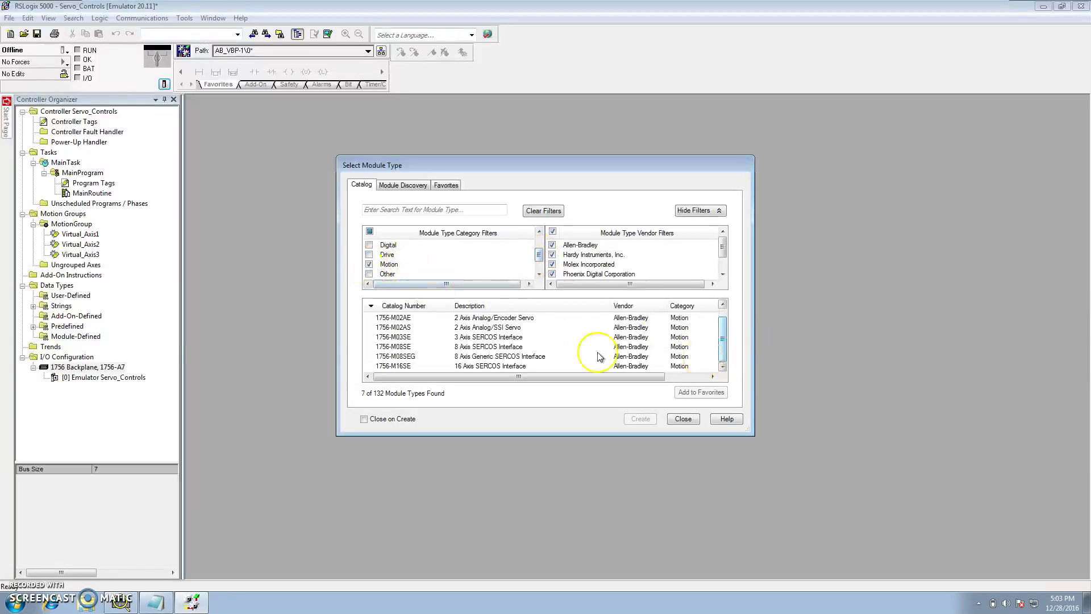
{"action": "left_click", "coordinate": [401, 367]}
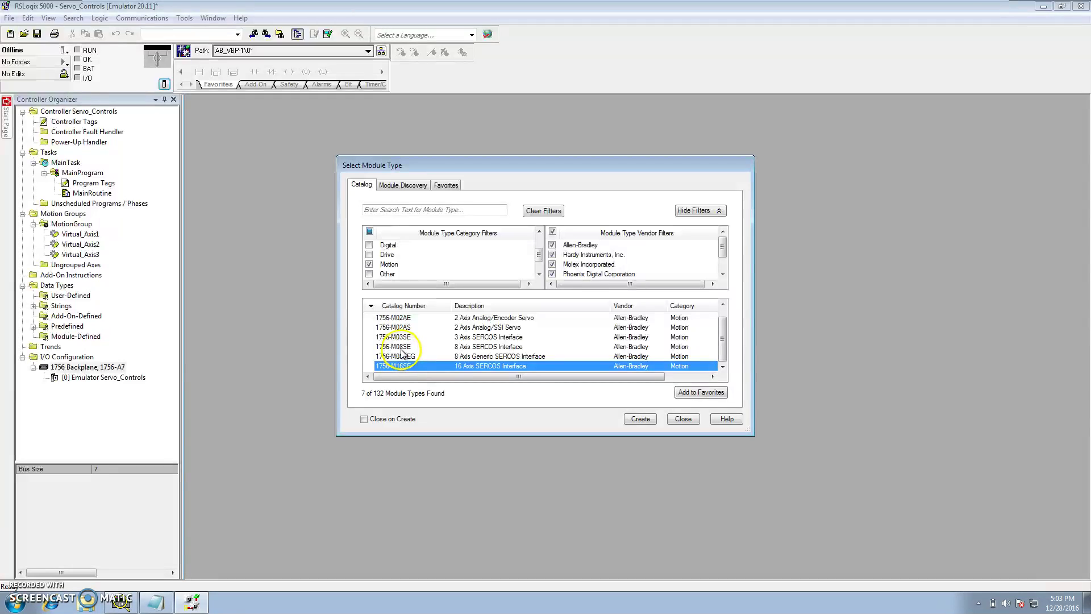
{"action": "left_click", "coordinate": [402, 348]}
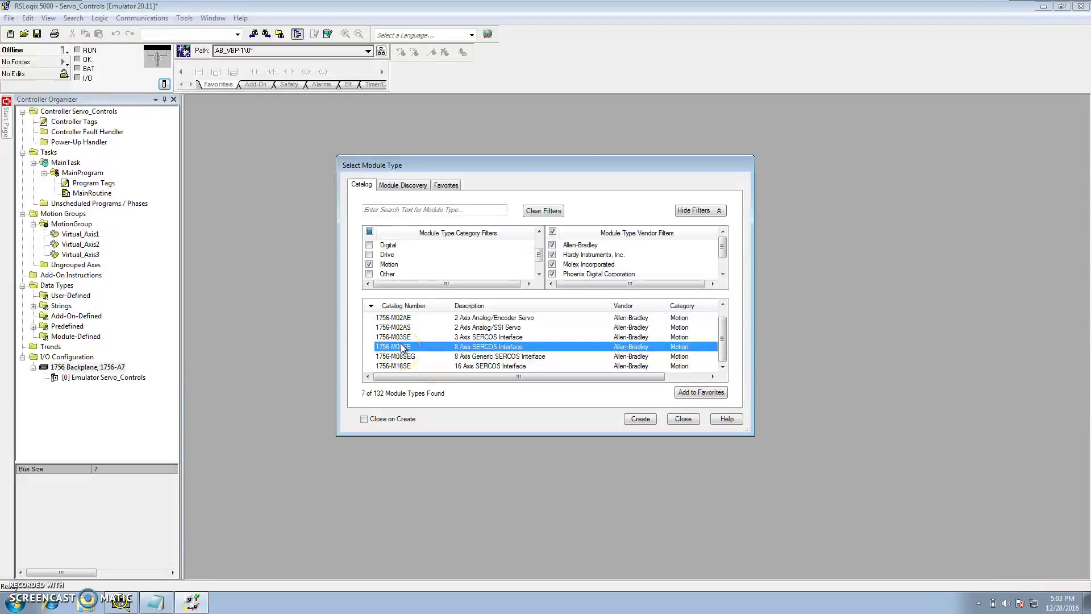
{"action": "left_click", "coordinate": [397, 337]}
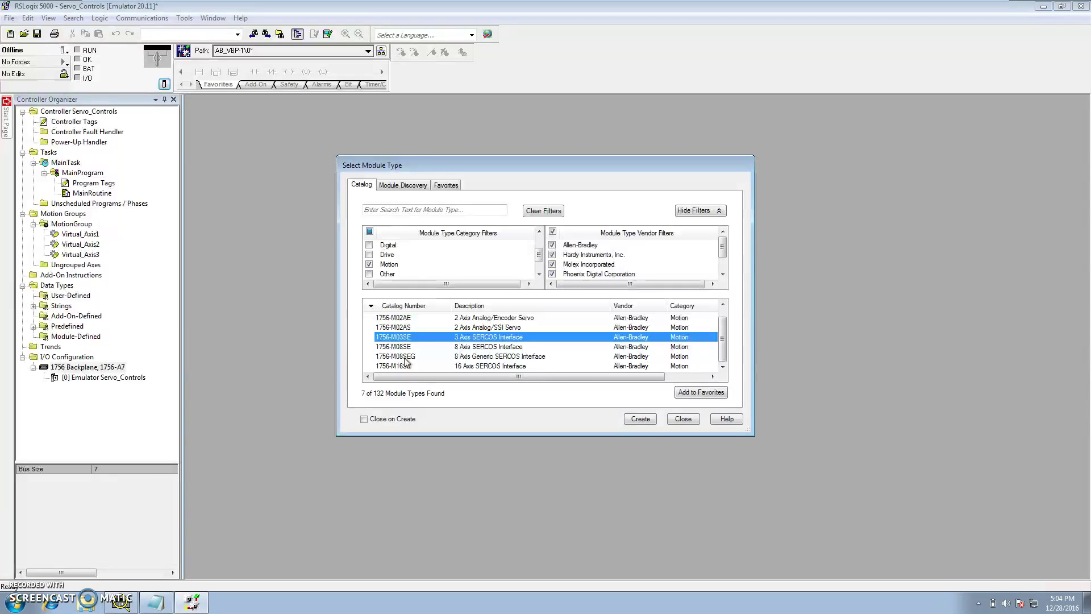
{"action": "left_click", "coordinate": [405, 367]}
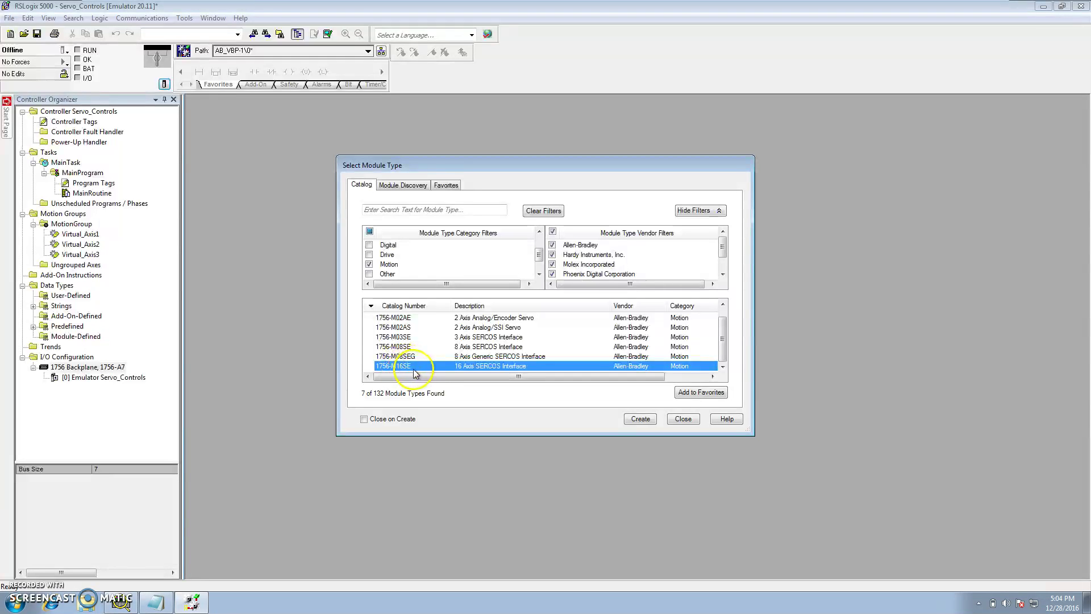
{"action": "left_click", "coordinate": [640, 420]}
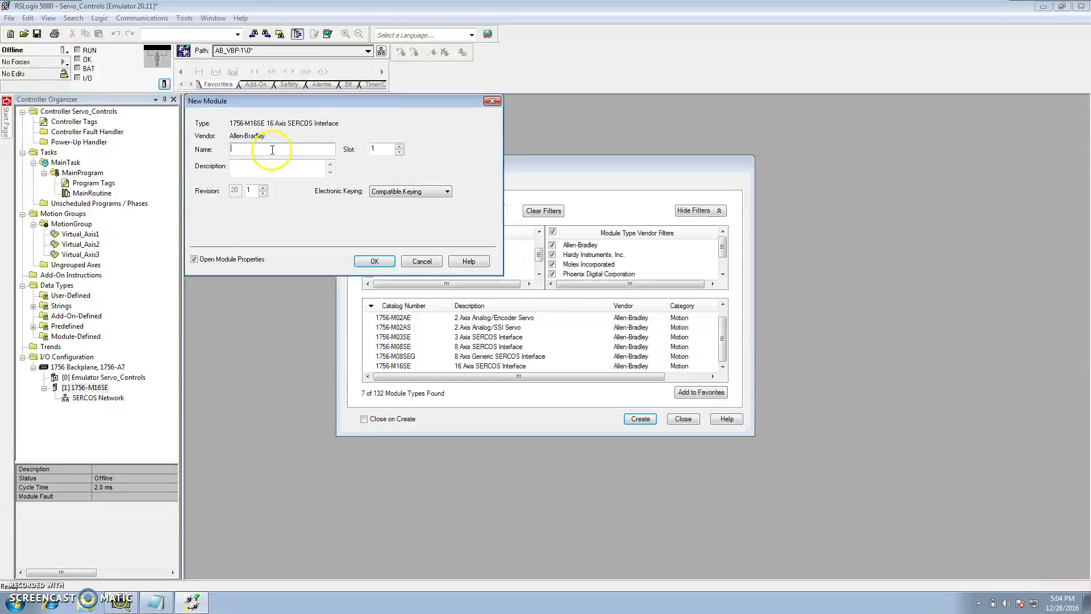
{"action": "type", "text": "Sercos_1"}
{"action": "left_click", "coordinate": [390, 259]}
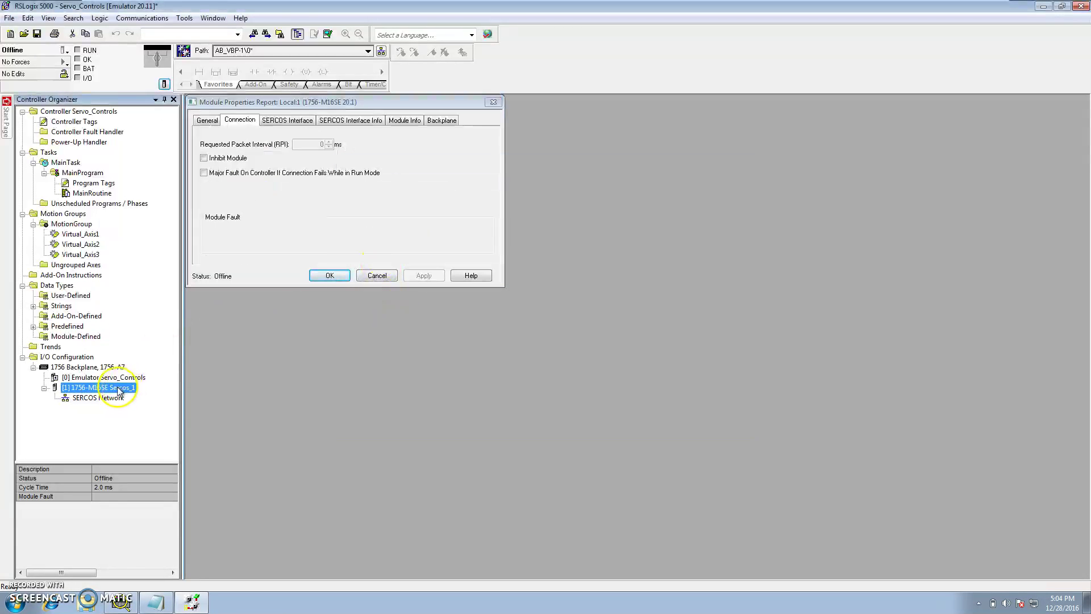
- Set the Sercos_1 SERCOS interface to Auto Detect data rate, 2 ms cycle time and High transmit power
{"action": "left_click", "coordinate": [293, 122]}
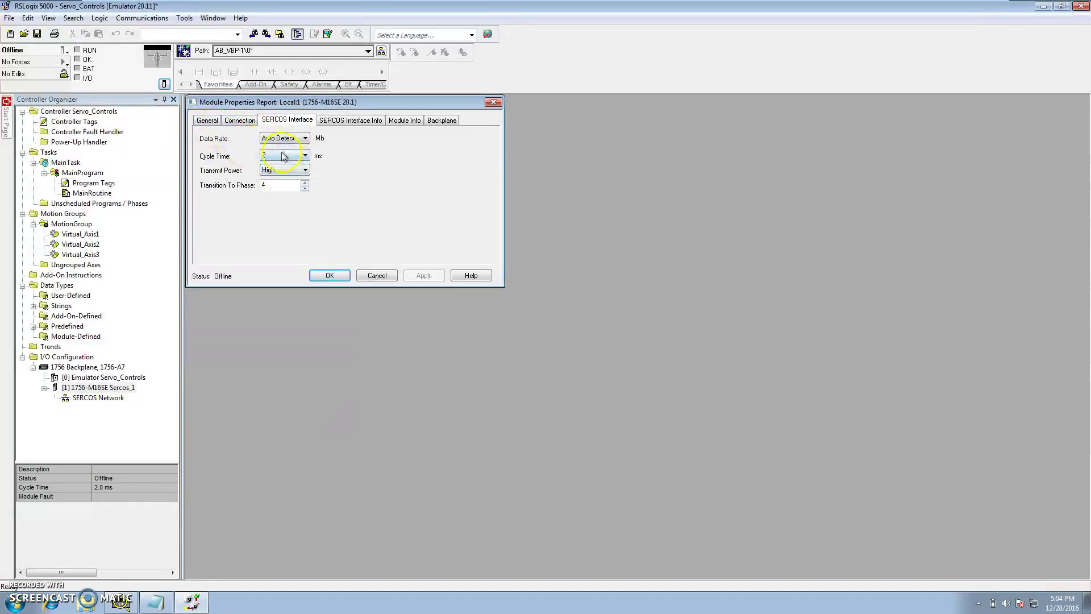
{"action": "left_click", "coordinate": [304, 139]}
{"action": "left_click", "coordinate": [284, 163]}
{"action": "left_click", "coordinate": [305, 156]}
{"action": "left_click", "coordinate": [272, 164]}
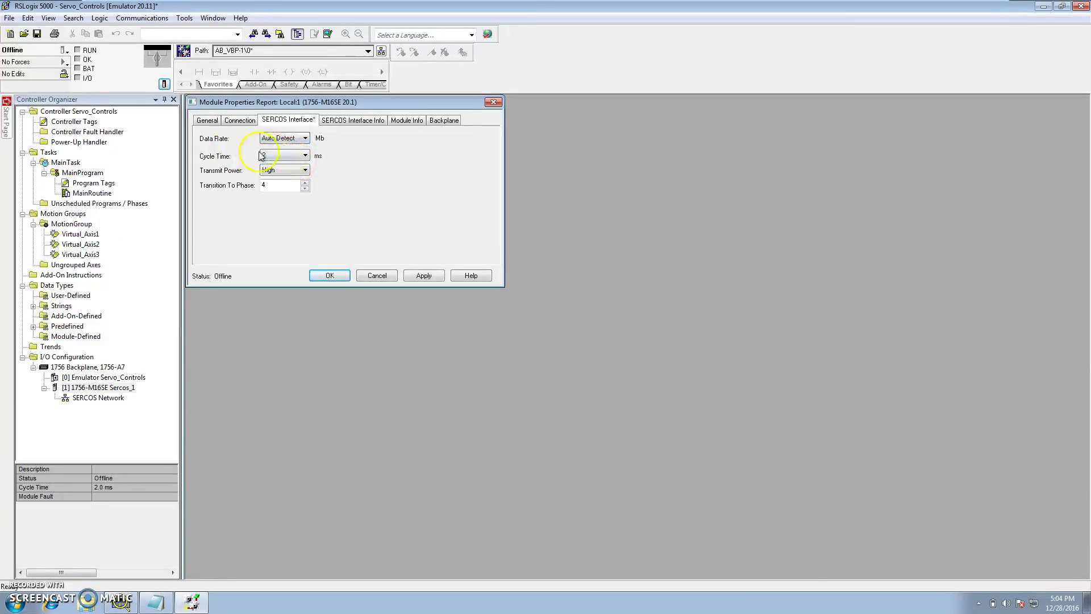
{"action": "left_click", "coordinate": [305, 156]}
{"action": "left_click", "coordinate": [305, 157]}
{"action": "left_click", "coordinate": [306, 171]}
{"action": "left_click", "coordinate": [306, 170]}
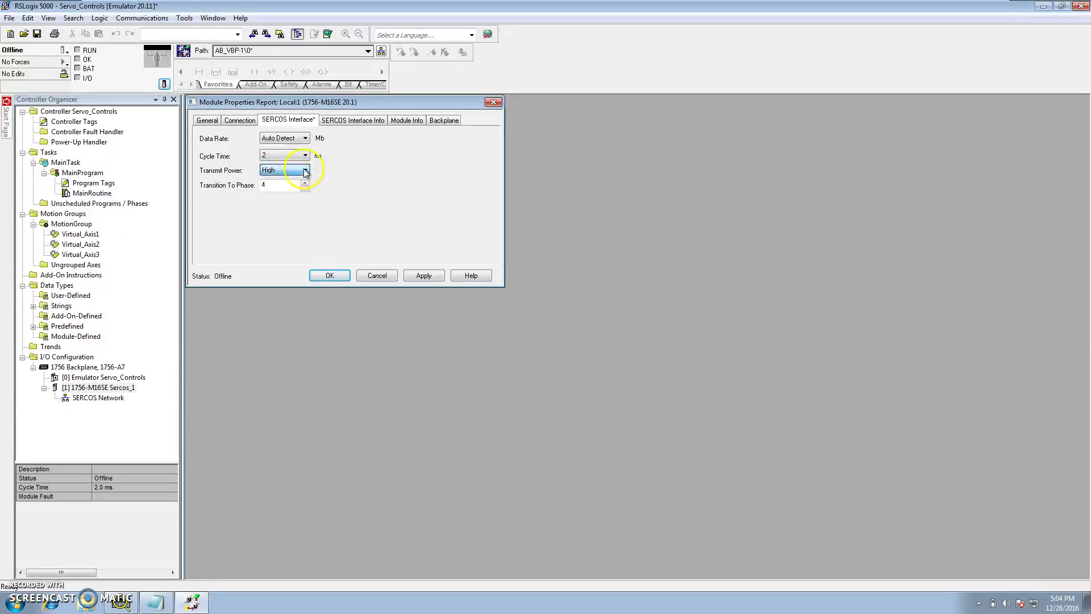
- Review the Sercos_1 module's connection, interface info, module info, backplane and electronic keying settings, and close its properties without saving
{"action": "left_click", "coordinate": [239, 120]}
{"action": "left_click", "coordinate": [330, 120]}
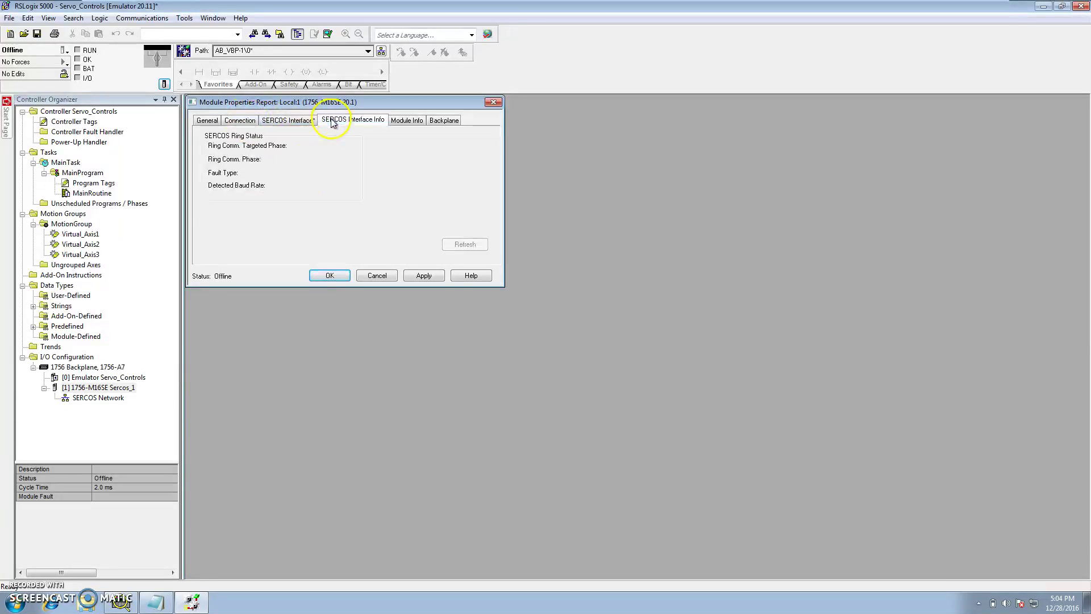
{"action": "left_click", "coordinate": [412, 121]}
{"action": "left_click", "coordinate": [440, 122]}
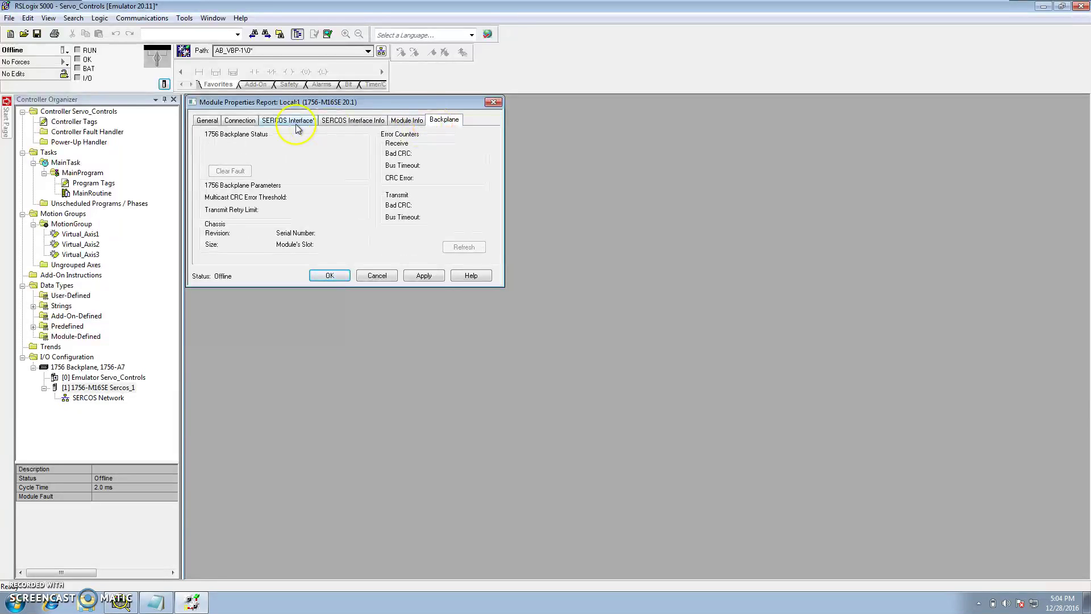
{"action": "left_click", "coordinate": [212, 123]}
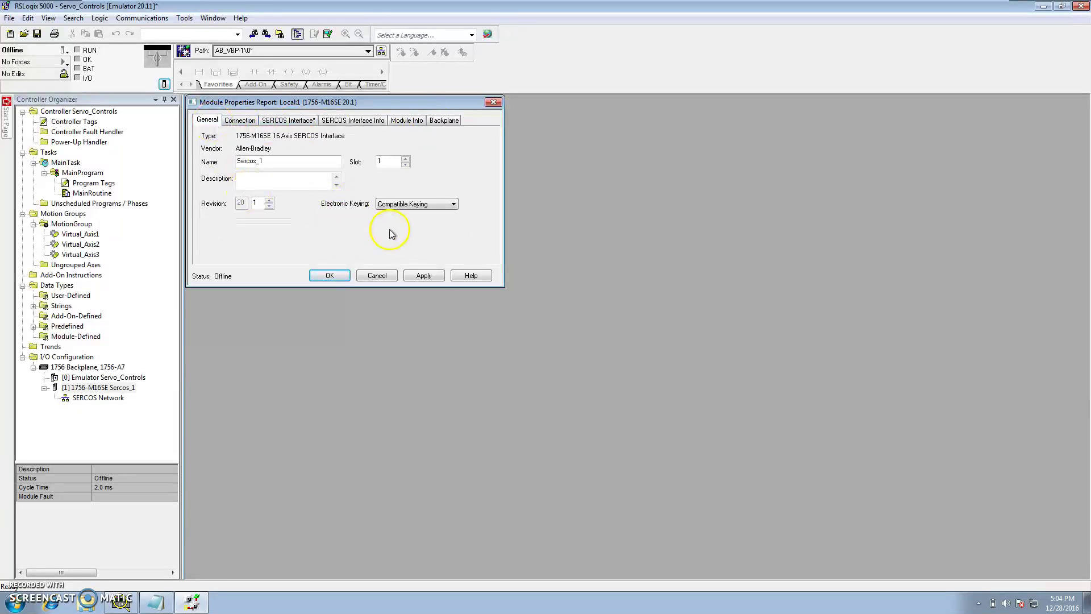
{"action": "left_click", "coordinate": [455, 204]}
{"action": "left_click", "coordinate": [454, 204]}
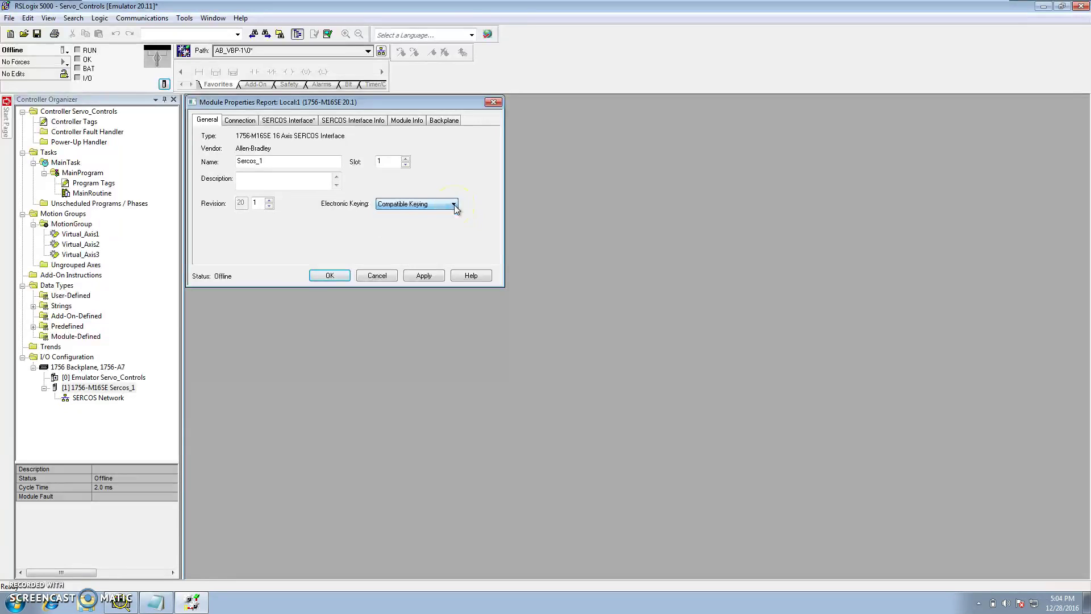
{"action": "left_click", "coordinate": [385, 275]}
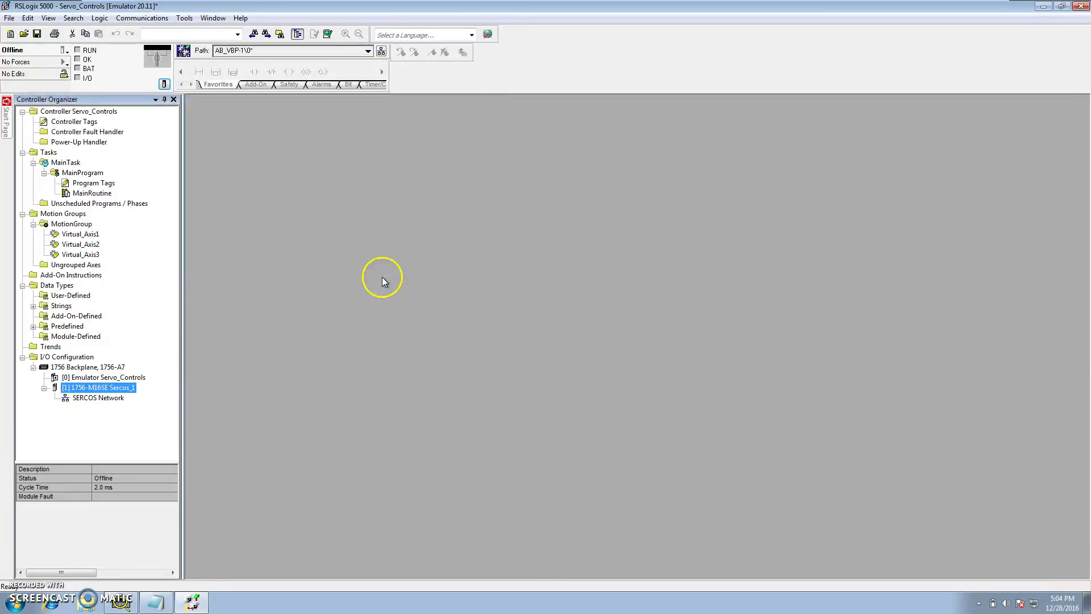
- Delete the 1756-M16SE Sercos_1 module from the 1756 backplane
{"action": "right_click", "coordinate": [105, 391]}
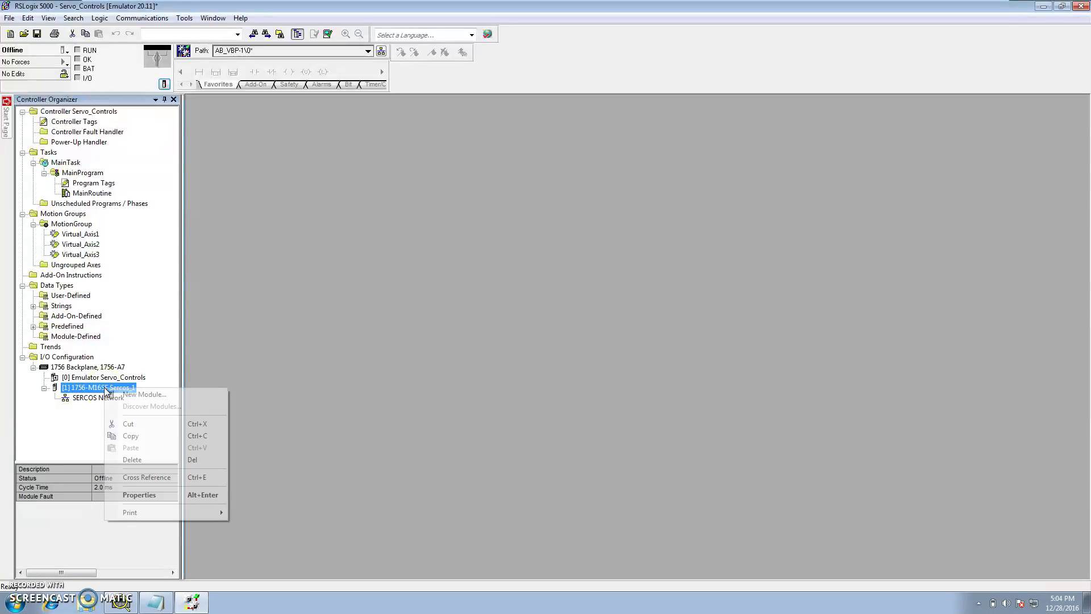
{"action": "left_click", "coordinate": [128, 460]}
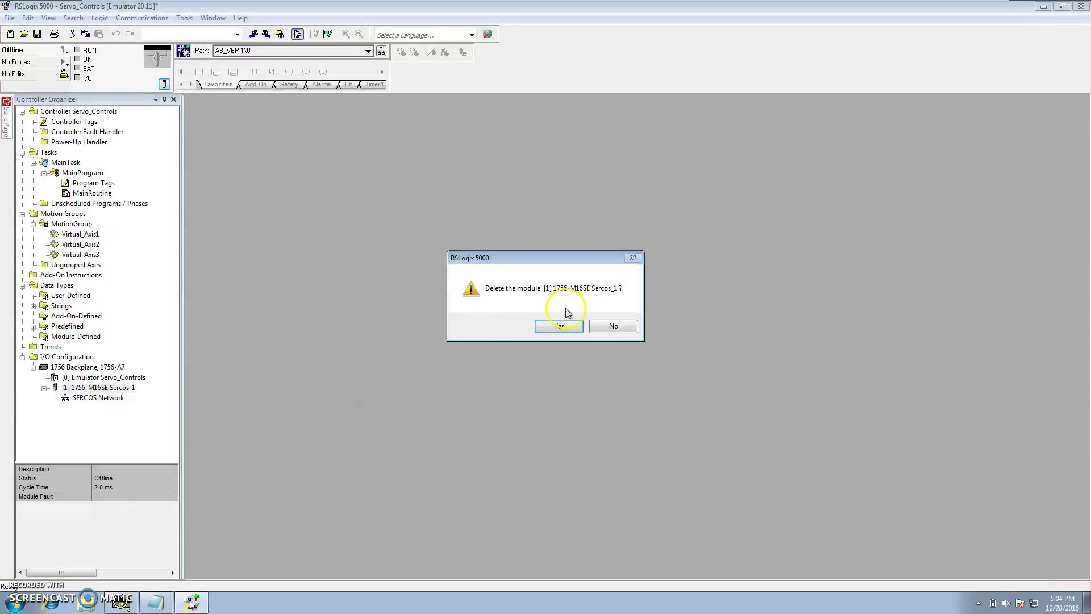
{"action": "left_click", "coordinate": [560, 326]}
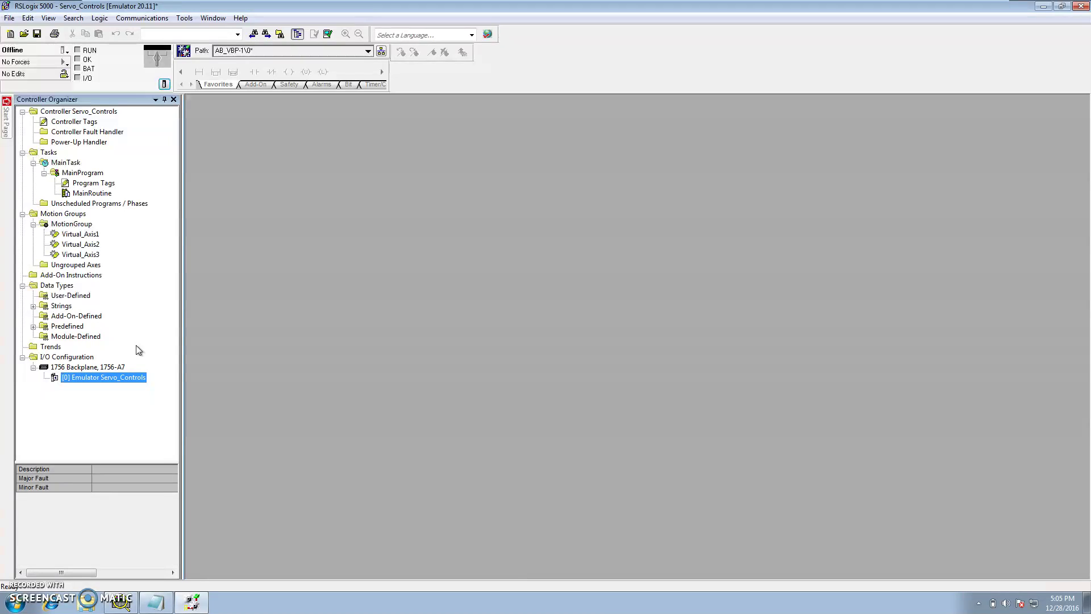
{"action": "left_click", "coordinate": [140, 295]}
{"action": "left_click", "coordinate": [72, 225]}
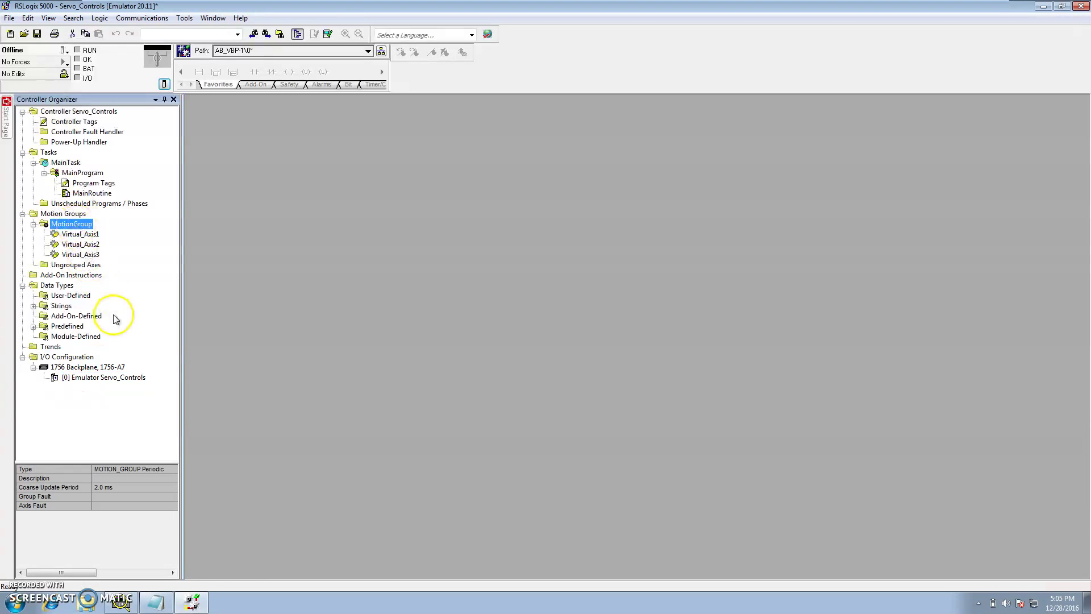
{"action": "left_click", "coordinate": [105, 368]}
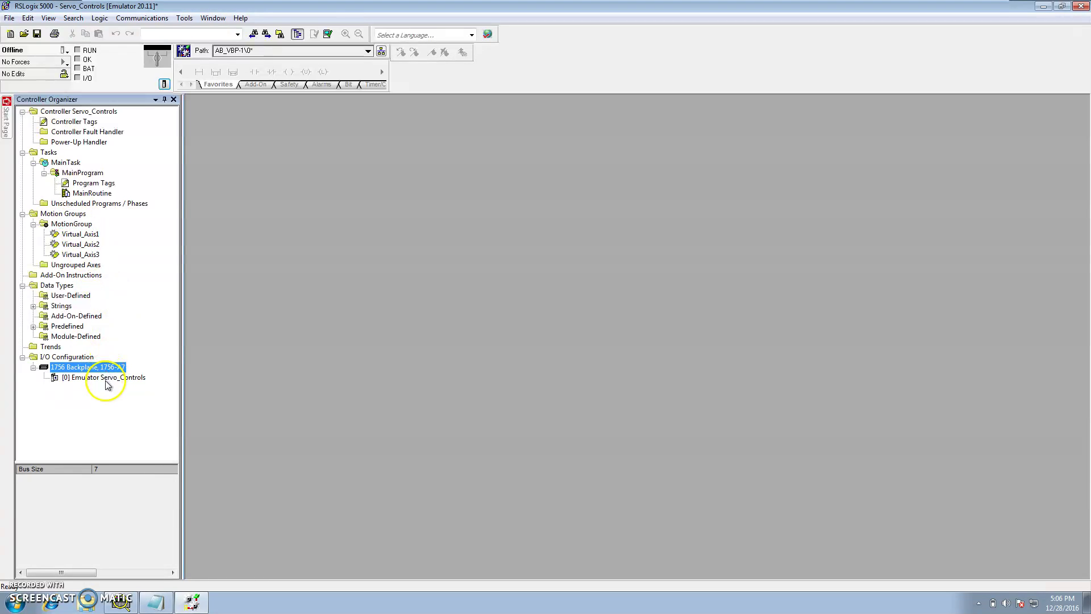
- Open the attribute properties of MotionGroup and select Enabled for Auto Tag Update
{"action": "left_click", "coordinate": [80, 226]}
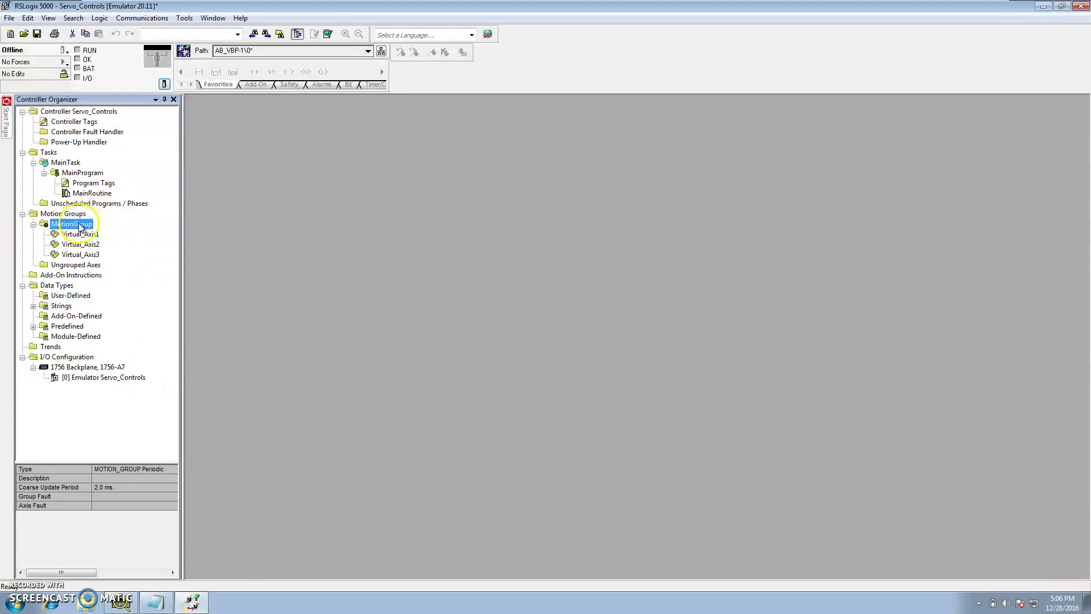
{"action": "left_click", "coordinate": [85, 226]}
{"action": "right_click", "coordinate": [90, 226]}
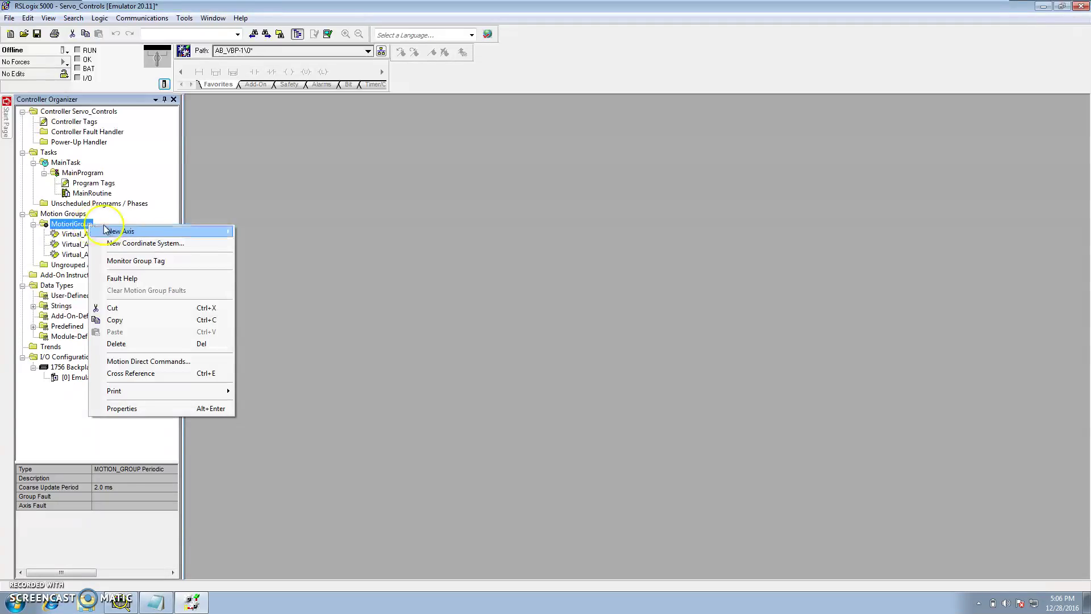
{"action": "left_click", "coordinate": [149, 409]}
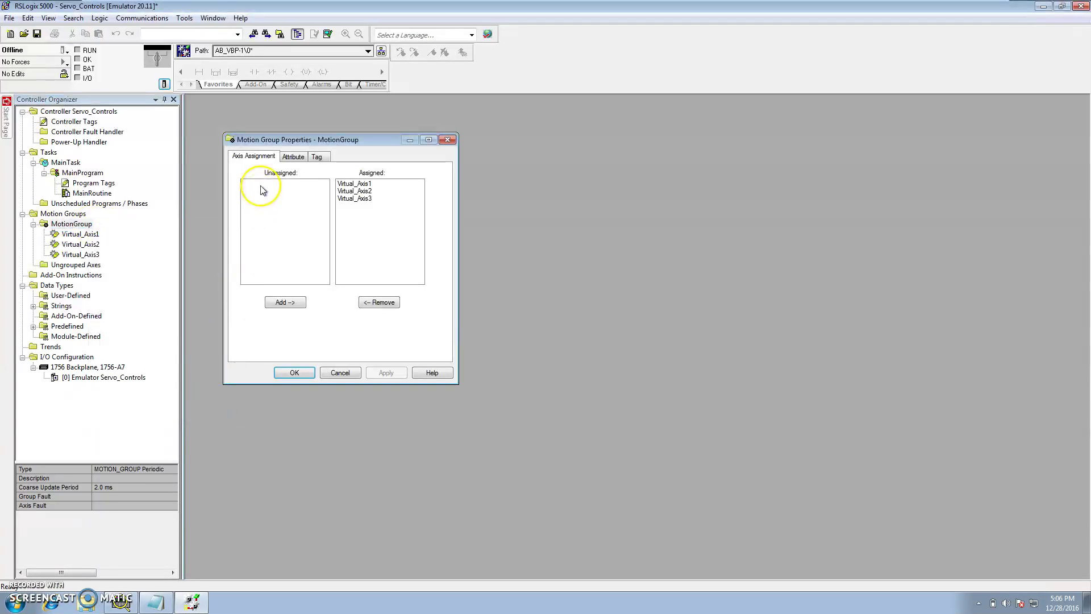
{"action": "left_click", "coordinate": [298, 158]}
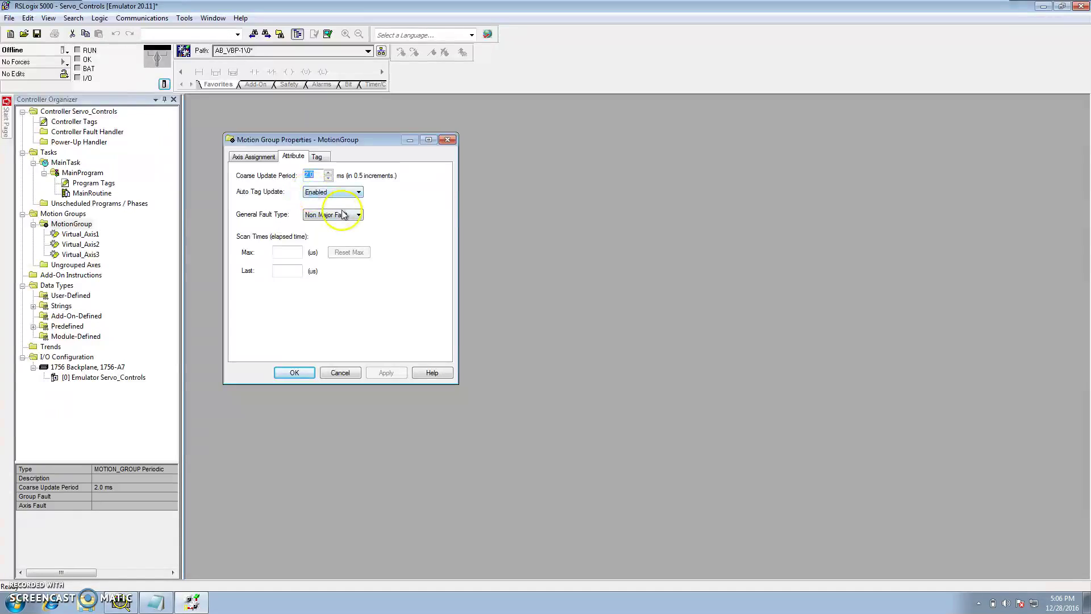
{"action": "left_click", "coordinate": [358, 192]}
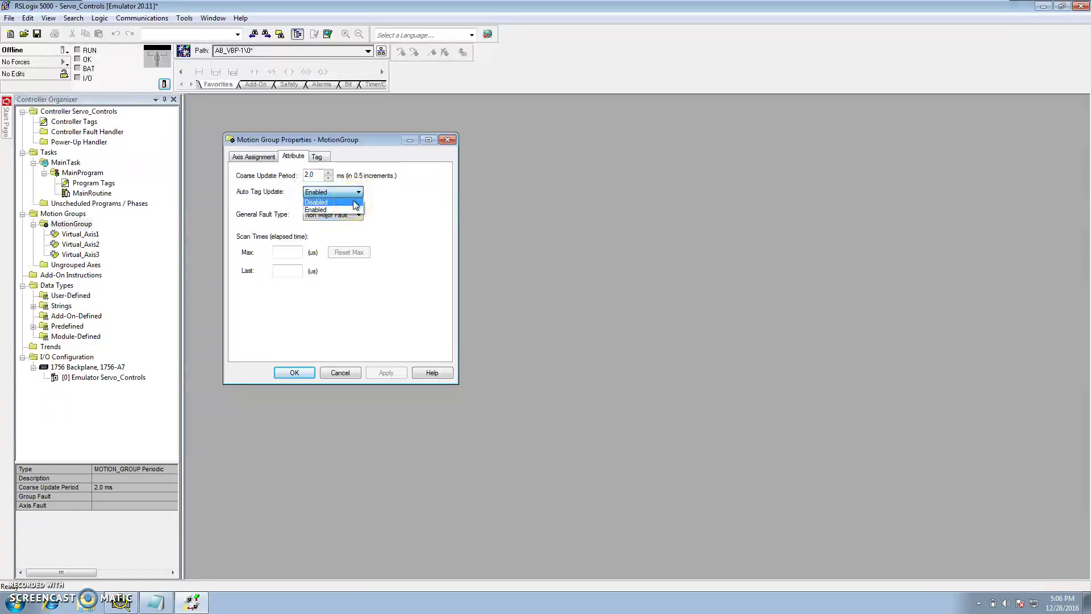
{"action": "left_click", "coordinate": [356, 210]}
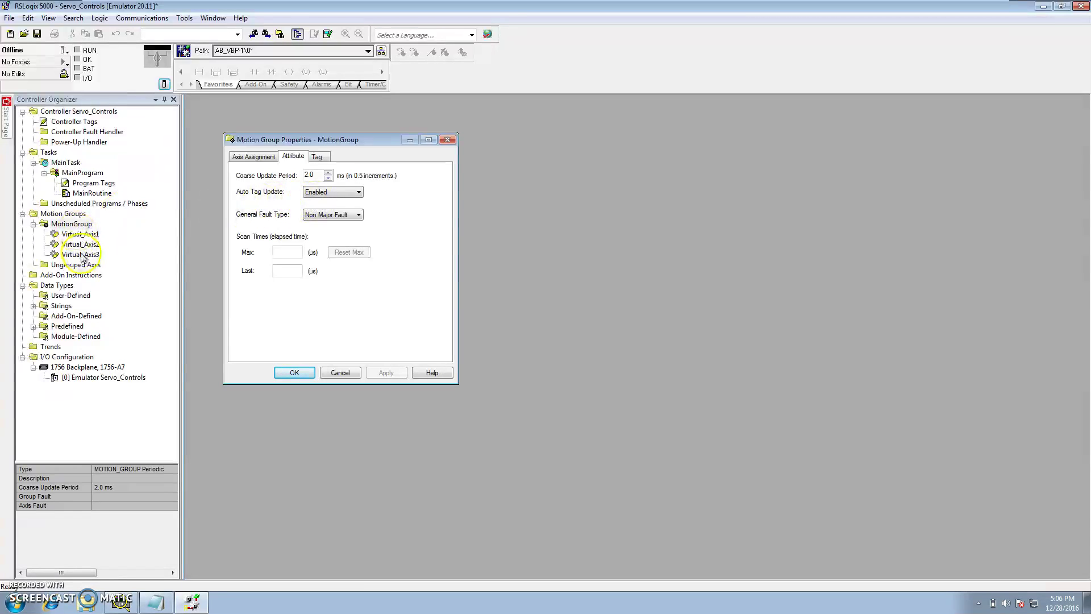
{"action": "double_click", "coordinate": [314, 174]}
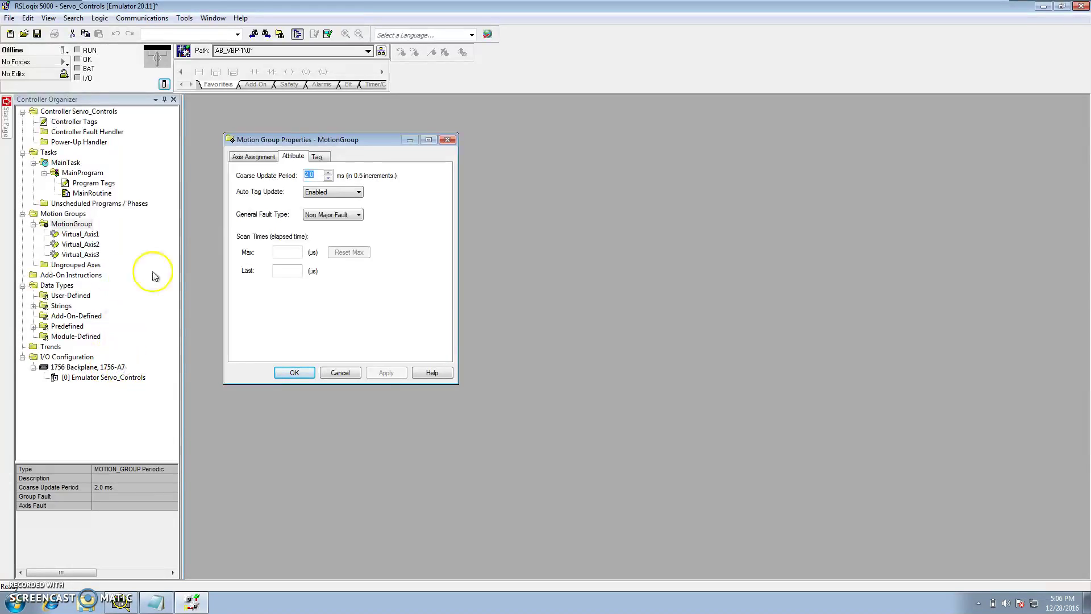
{"action": "left_click", "coordinate": [86, 235]}
{"action": "left_click", "coordinate": [89, 245]}
{"action": "left_click", "coordinate": [85, 254]}
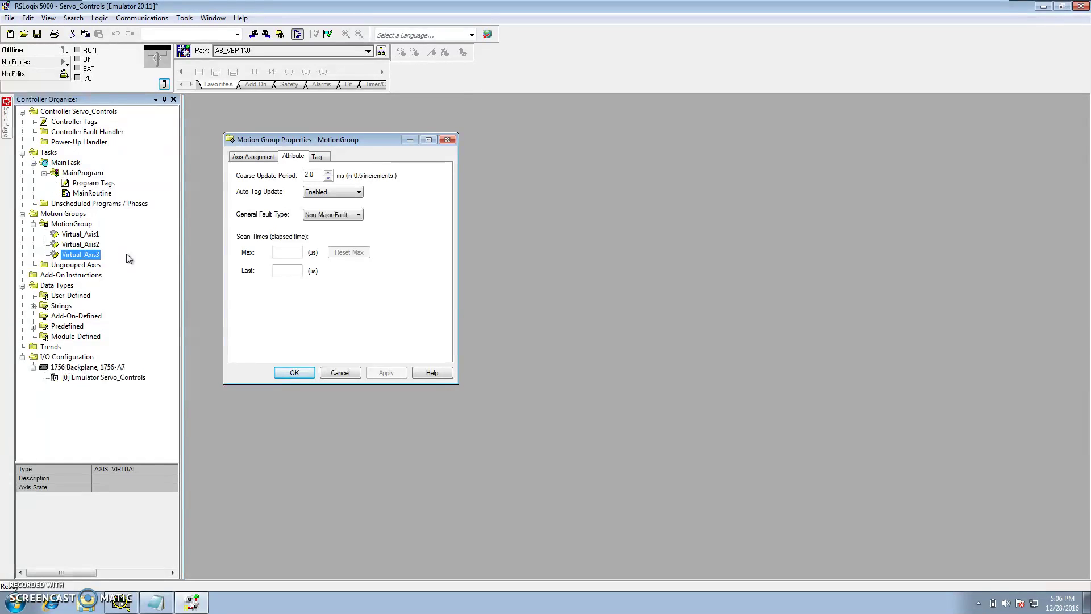
{"action": "left_click", "coordinate": [86, 235]}
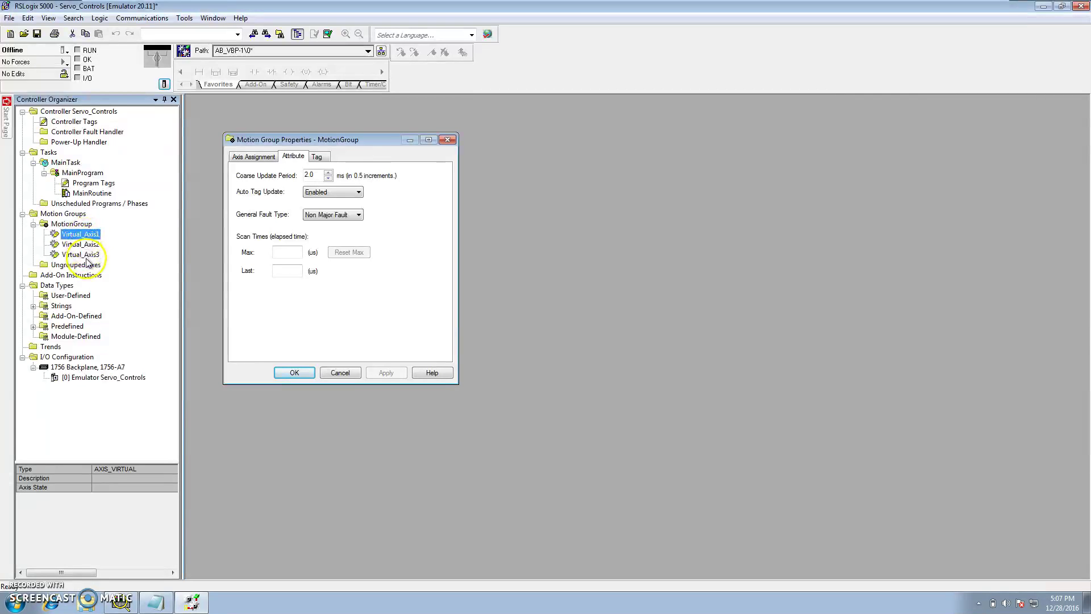
- Set MotionGroup's Coarse Update Period to 4.0 ms and apply the change
{"action": "double_click", "coordinate": [309, 175]}
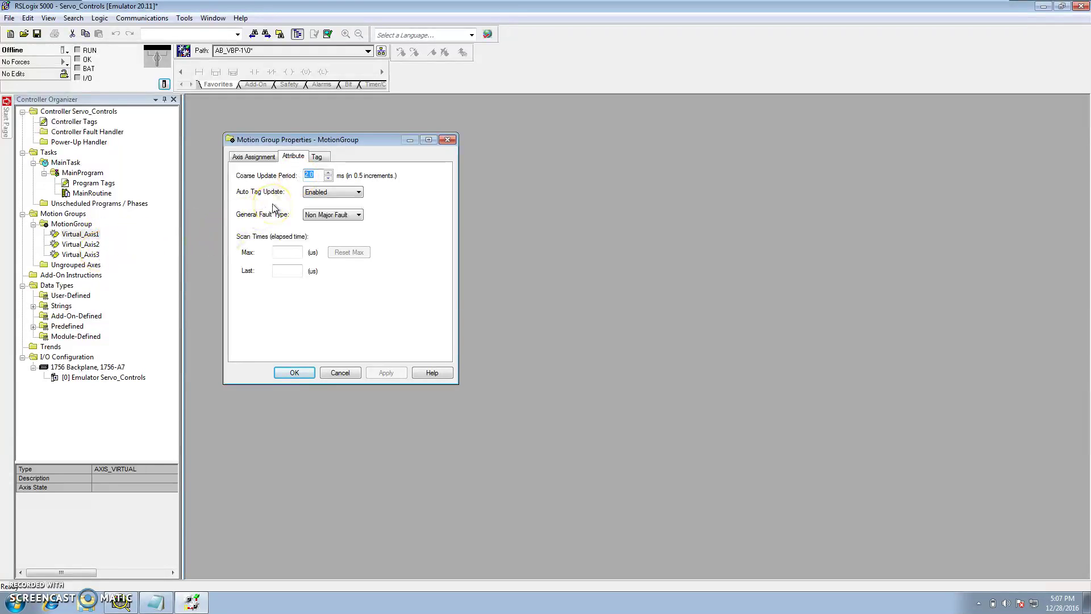
{"action": "double_click", "coordinate": [304, 175]}
{"action": "double_click", "coordinate": [306, 176]}
{"action": "left_click", "coordinate": [307, 176]}
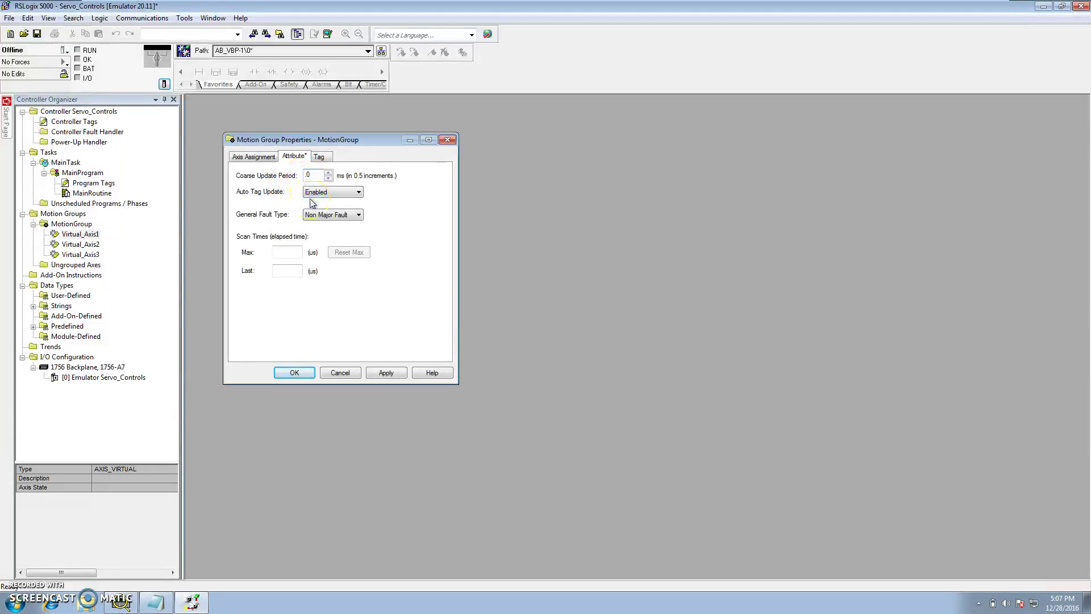
{"action": "left_click", "coordinate": [382, 375]}
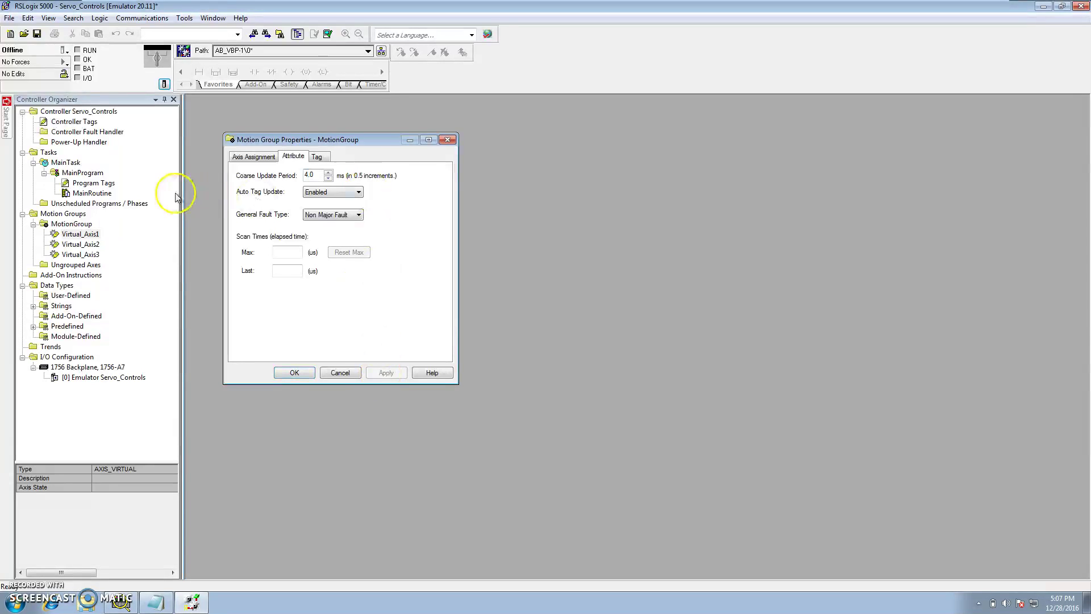
- Close the MotionGroup properties
{"action": "left_click", "coordinate": [84, 234]}
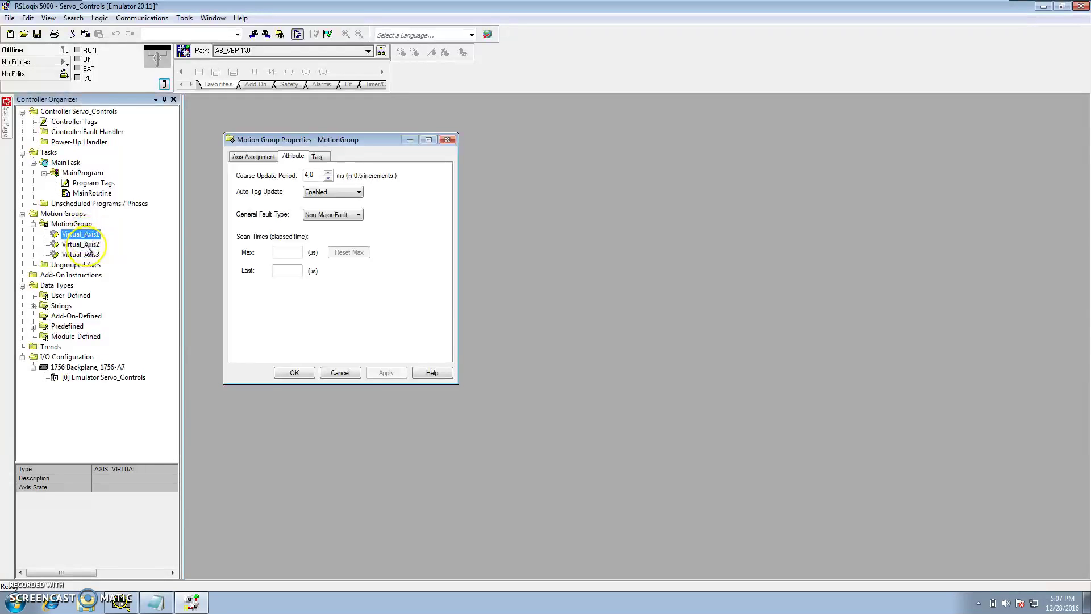
{"action": "left_click", "coordinate": [86, 244]}
{"action": "left_click", "coordinate": [85, 255]}
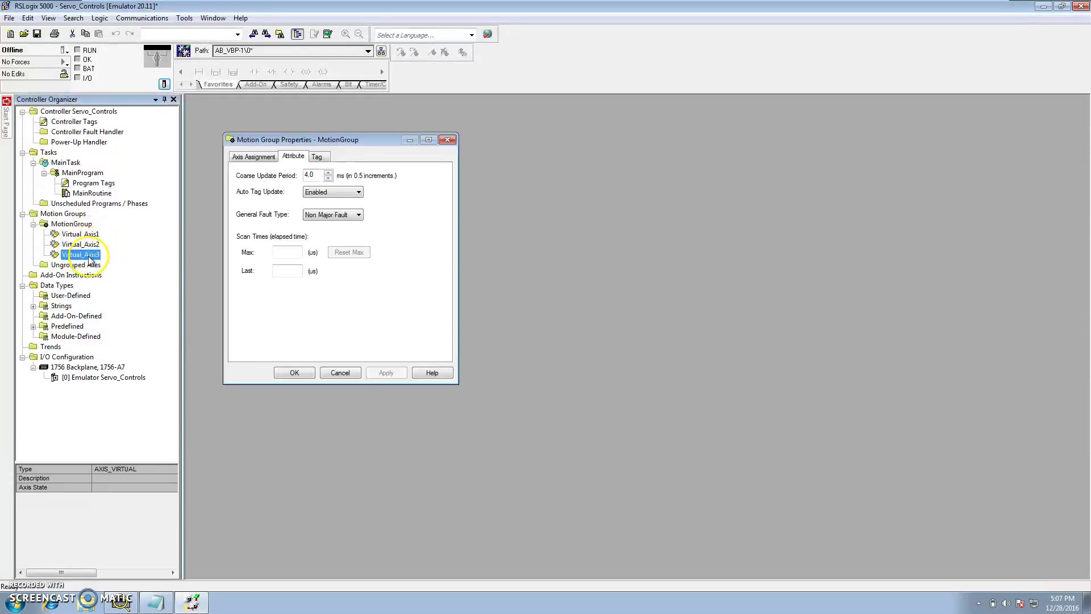
{"action": "left_click", "coordinate": [314, 178]}
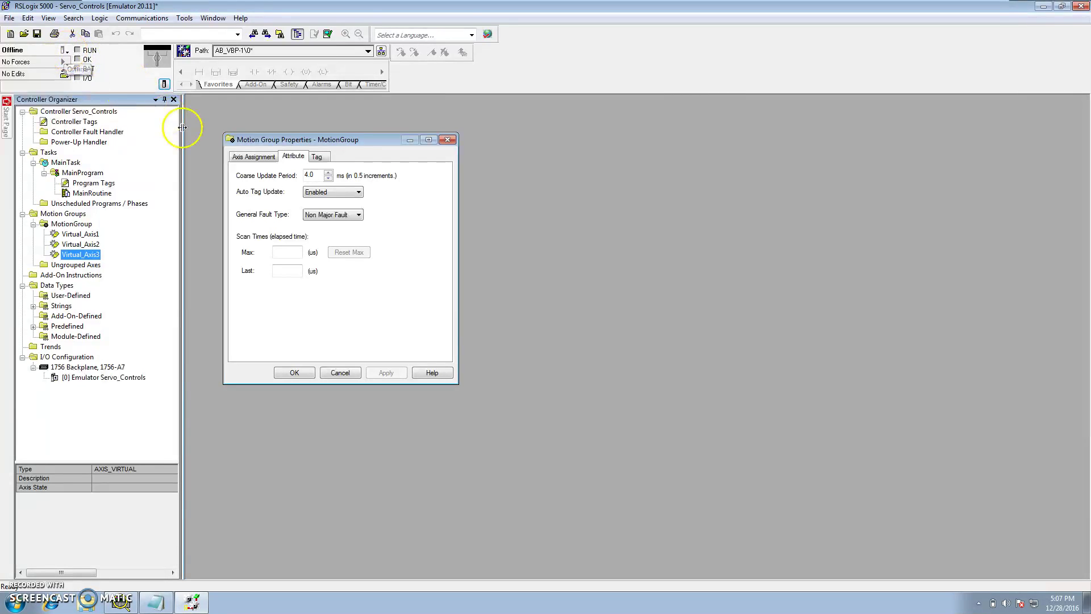
{"action": "left_click", "coordinate": [333, 373]}
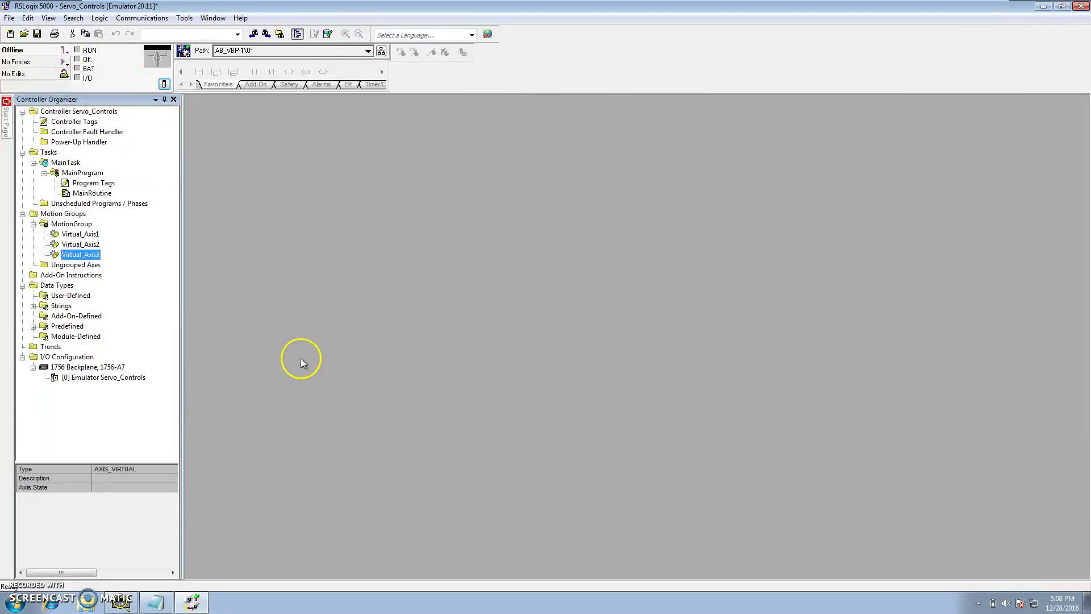
- Reopen the MotionGroup properties, remove Virtual_Axis1 from the assigned axes and apply the change
{"action": "left_click", "coordinate": [82, 227]}
{"action": "right_click", "coordinate": [83, 226]}
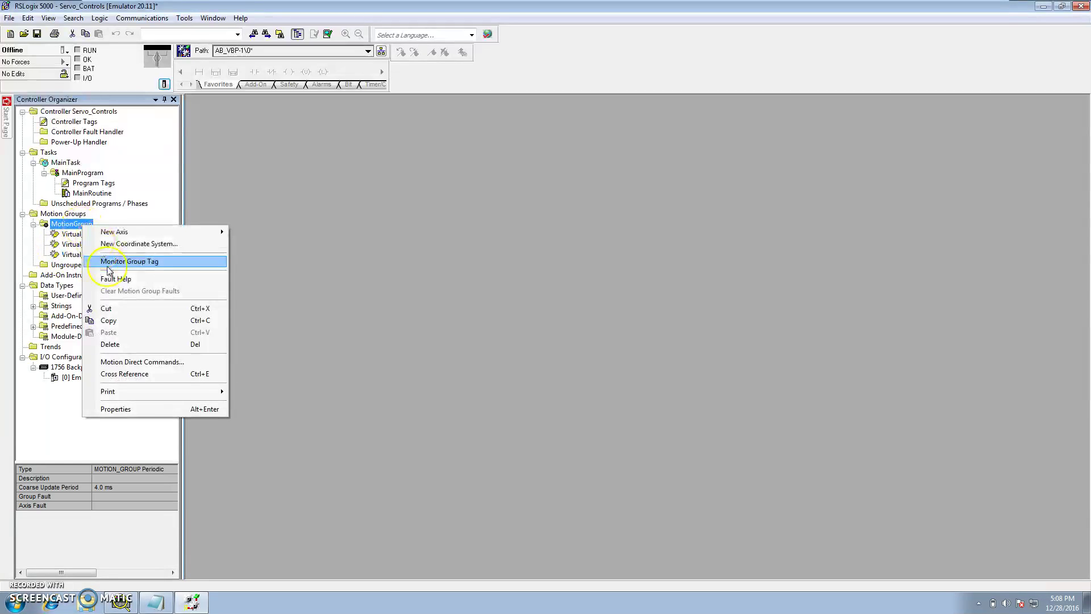
{"action": "left_click", "coordinate": [142, 409]}
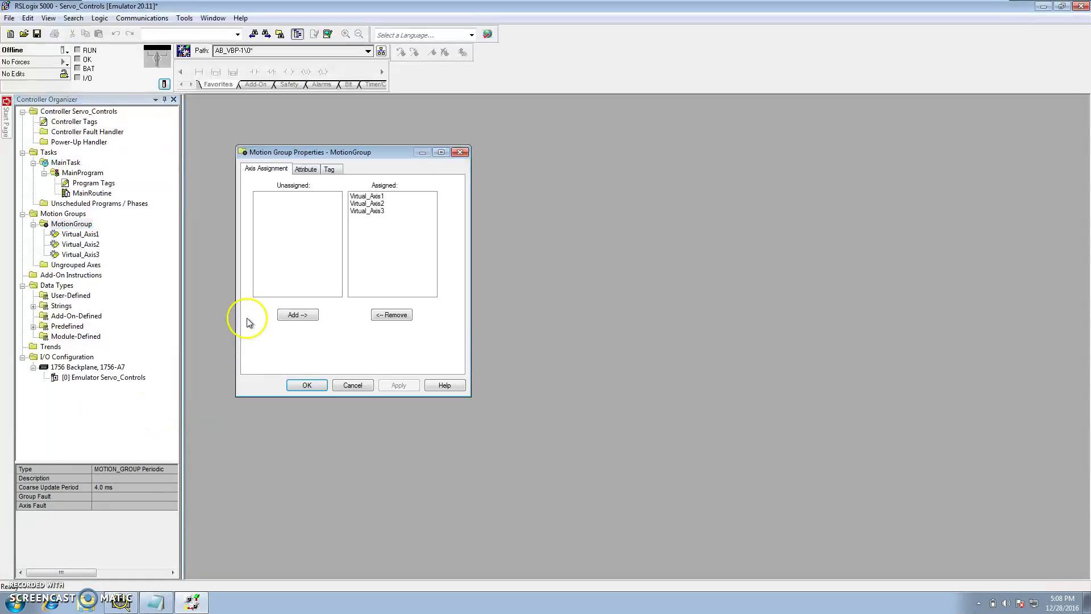
{"action": "left_click", "coordinate": [306, 169]}
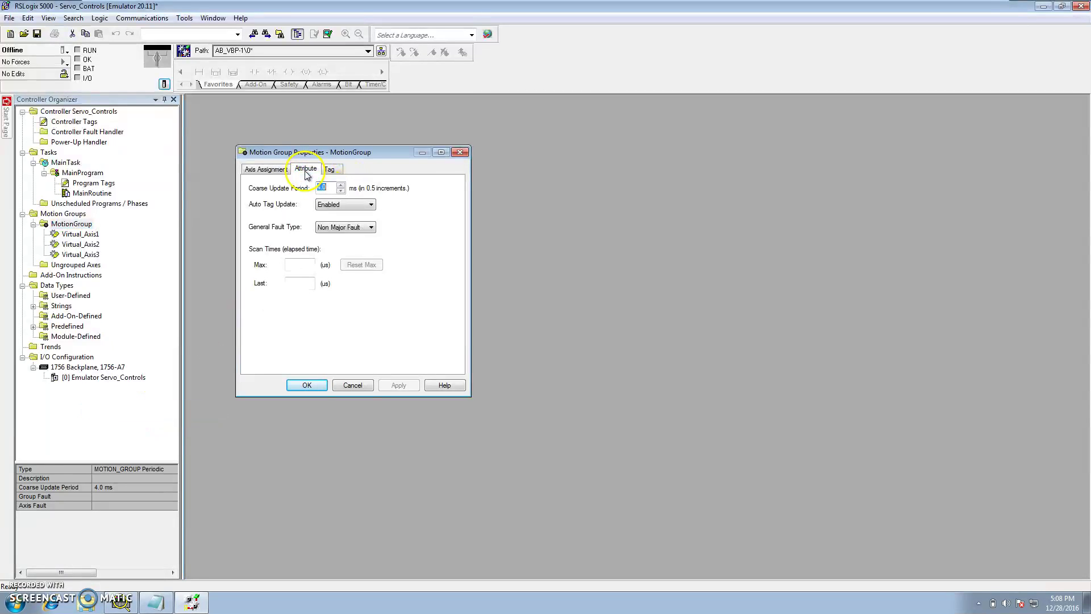
{"action": "left_click", "coordinate": [271, 169]}
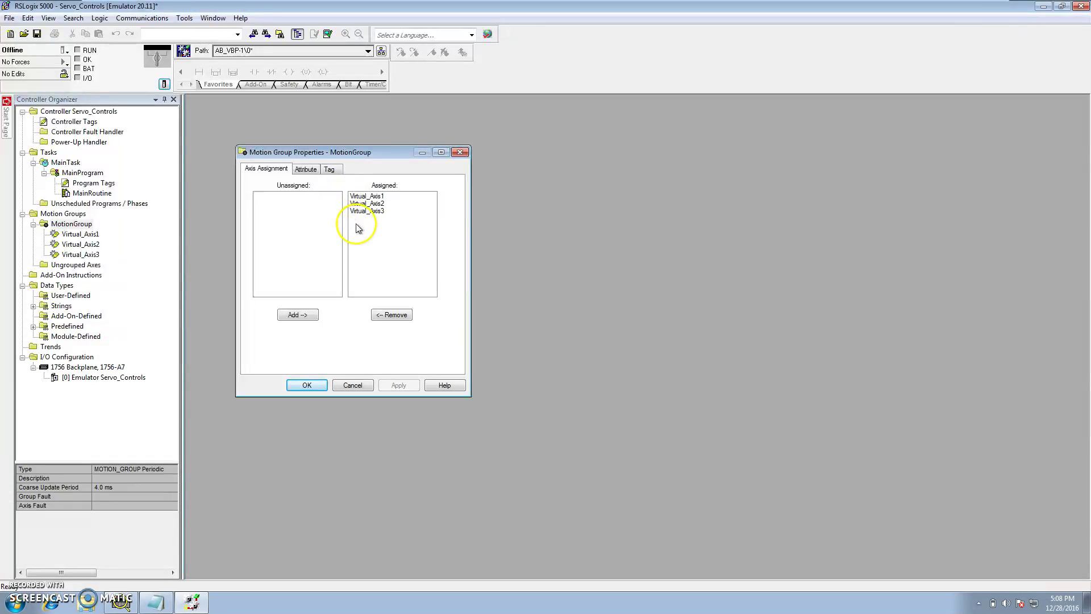
{"action": "left_click", "coordinate": [366, 196]}
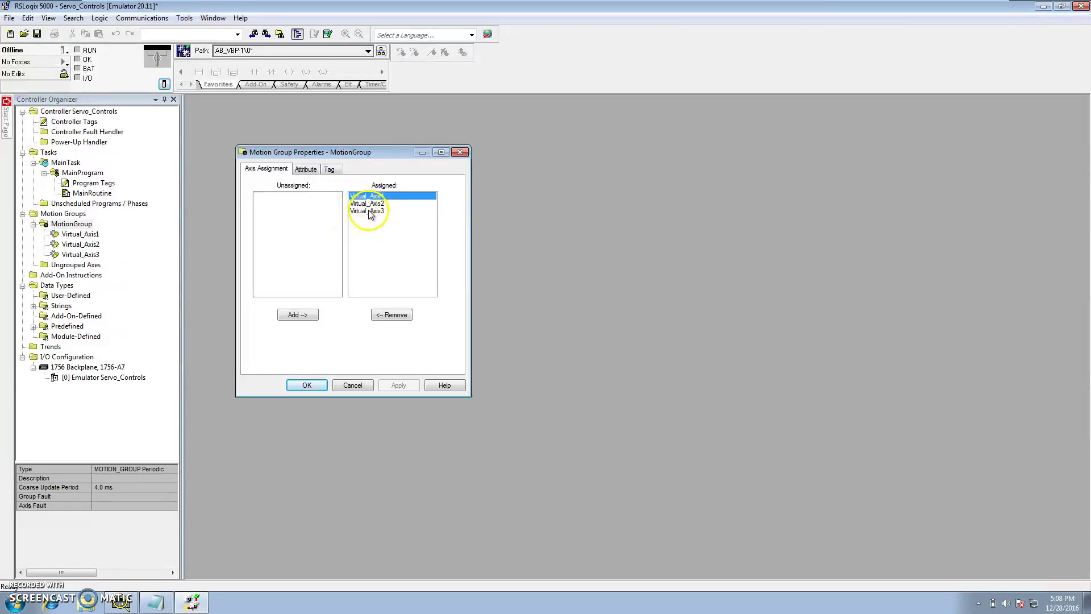
{"action": "left_click", "coordinate": [391, 315]}
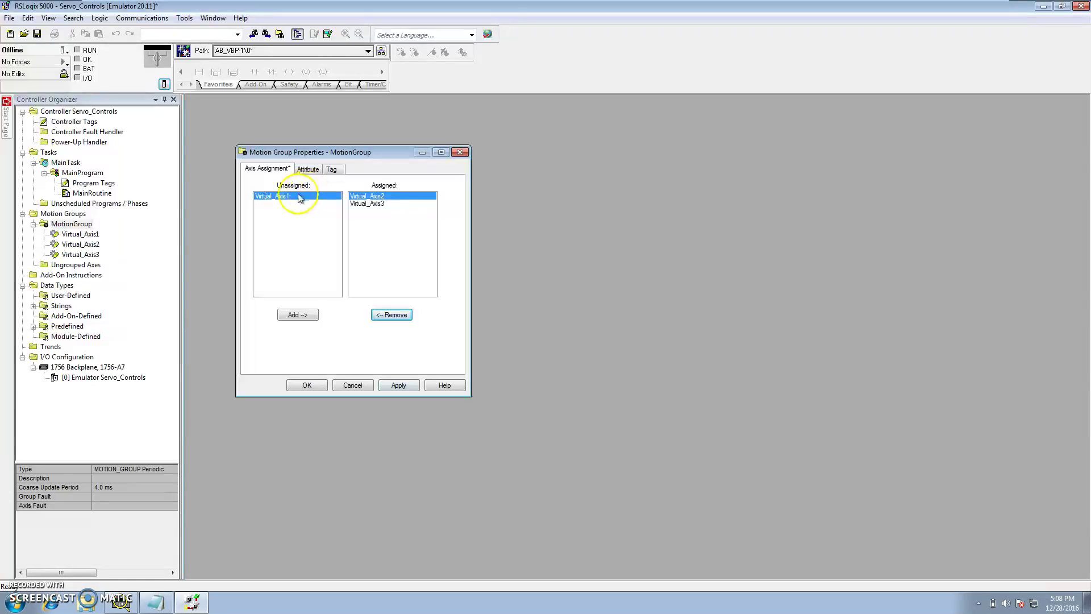
{"action": "left_click", "coordinate": [399, 385]}
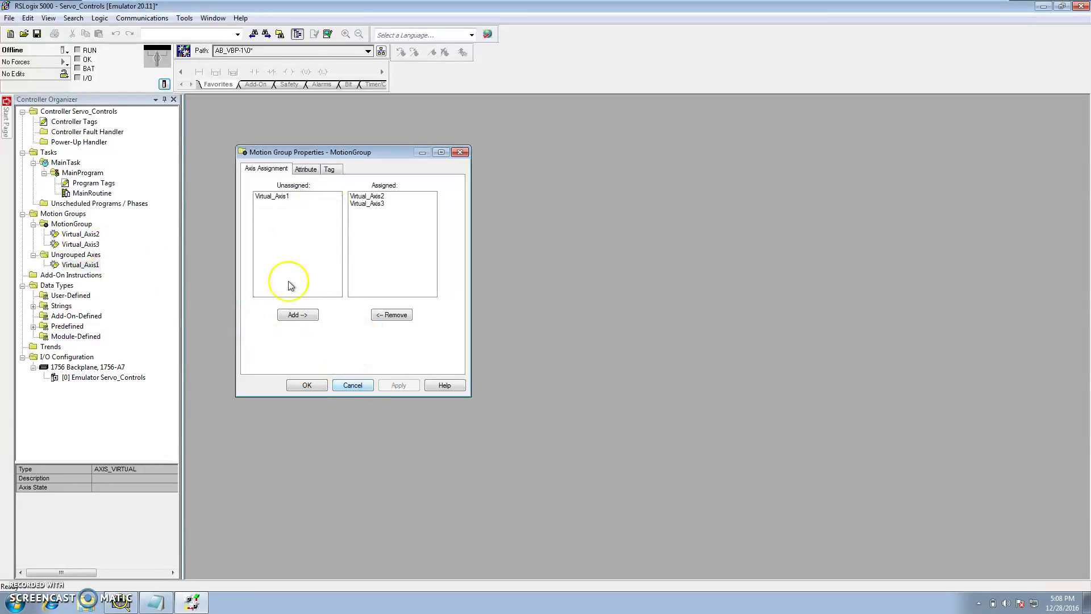
- Assign Virtual_Axis1 to MotionGroup and move it back to the unassigned axes
{"action": "left_click", "coordinate": [275, 199]}
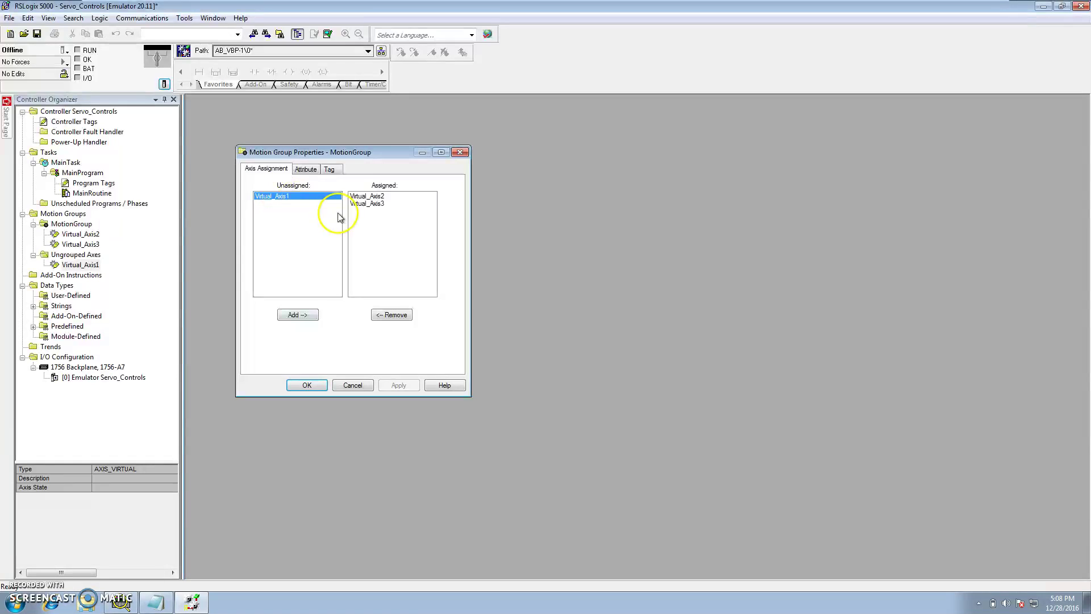
{"action": "left_click", "coordinate": [365, 197]}
{"action": "left_click", "coordinate": [364, 203]}
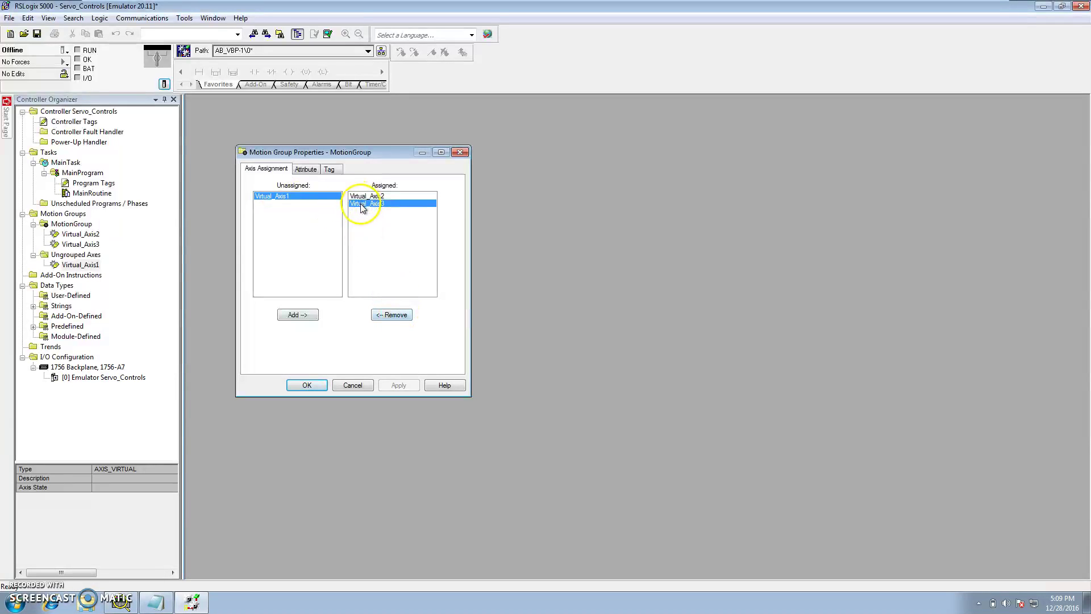
{"action": "left_click", "coordinate": [297, 315]}
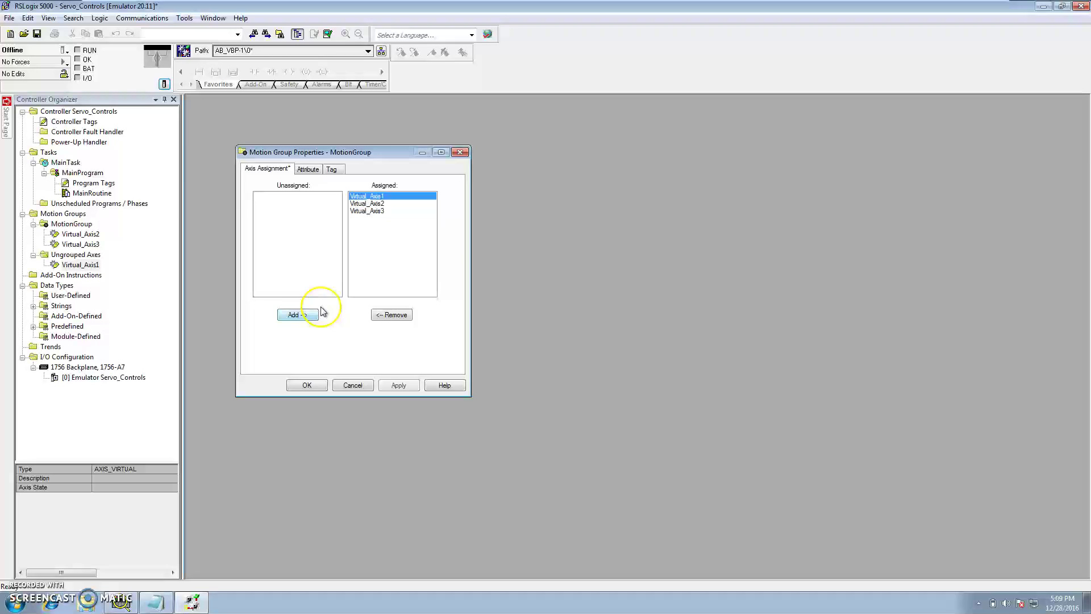
{"action": "left_click", "coordinate": [390, 313]}
- Remove Virtual_Axis3 and Virtual_Axis2 from MotionGroup's assigned axes and apply the change
{"action": "left_click", "coordinate": [385, 203]}
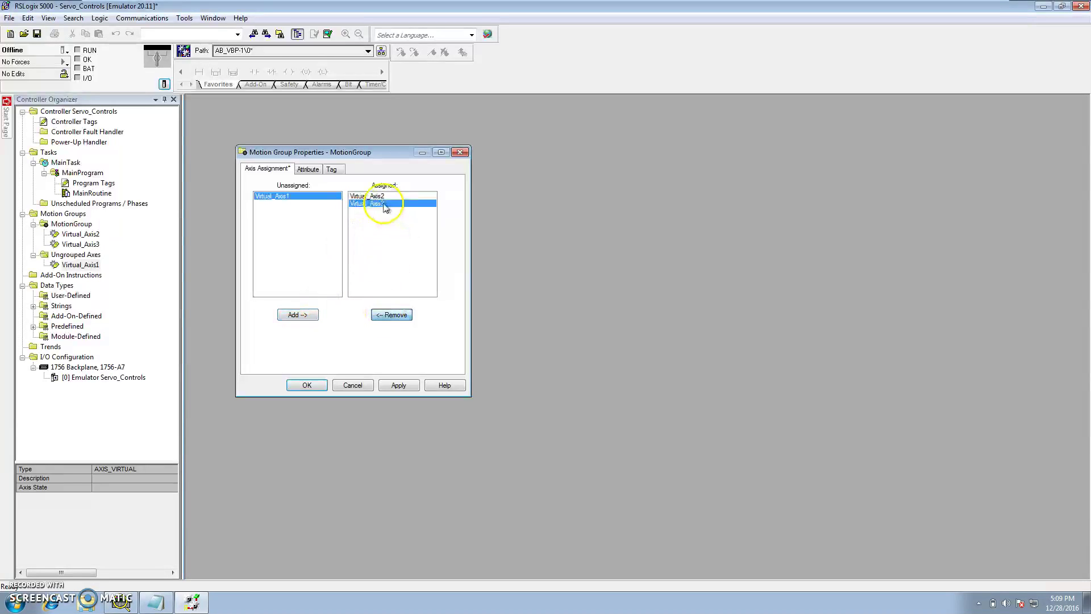
{"action": "left_click", "coordinate": [390, 314]}
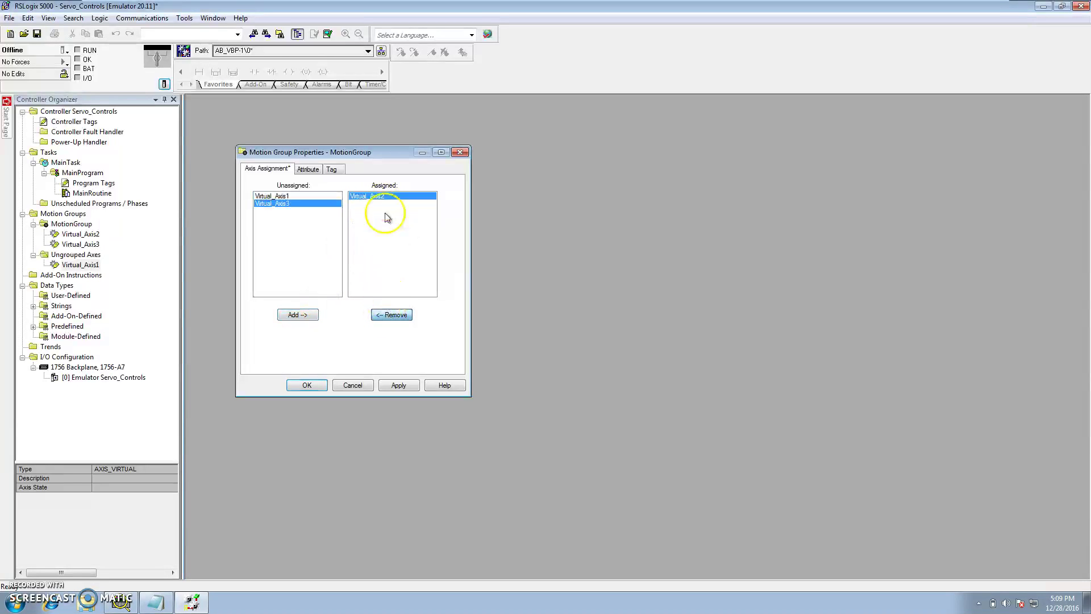
{"action": "left_click", "coordinate": [391, 314]}
{"action": "left_click", "coordinate": [398, 385]}
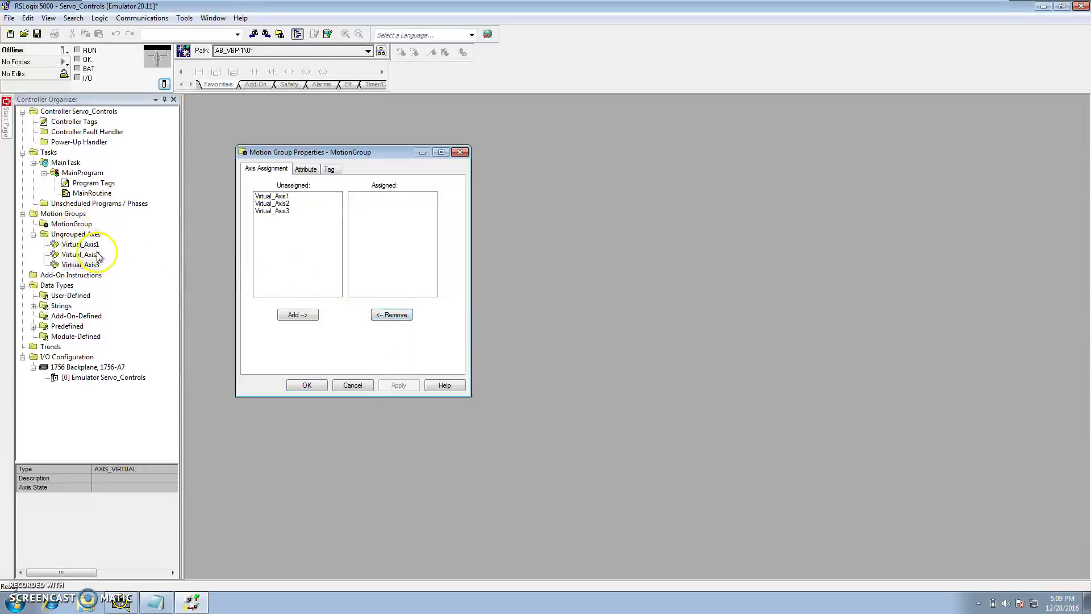
- Assign Virtual_Axis1, Virtual_Axis2 and Virtual_Axis3 to MotionGroup, apply the change and close the properties
{"action": "left_click", "coordinate": [275, 196]}
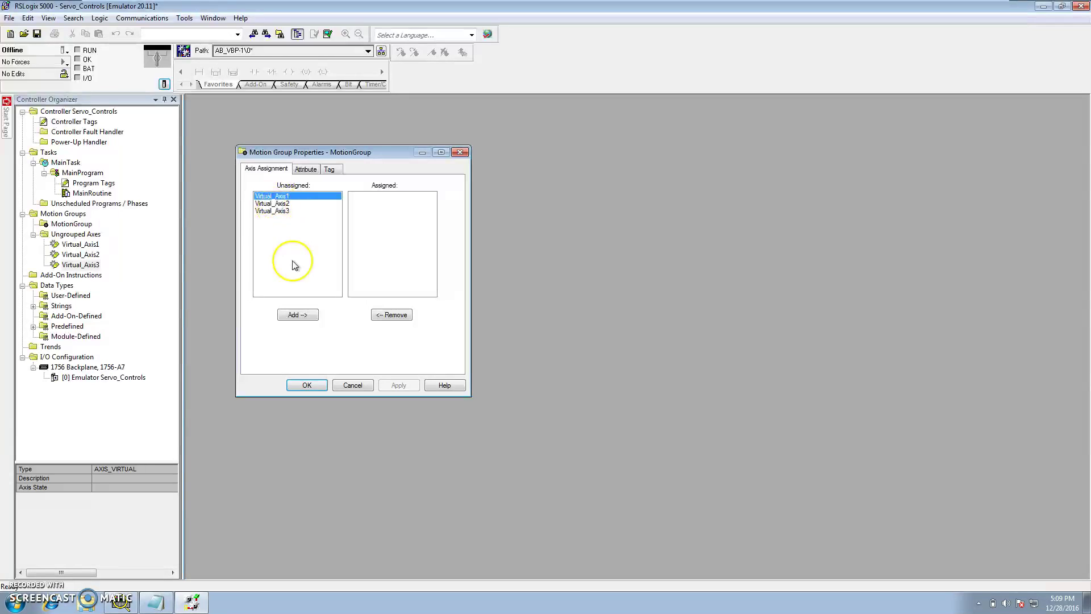
{"action": "left_click", "coordinate": [298, 315]}
{"action": "left_click", "coordinate": [293, 316]}
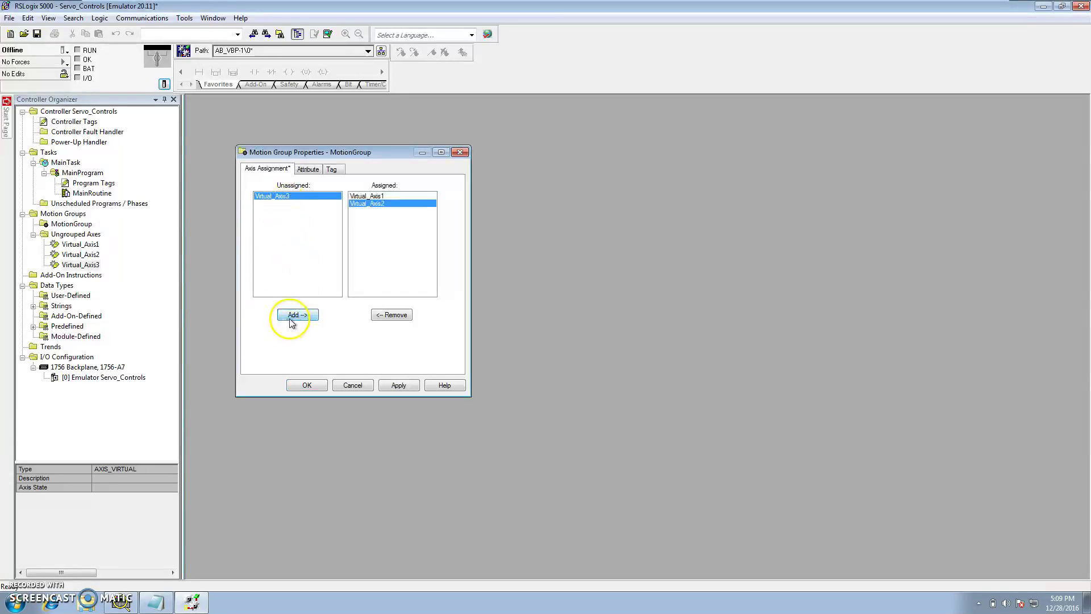
{"action": "left_click", "coordinate": [292, 315]}
{"action": "left_click", "coordinate": [399, 386]}
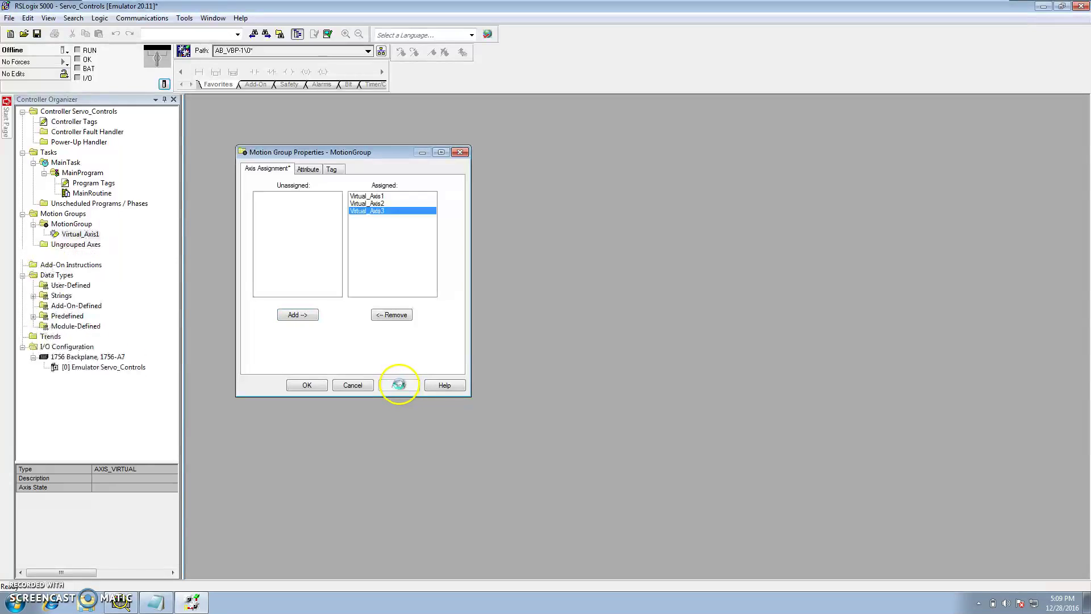
{"action": "left_click", "coordinate": [307, 385]}
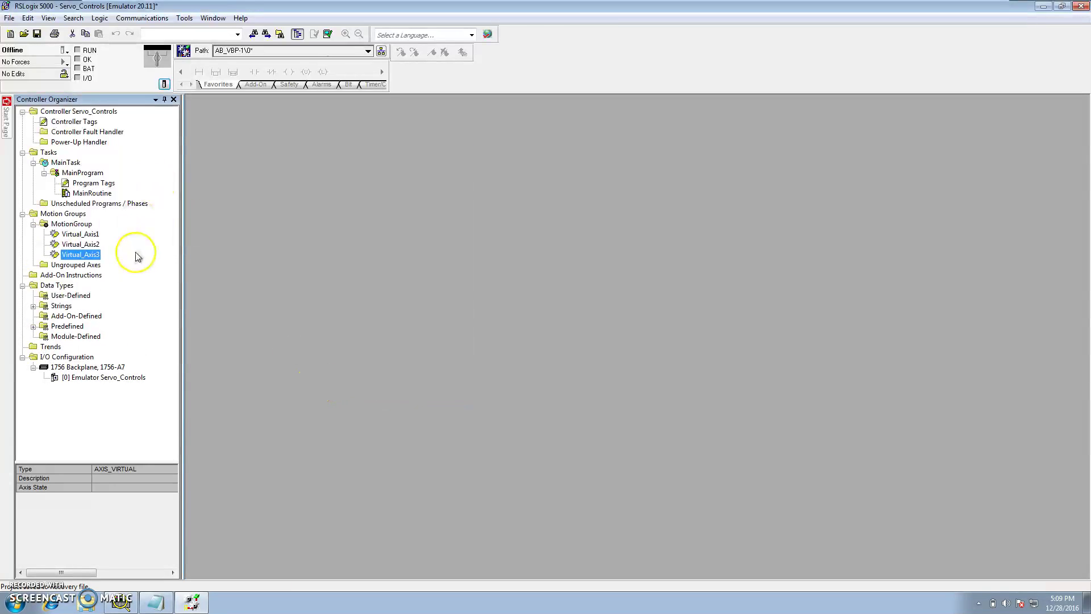
- Check the Coarse Update Period in MotionGroup's attribute properties and close them
{"action": "left_click", "coordinate": [77, 224]}
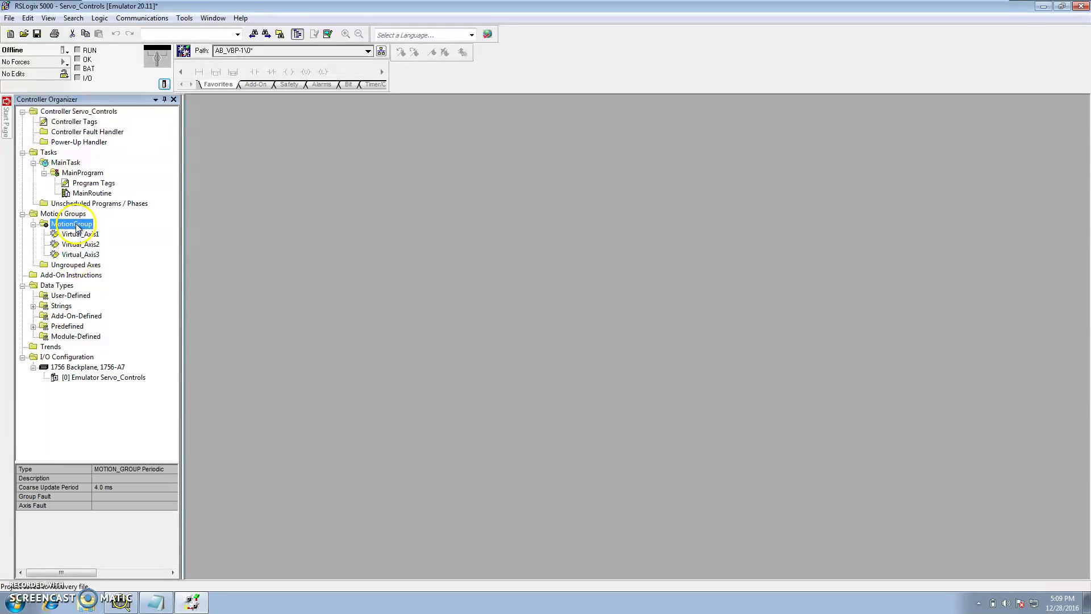
{"action": "right_click", "coordinate": [77, 225]}
{"action": "left_click", "coordinate": [108, 404]}
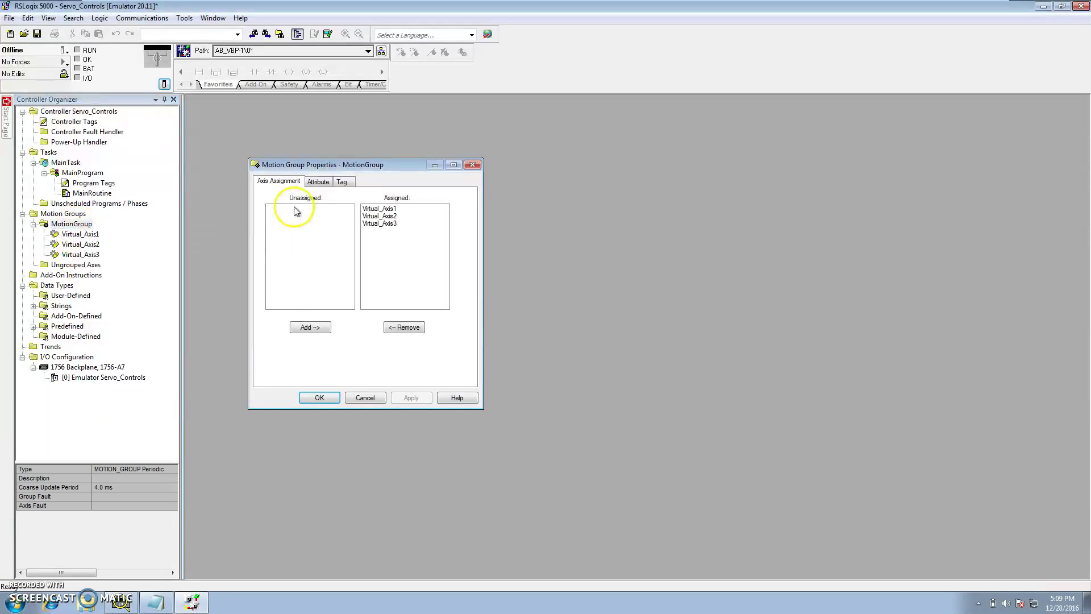
{"action": "left_click", "coordinate": [317, 182]}
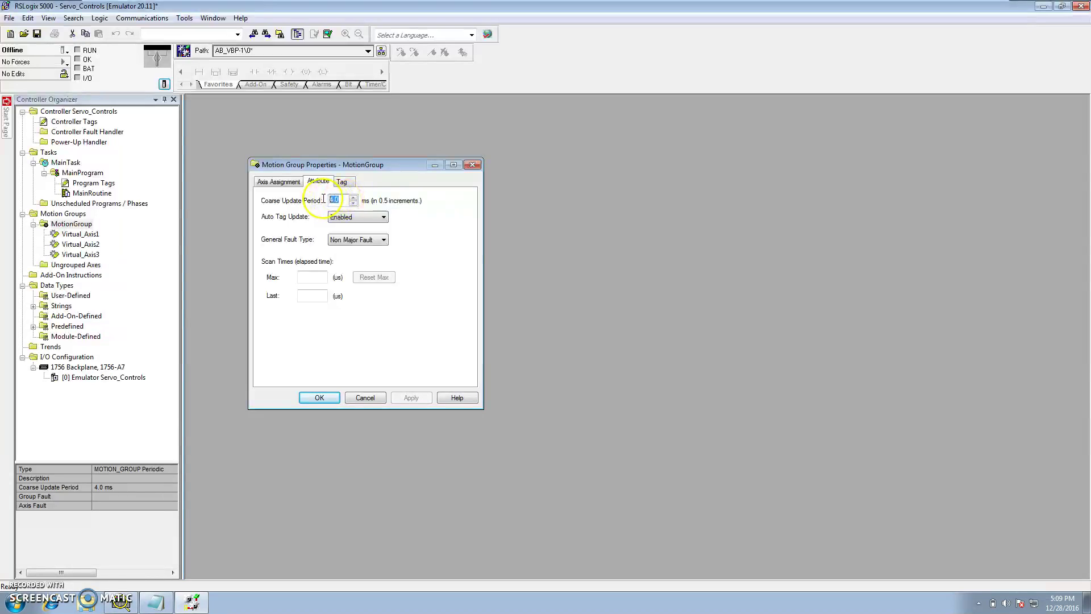
{"action": "left_click", "coordinate": [319, 397]}
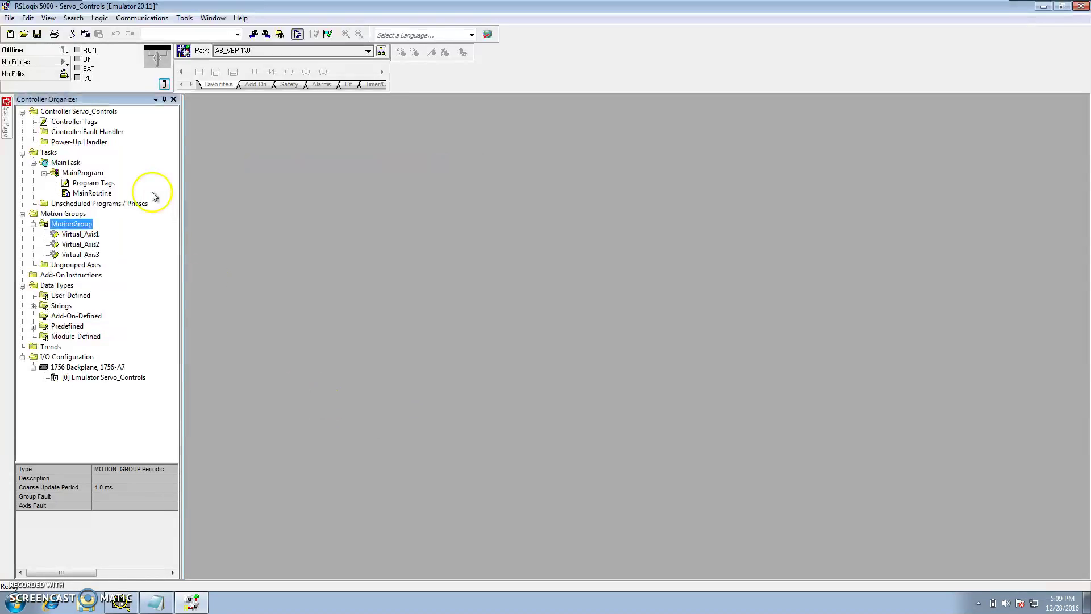
- Check the task type and period in MainTask's configuration properties and close them without changes
{"action": "left_click", "coordinate": [62, 164]}
{"action": "right_click", "coordinate": [64, 164]}
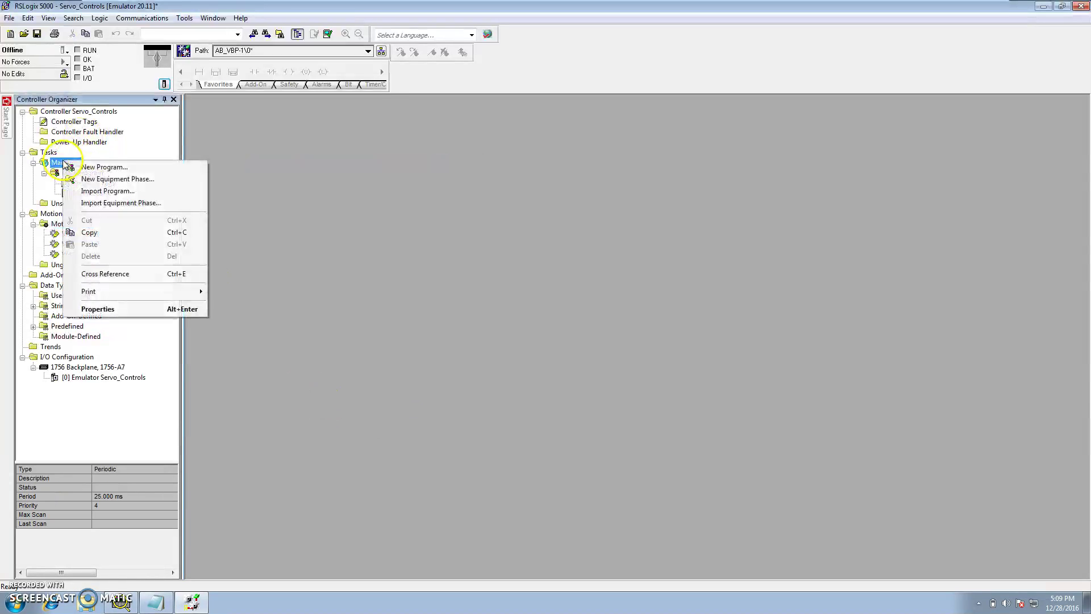
{"action": "left_click", "coordinate": [99, 308]}
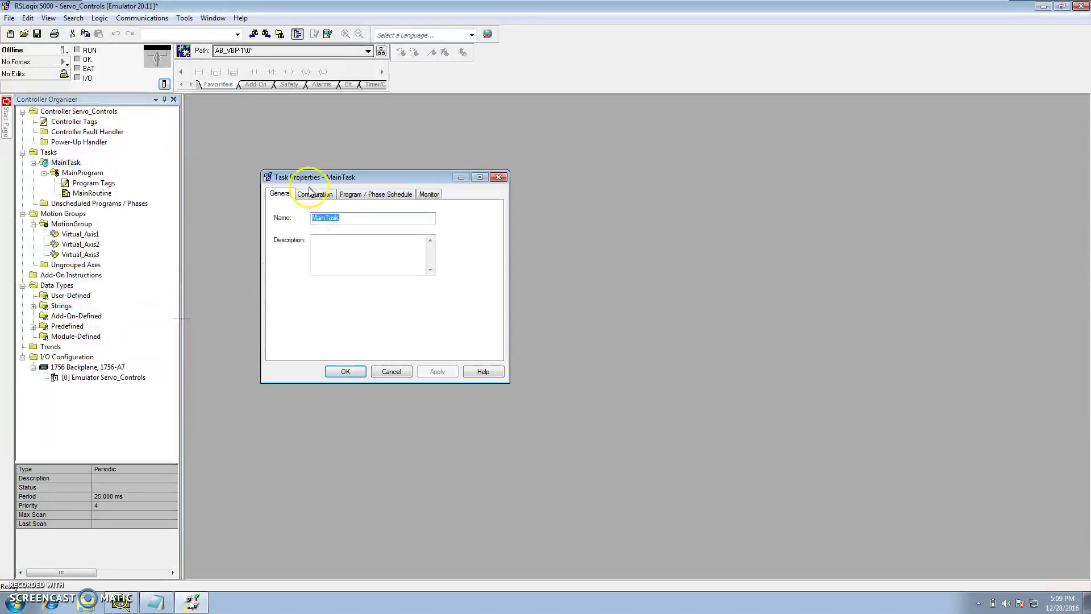
{"action": "left_click", "coordinate": [312, 194]}
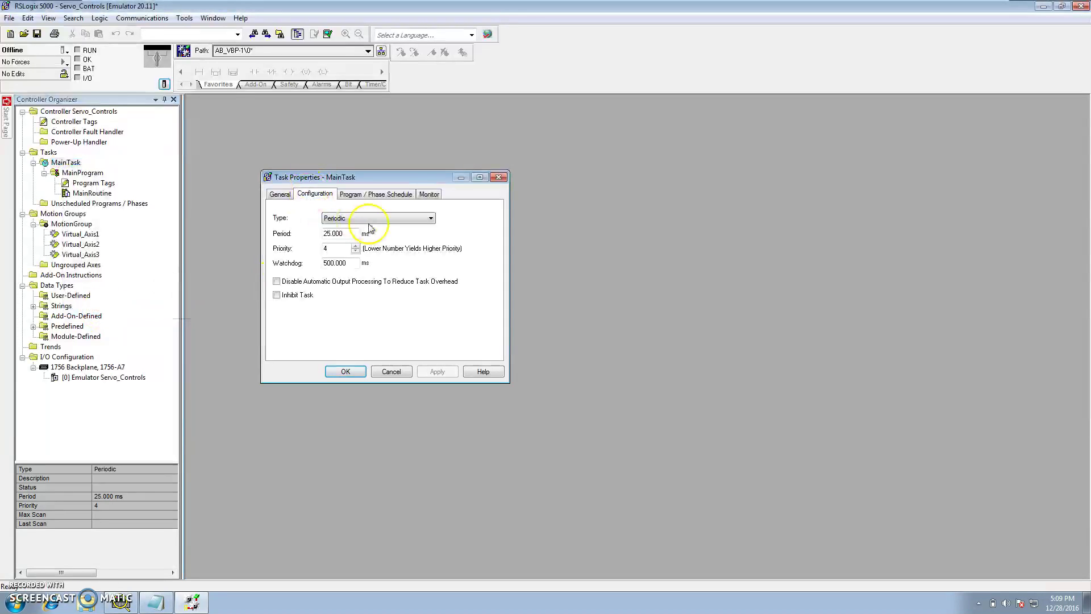
{"action": "double_click", "coordinate": [333, 234]}
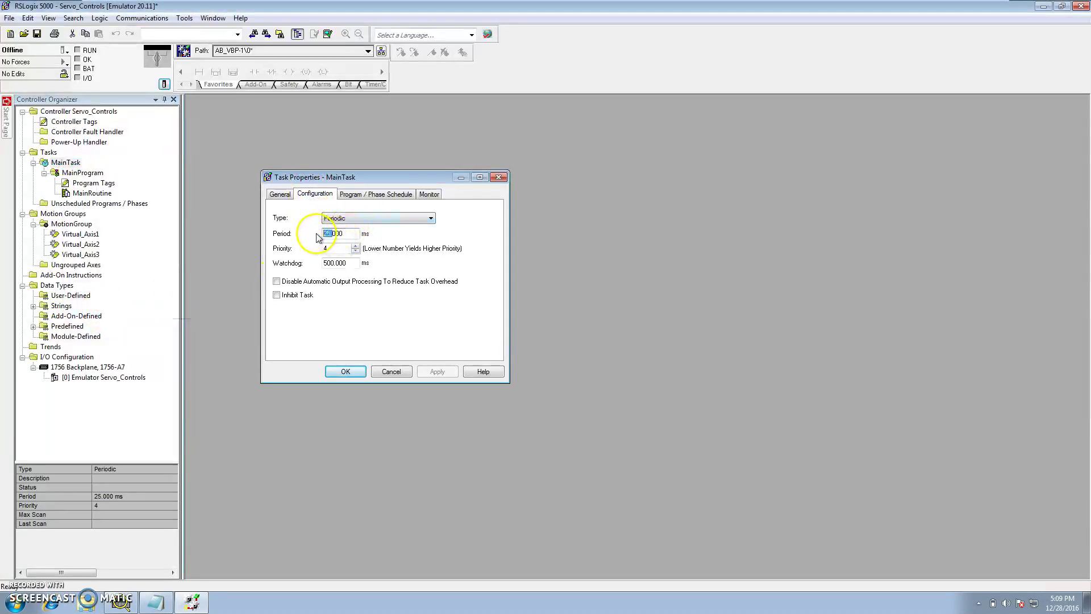
{"action": "left_click", "coordinate": [389, 373]}
- Review the controller's time synchronization setting and System Overhead Time Slice, and close its properties without changes
{"action": "left_click", "coordinate": [164, 85]}
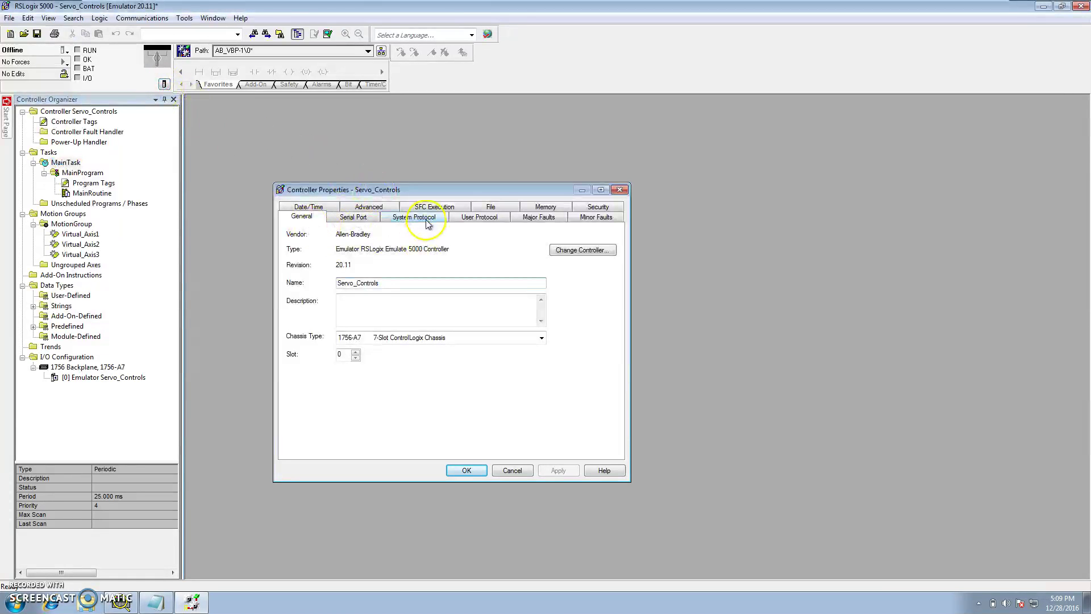
{"action": "left_click", "coordinate": [334, 208]}
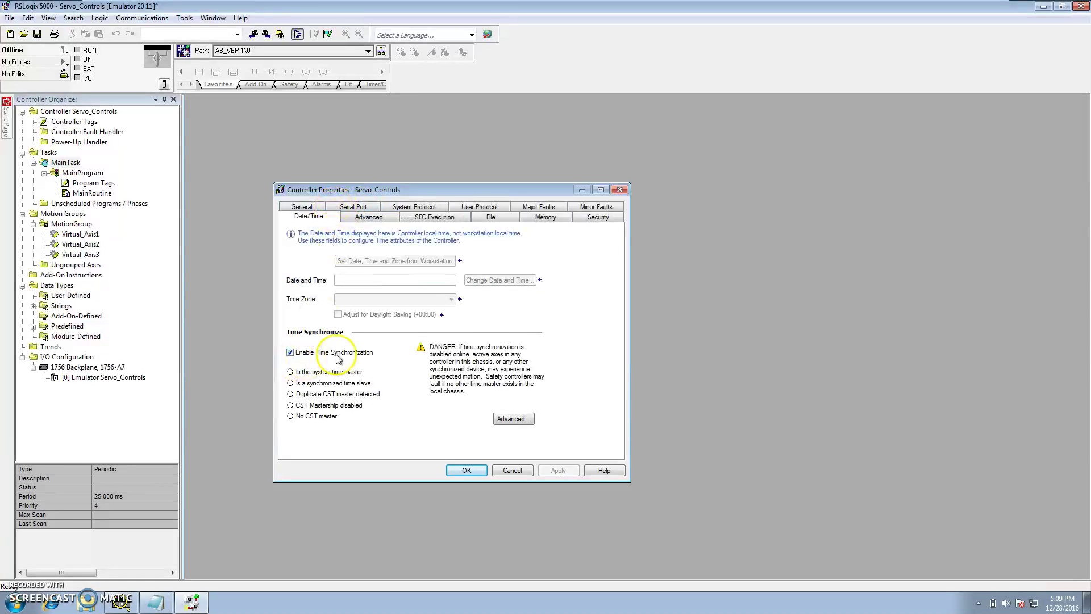
{"action": "left_click", "coordinate": [375, 219]}
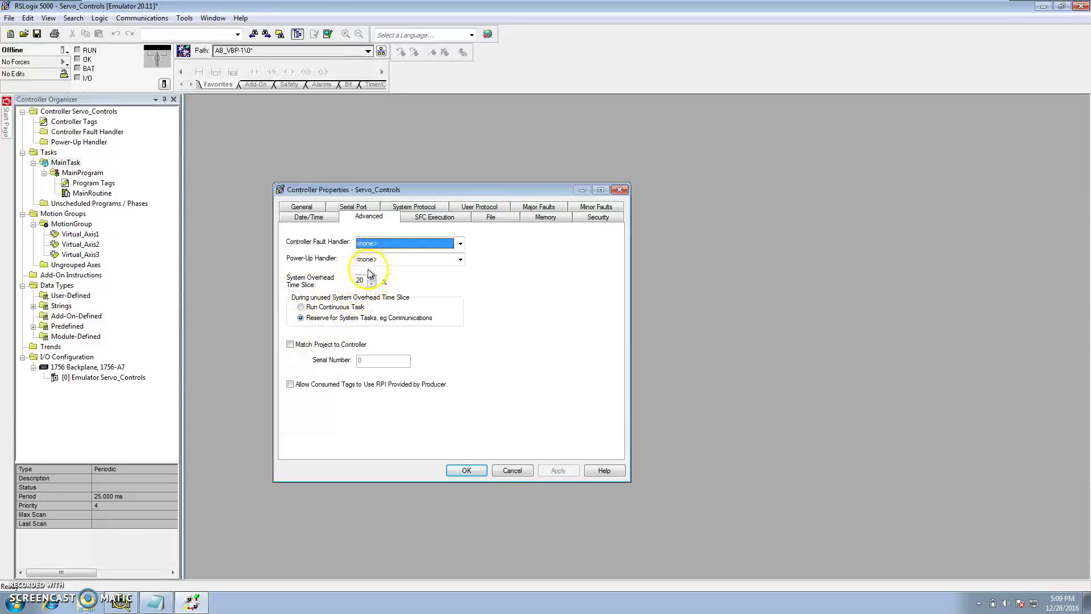
{"action": "left_click_drag", "start_coordinate": [365, 282], "coordinate": [341, 284]}
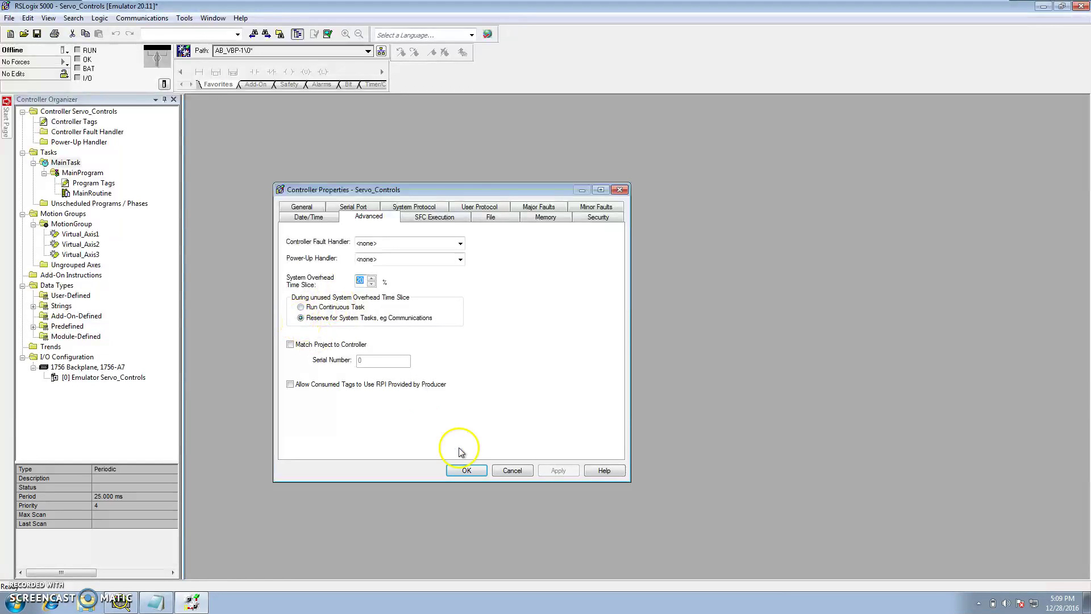
{"action": "left_click", "coordinate": [494, 469]}
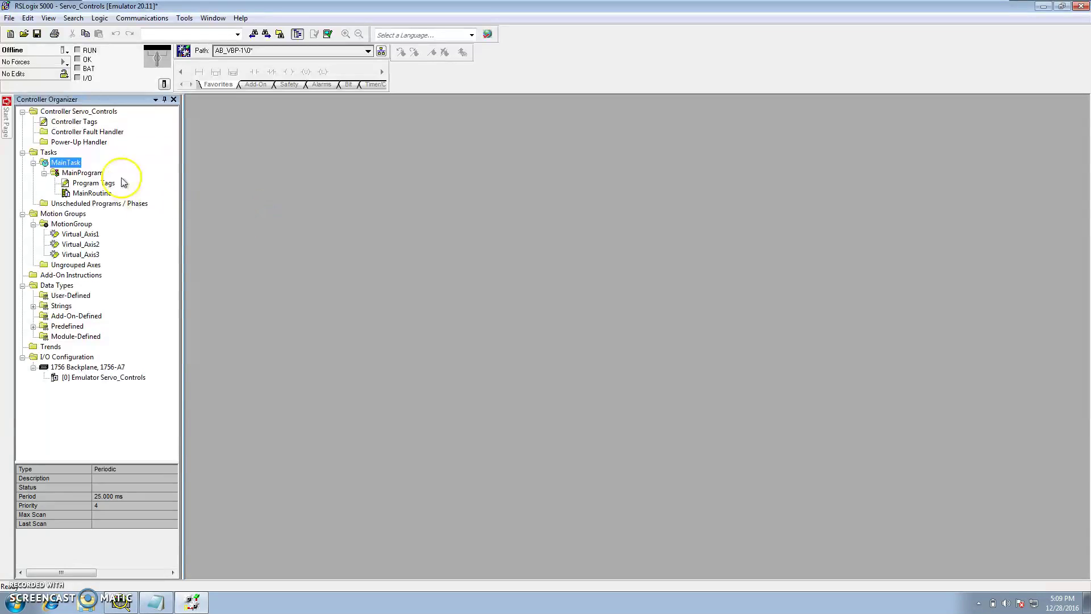
- Download the project to the slot 00 emulator on AB_VBP-1, return the controller to Remote Run and dismiss the error log
{"action": "left_click", "coordinate": [140, 18]}
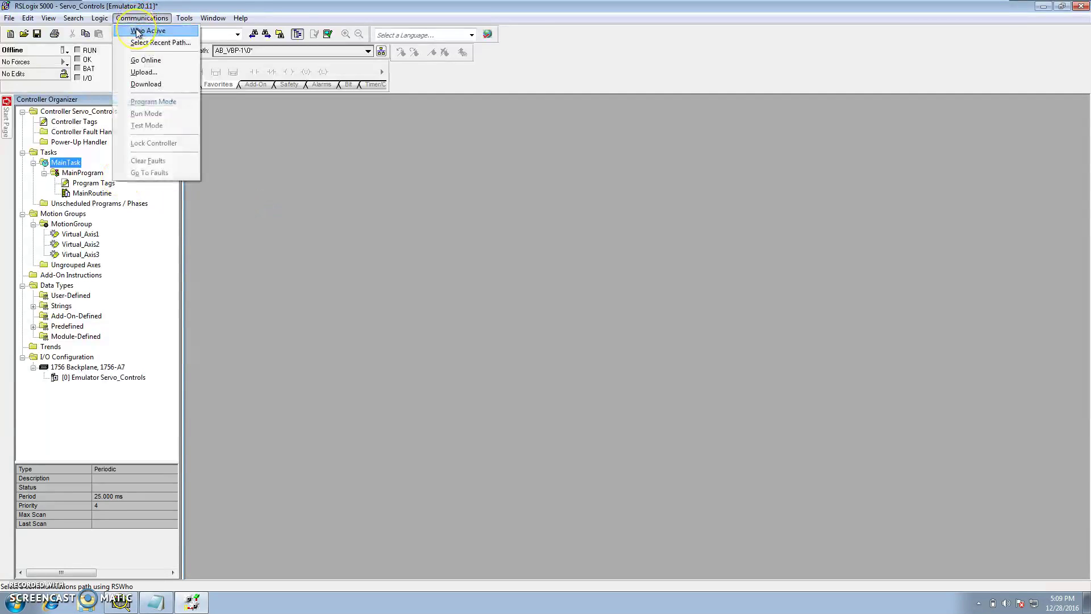
{"action": "left_click", "coordinate": [137, 33]}
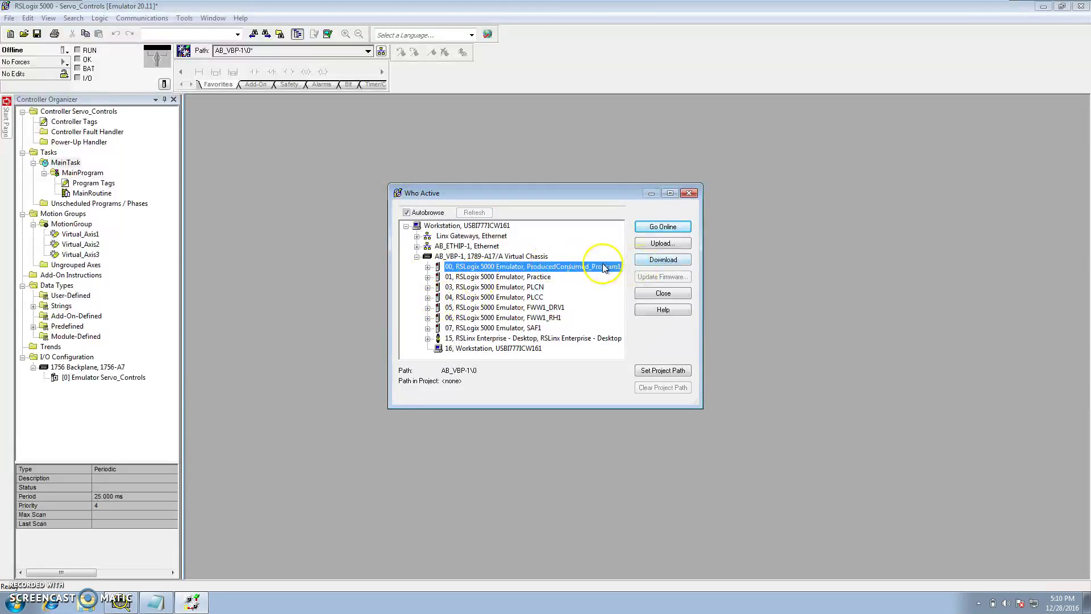
{"action": "left_click", "coordinate": [660, 260]}
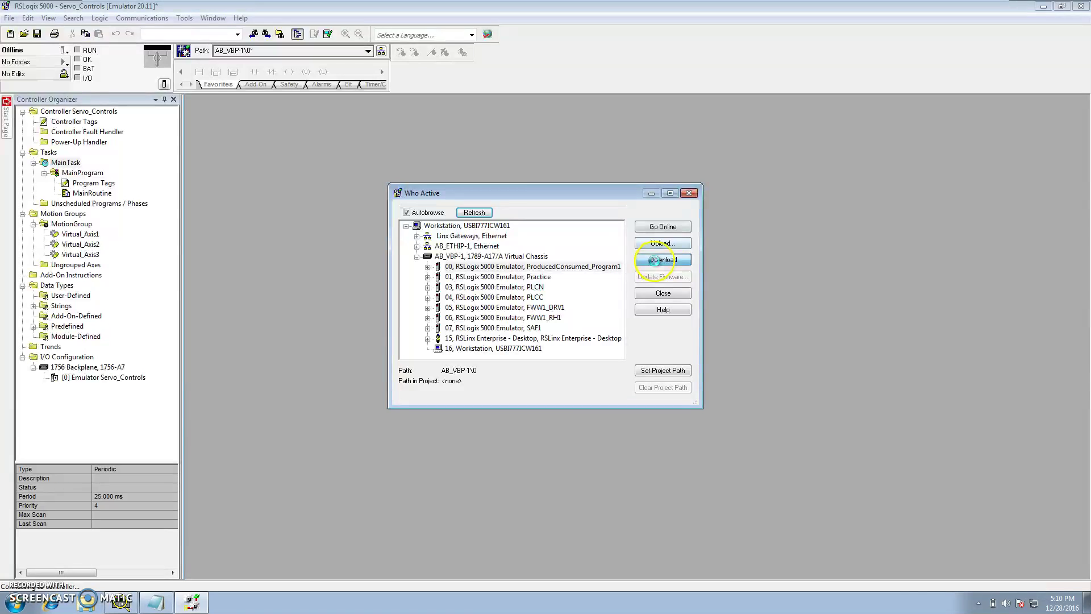
{"action": "left_click", "coordinate": [477, 414]}
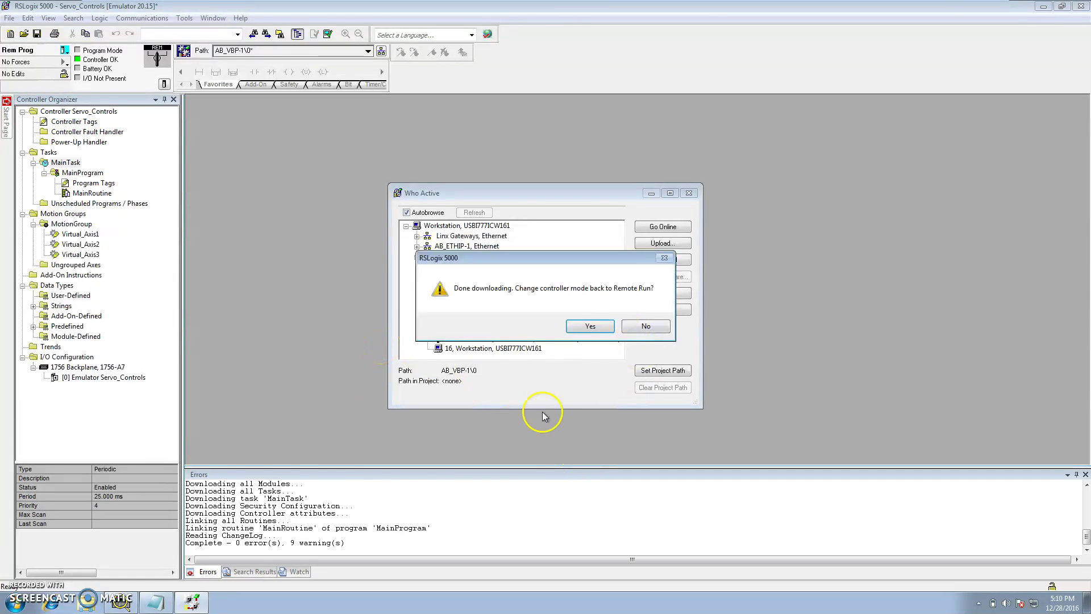
{"action": "left_click", "coordinate": [578, 328]}
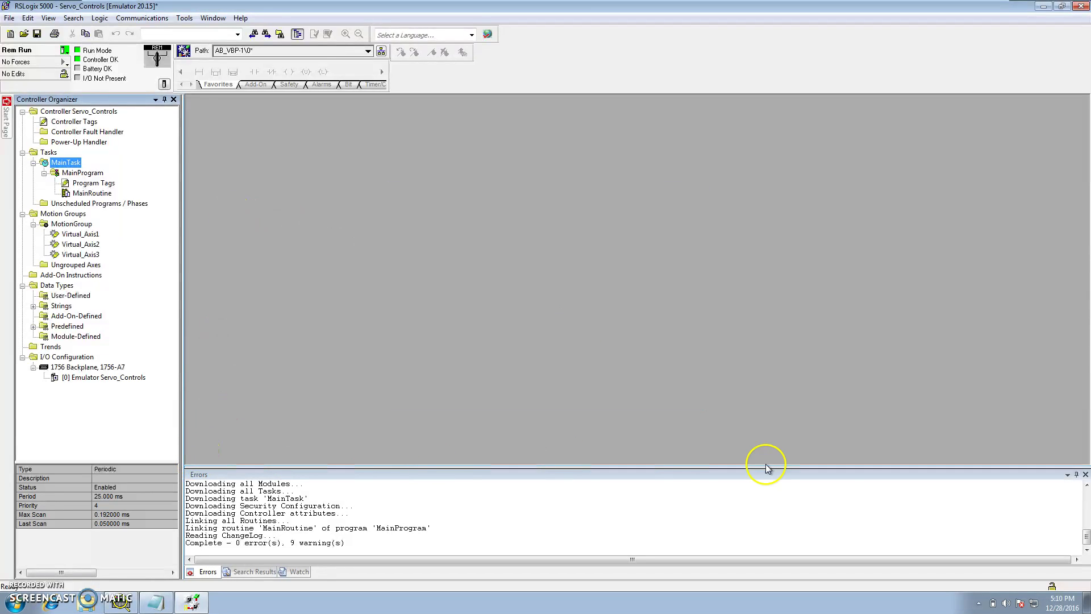
{"action": "left_click", "coordinate": [1084, 472]}
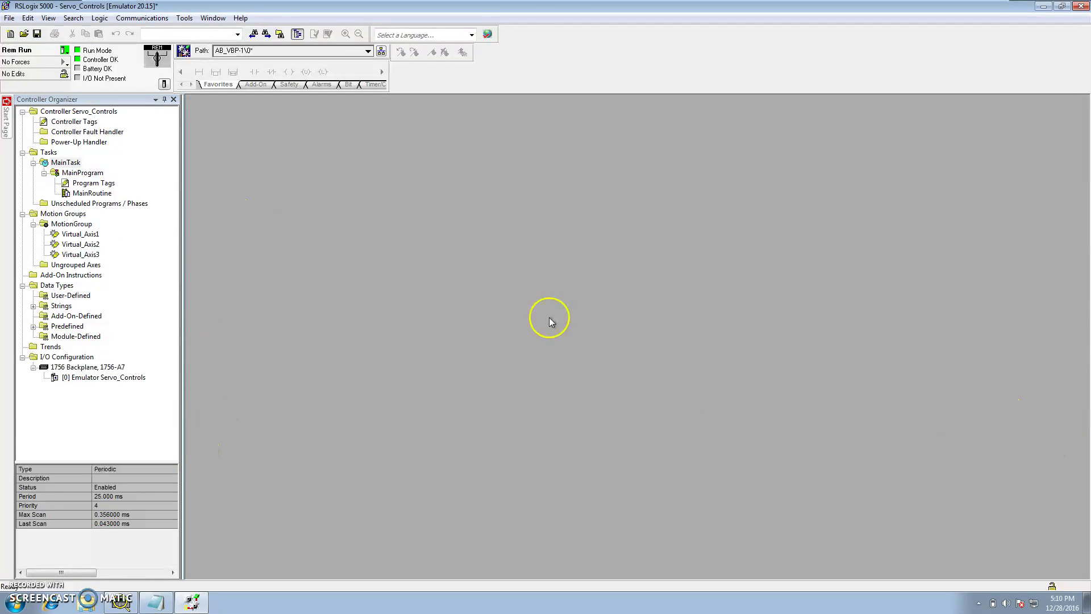
- Check the axis state of Virtual_Axis1, Virtual_Axis2 and Virtual_Axis3
{"action": "left_click", "coordinate": [78, 235]}
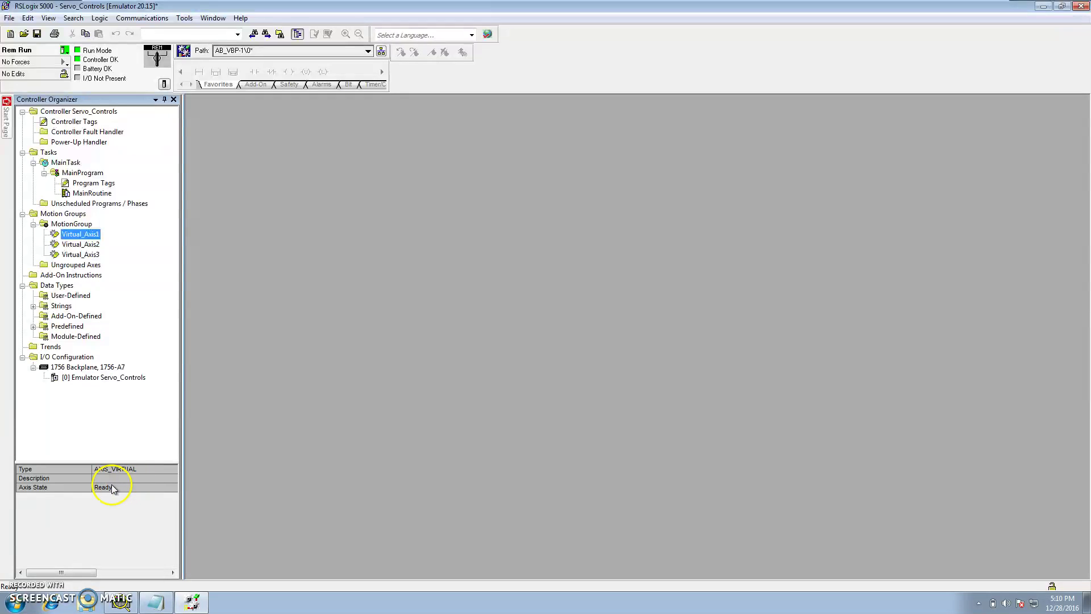
{"action": "left_click", "coordinate": [81, 244]}
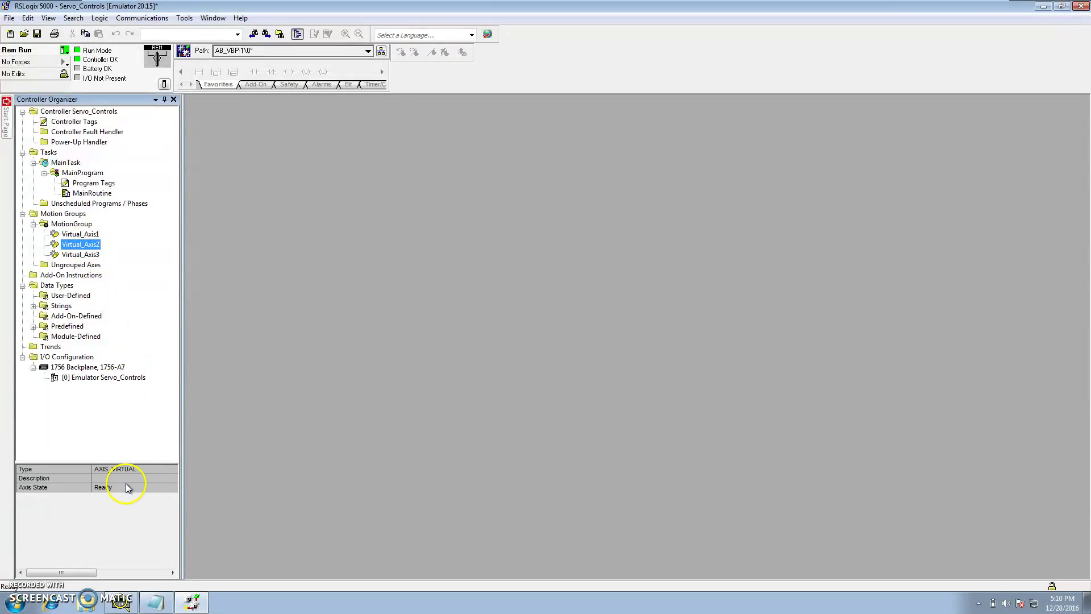
{"action": "left_click", "coordinate": [82, 255]}
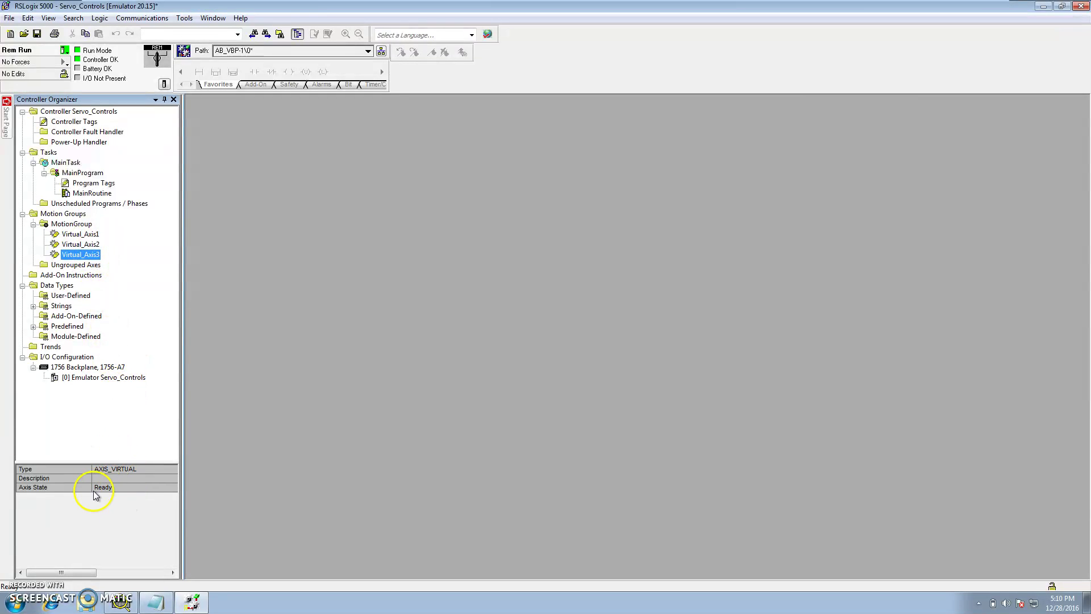
- Check MainProgram's assigned main and fault routines in its configuration properties and close them without changes
{"action": "left_click", "coordinate": [83, 195]}
{"action": "left_click", "coordinate": [79, 173]}
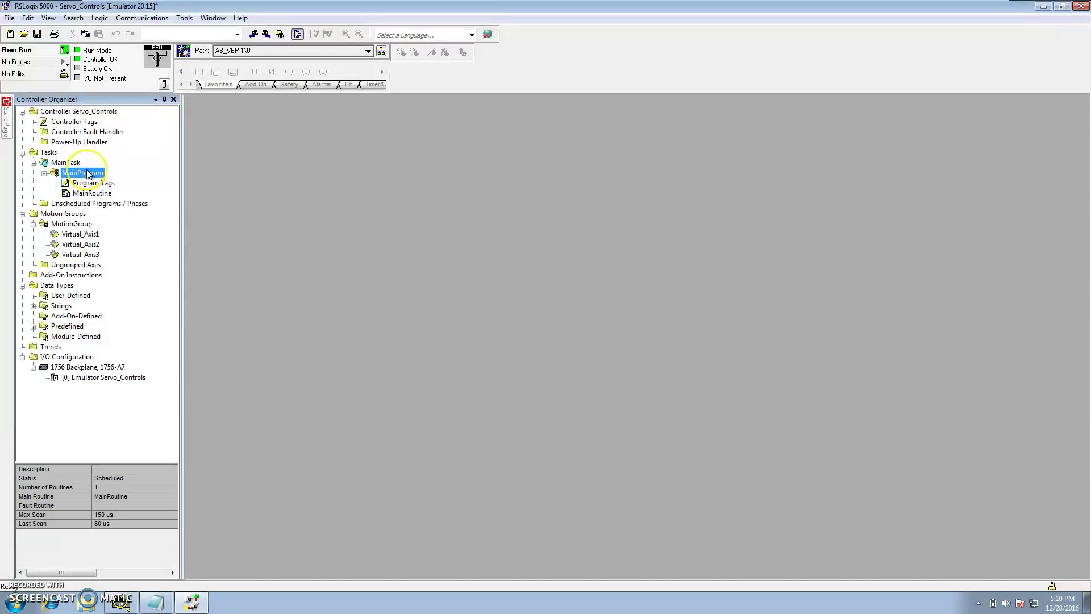
{"action": "right_click", "coordinate": [87, 174]}
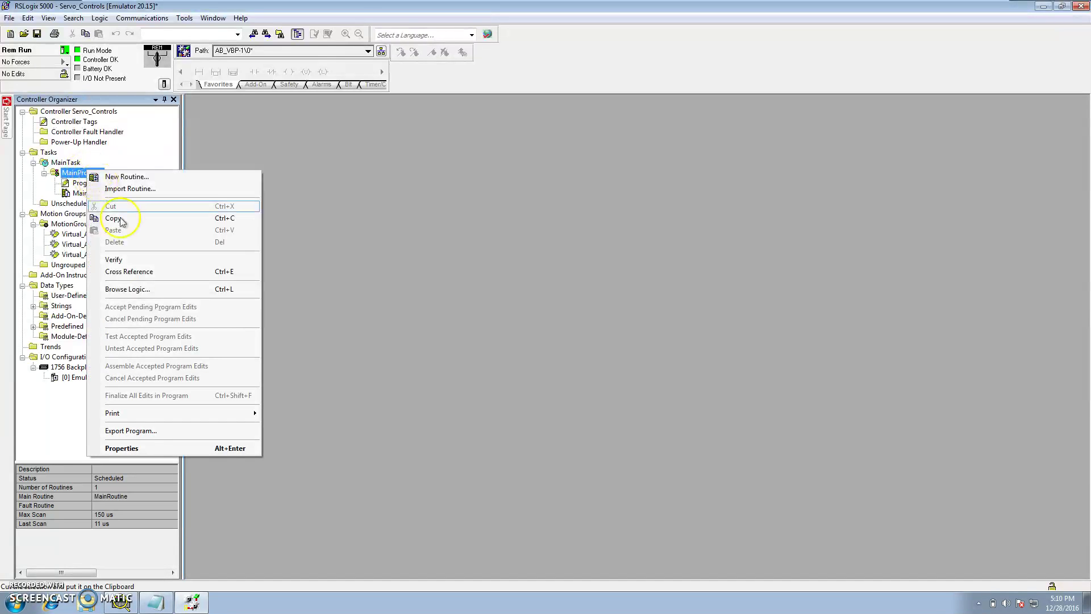
{"action": "left_click", "coordinate": [151, 448]}
{"action": "left_click", "coordinate": [339, 220]}
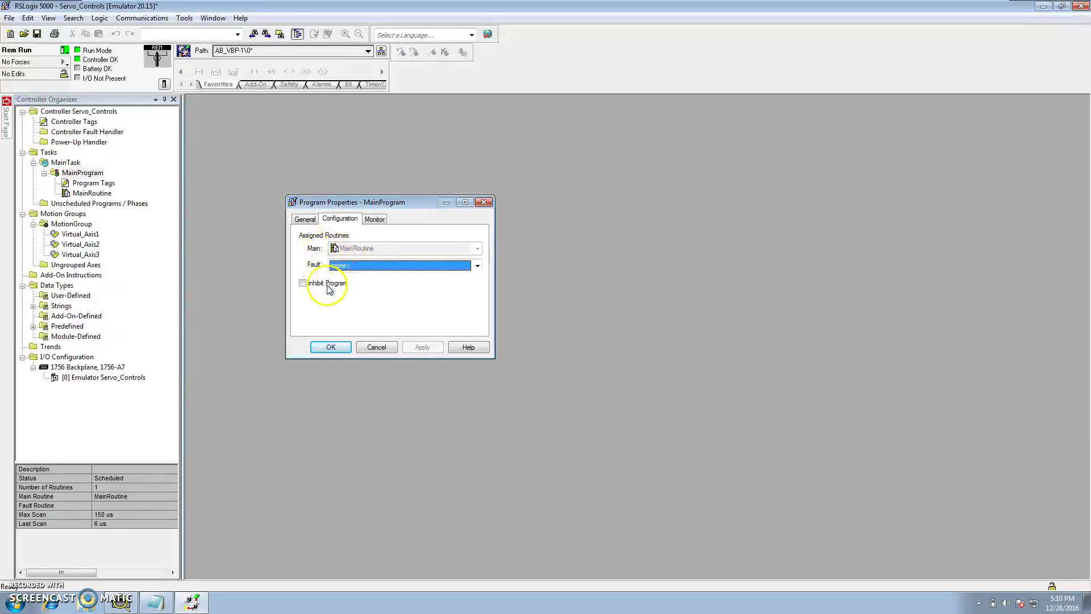
{"action": "left_click", "coordinate": [332, 346]}
- Create a Ladder Diagram routine named ServoControls in MainProgram
{"action": "left_click", "coordinate": [92, 193]}
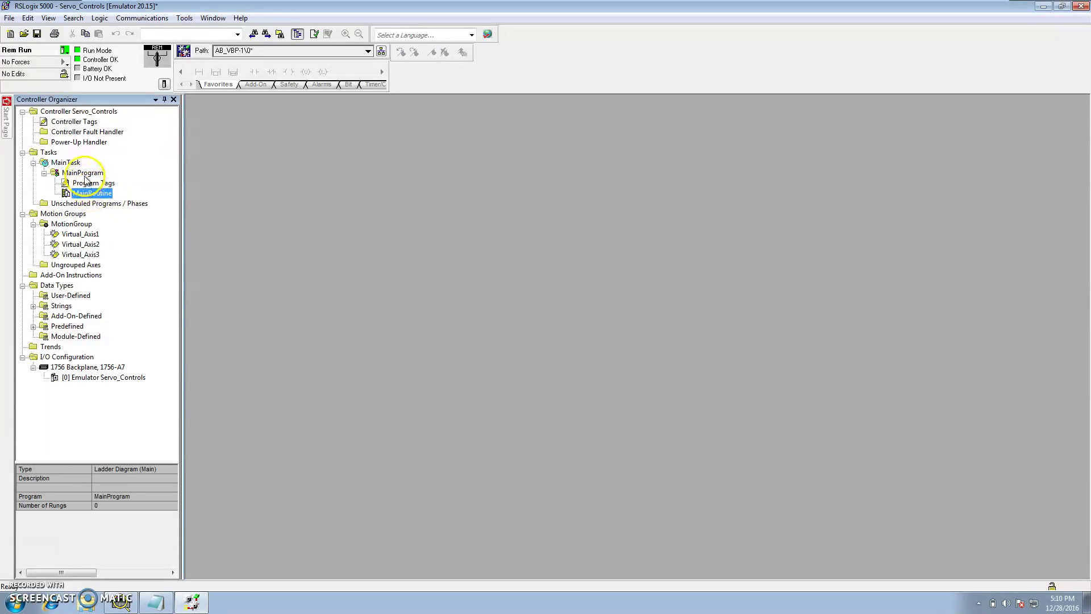
{"action": "left_click", "coordinate": [84, 174]}
{"action": "right_click", "coordinate": [83, 176]}
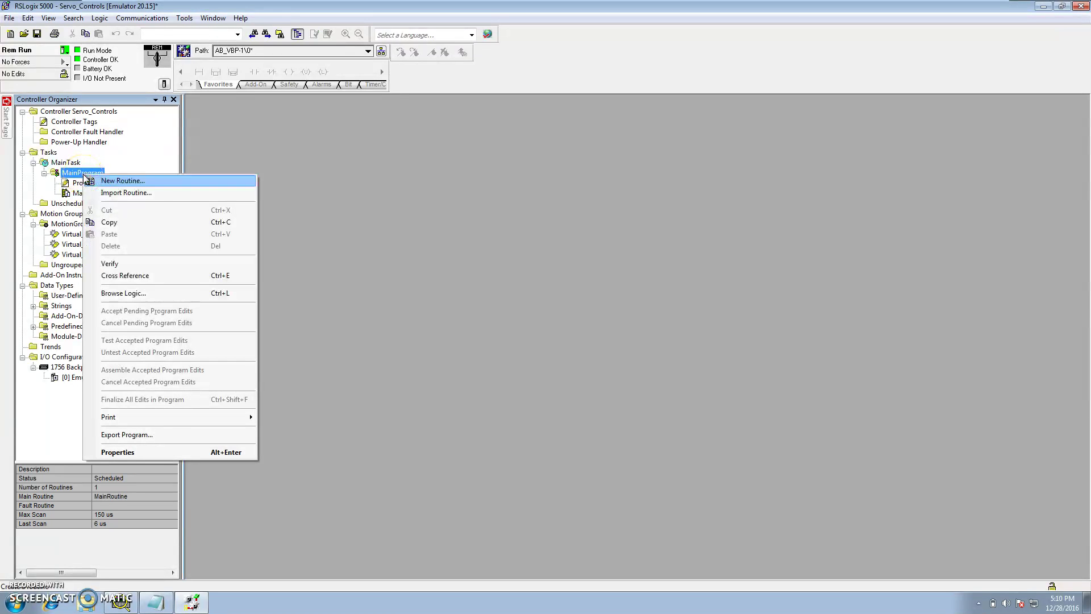
{"action": "left_click", "coordinate": [99, 182]}
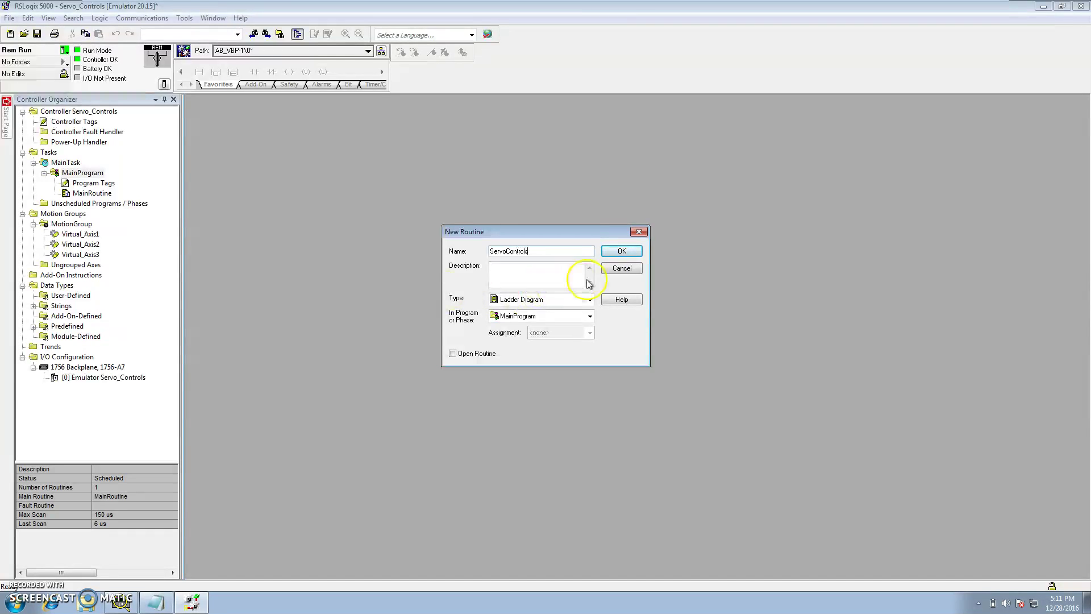
{"action": "left_click", "coordinate": [621, 252]}
- Open MainRoutine and add a JSR instruction on rung 0 that jumps to the ServoControls routine
{"action": "double_click", "coordinate": [88, 193]}
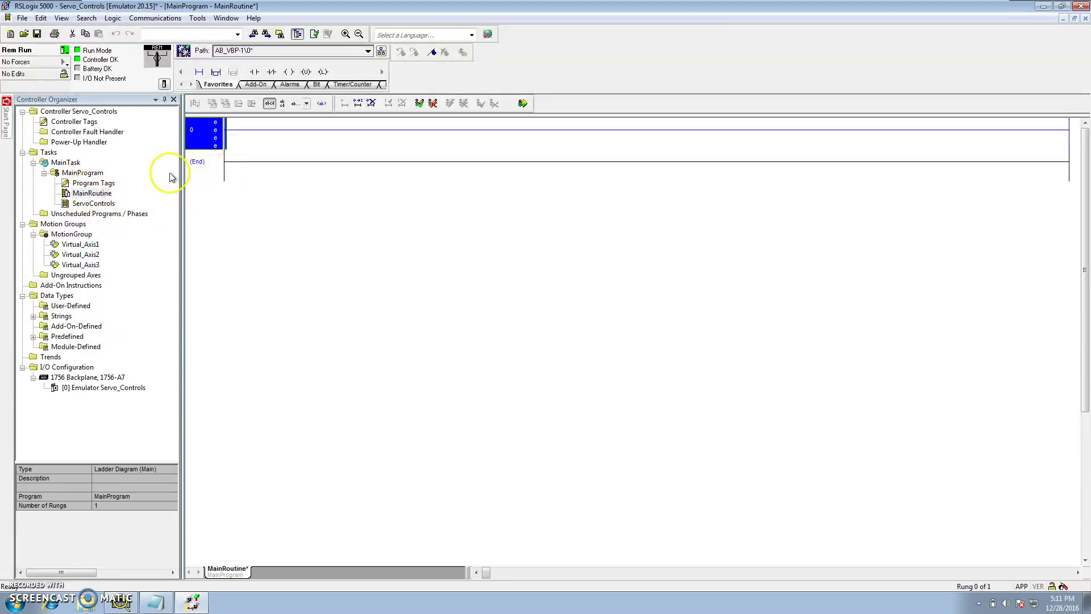
{"action": "double_click", "coordinate": [208, 140]}
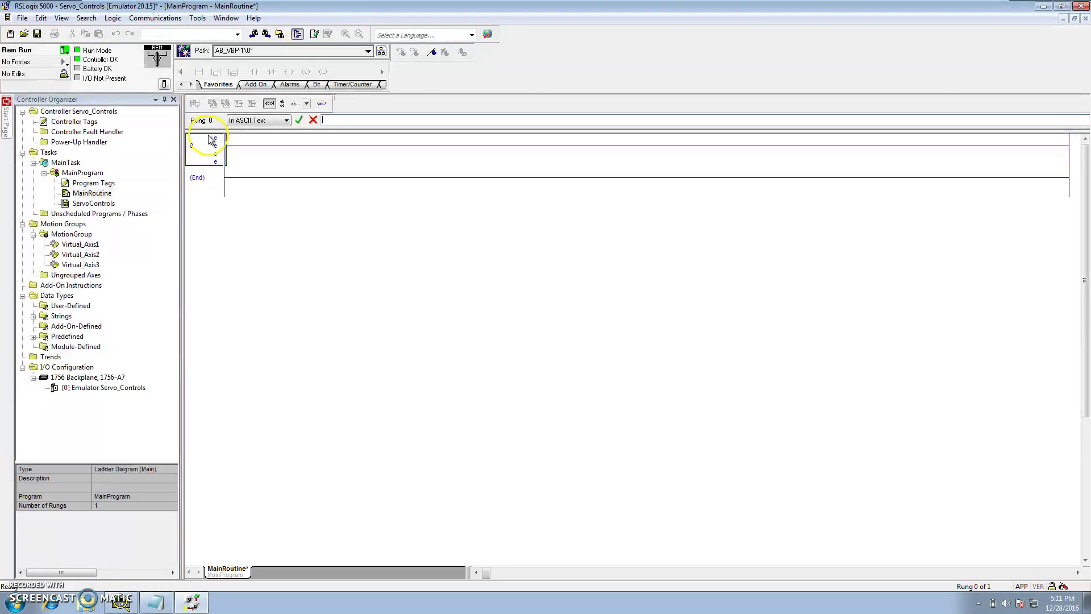
{"action": "type", "text": "jsr"}
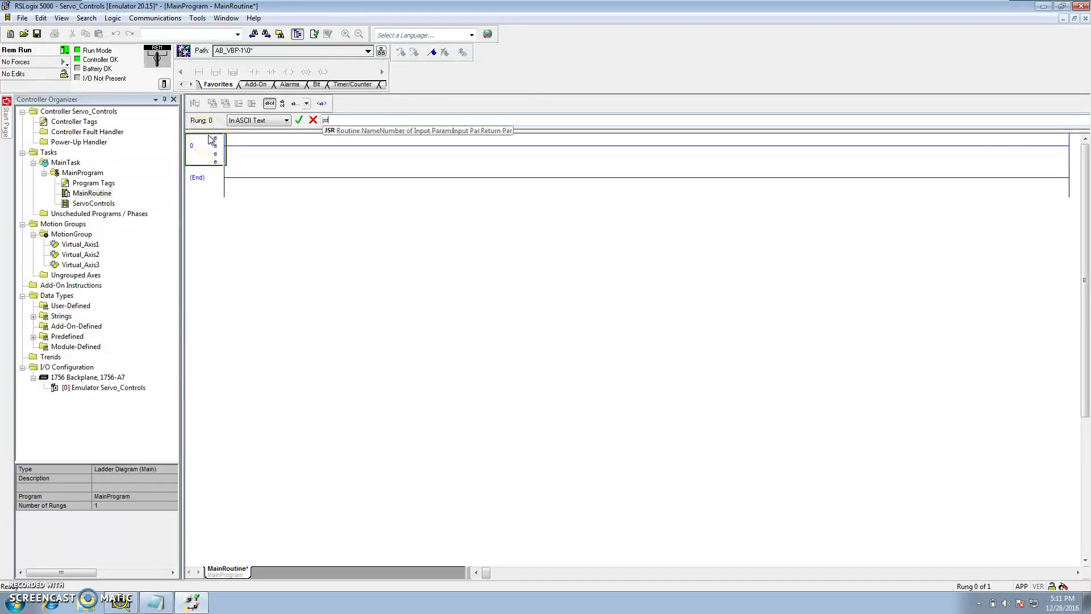
{"action": "key", "text": "Return"}
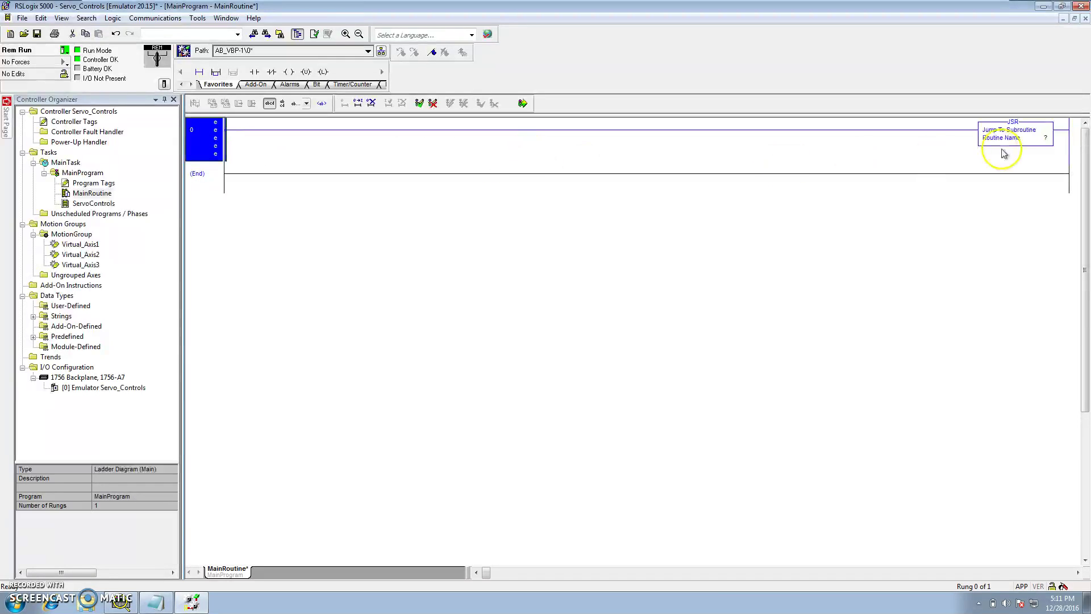
{"action": "double_click", "coordinate": [1044, 138]}
{"action": "left_click", "coordinate": [1055, 141]}
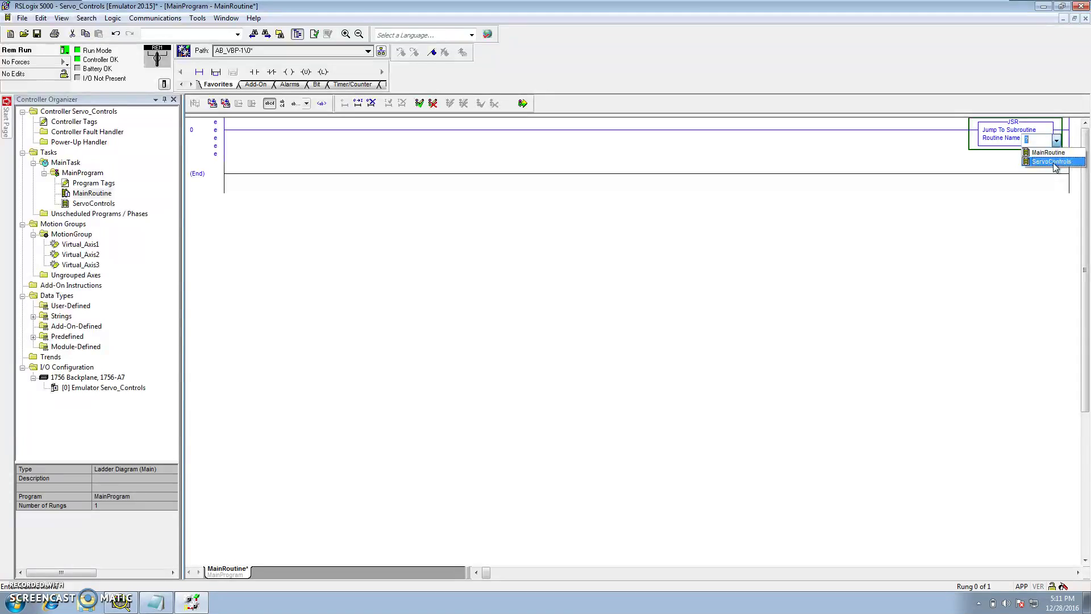
{"action": "left_click", "coordinate": [1052, 161]}
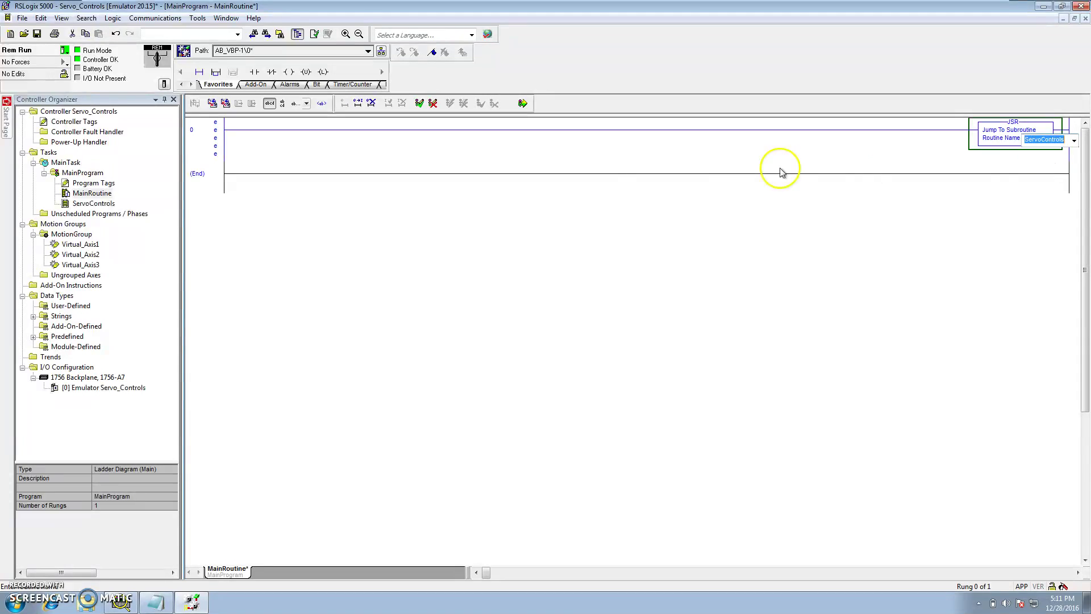
- Finalize all edits in MainProgram so the new JSR rung goes live in the controller
{"action": "left_click", "coordinate": [213, 150]}
{"action": "left_click", "coordinate": [523, 103]}
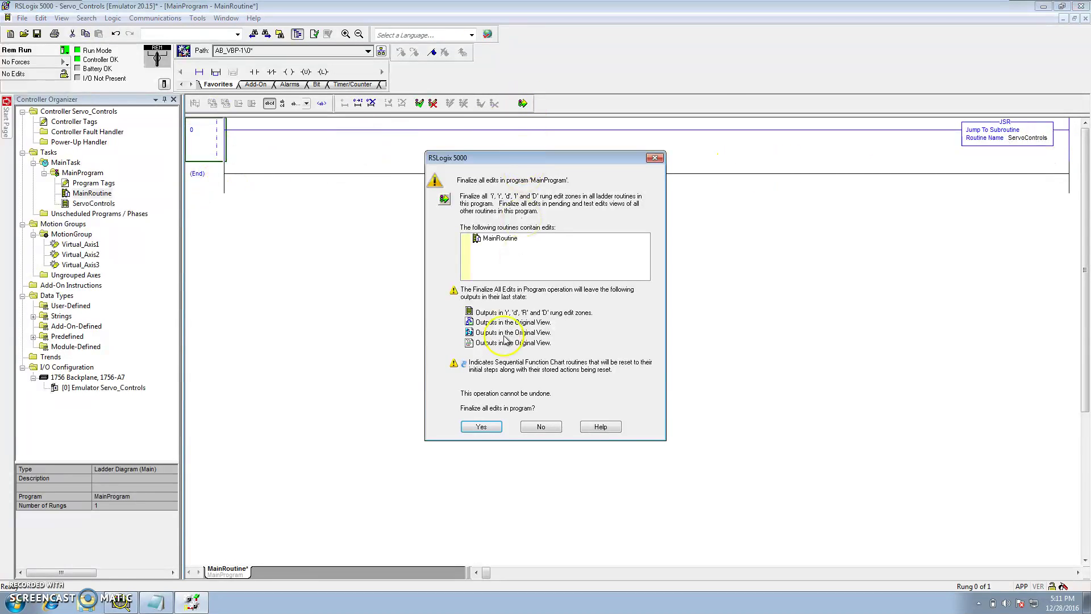
{"action": "left_click", "coordinate": [481, 427]}
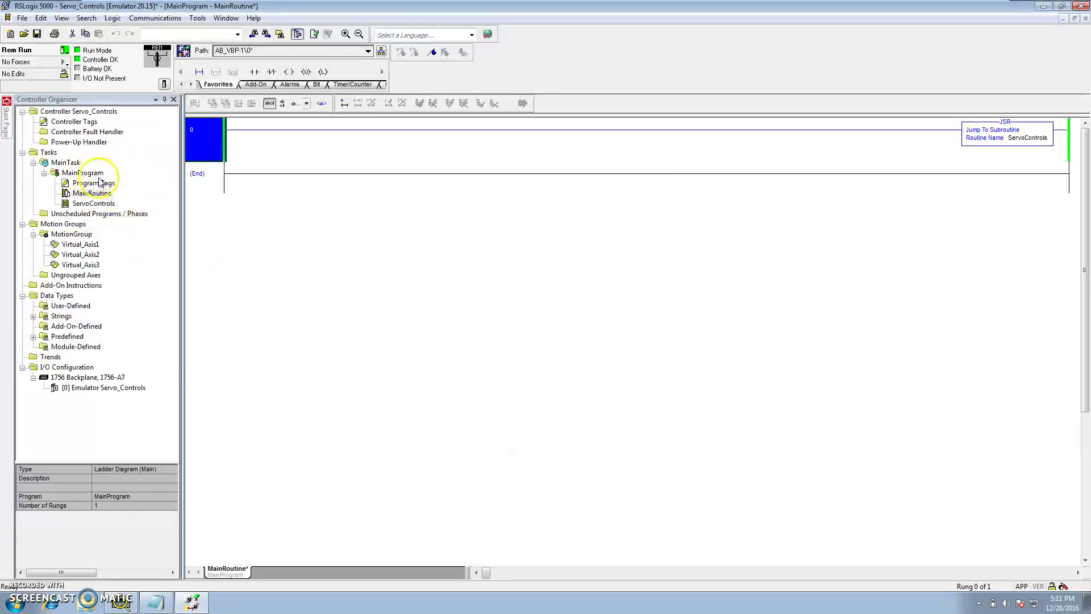
- Review the details of MainTask, MainProgram, the MainRoutine and ServoControls routines, and the three virtual axes
{"action": "left_click", "coordinate": [64, 165]}
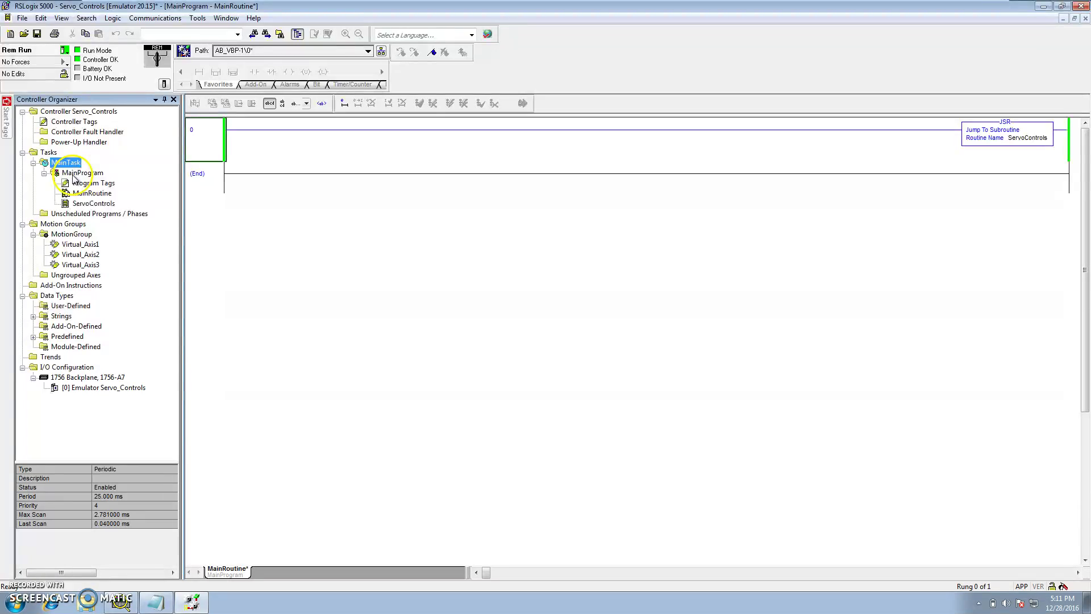
{"action": "left_click", "coordinate": [73, 174]}
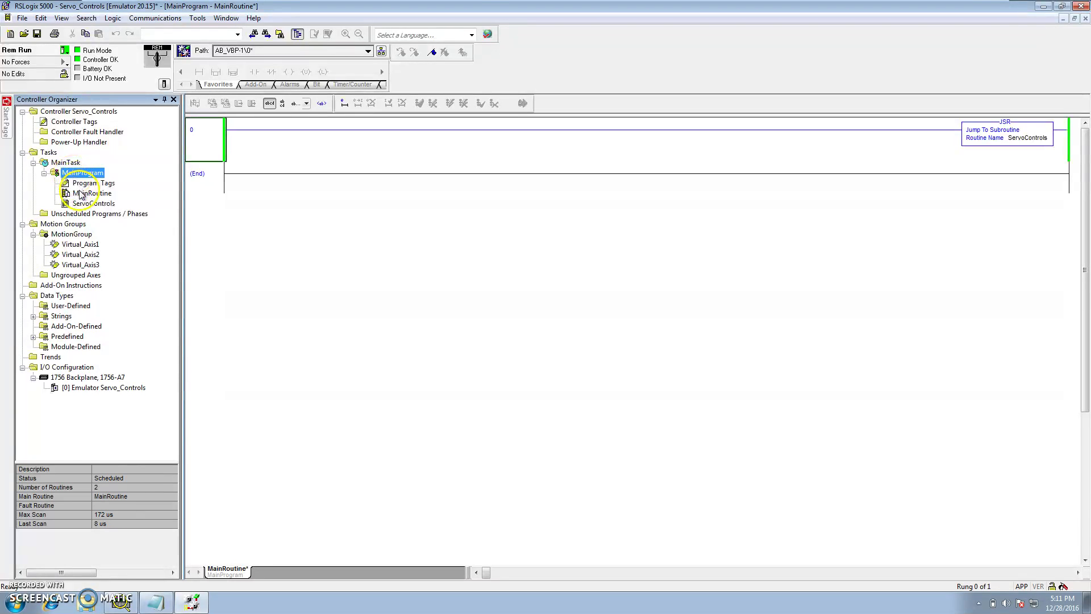
{"action": "left_click", "coordinate": [83, 194]}
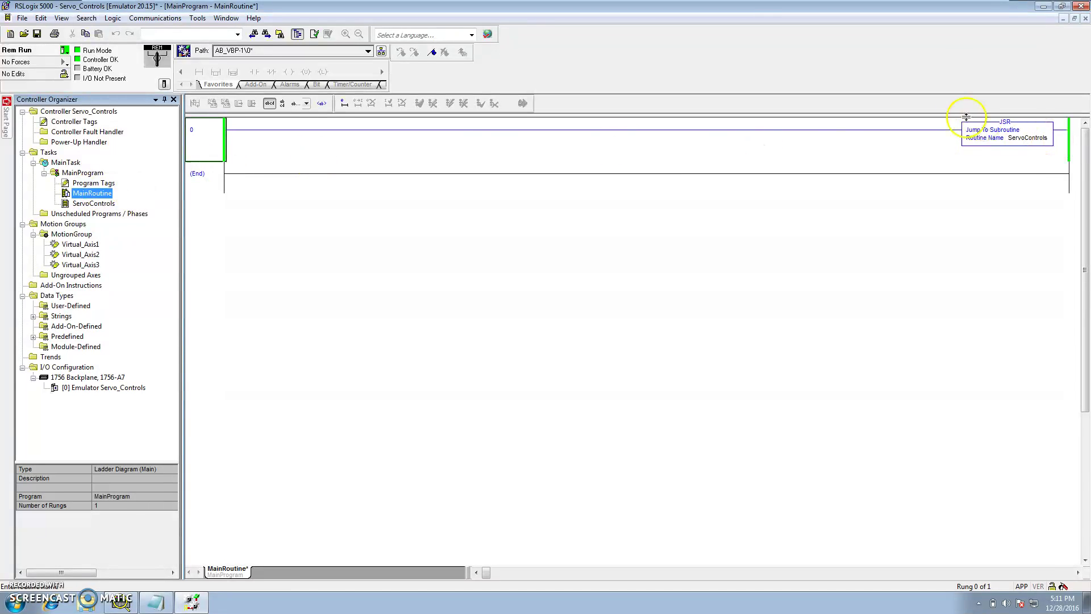
{"action": "left_click", "coordinate": [88, 205]}
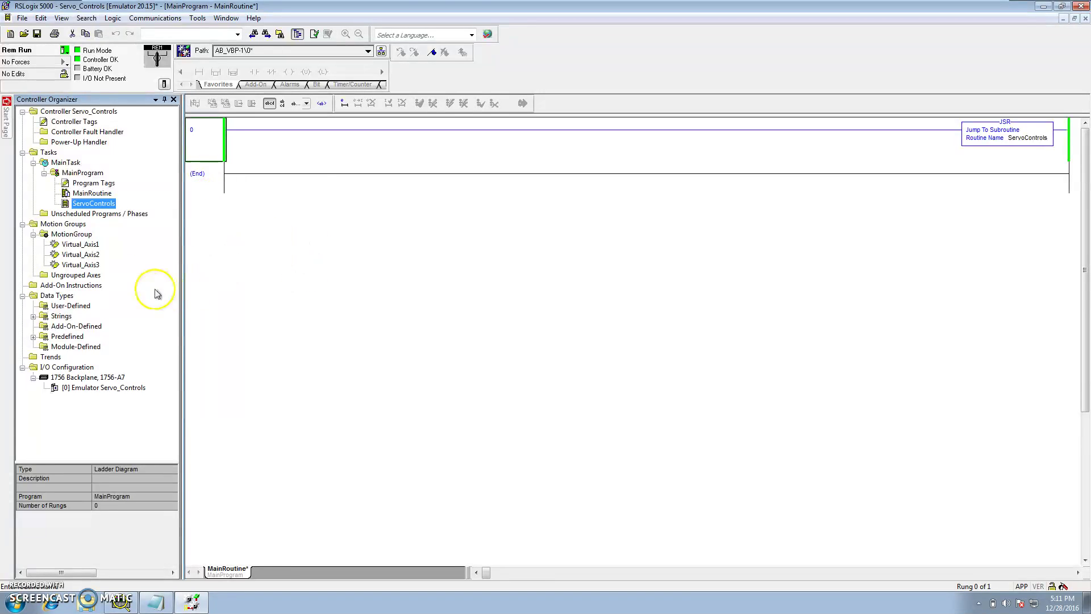
{"action": "left_click", "coordinate": [84, 245]}
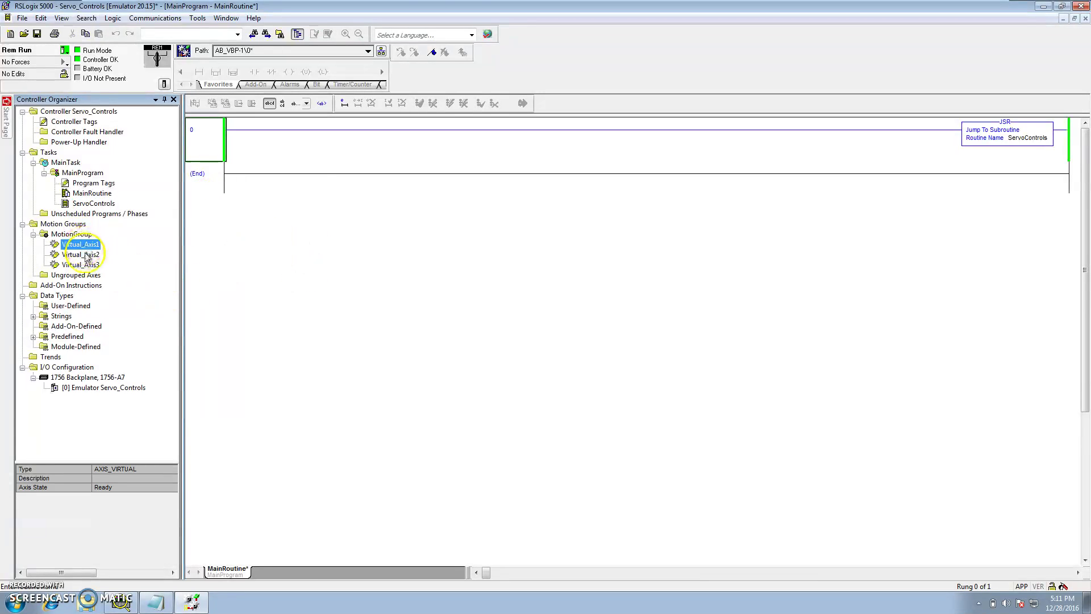
{"action": "left_click", "coordinate": [83, 255]}
{"action": "left_click", "coordinate": [83, 265]}
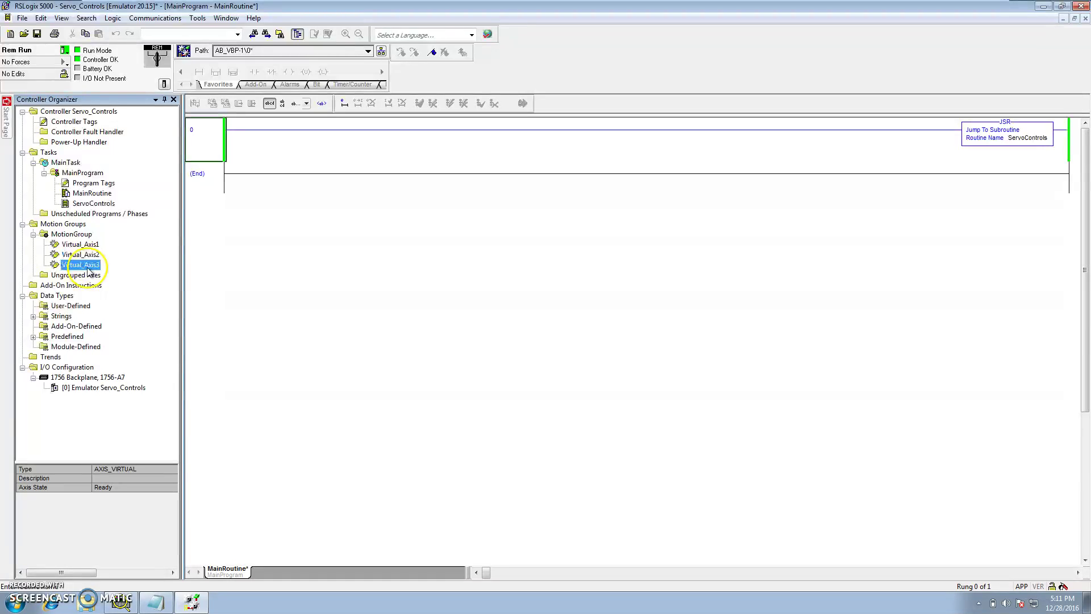
{"action": "left_click", "coordinate": [90, 245]}
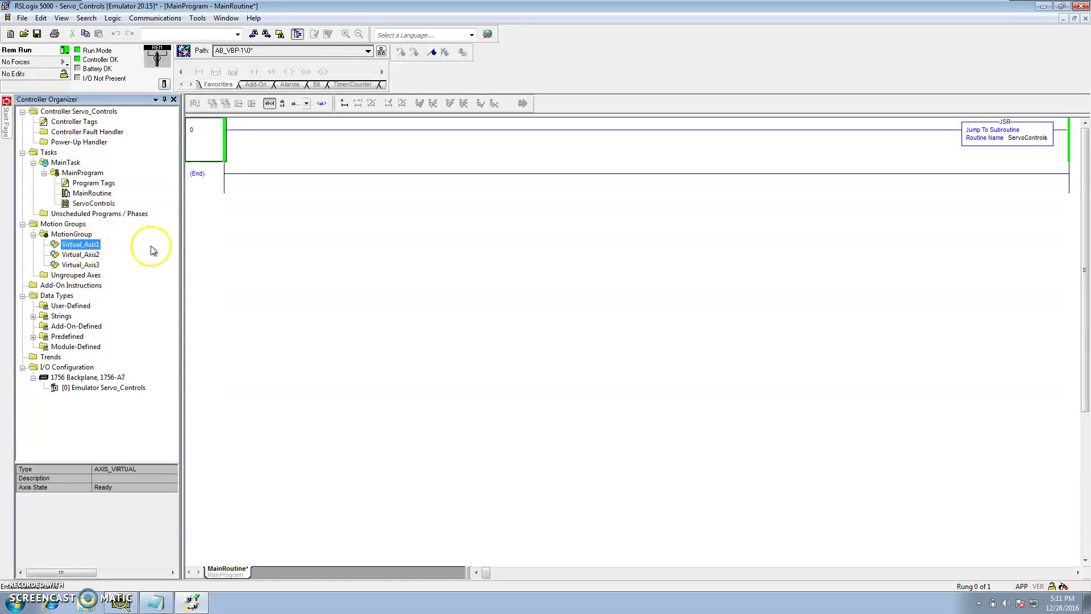
{"action": "left_click", "coordinate": [237, 183]}
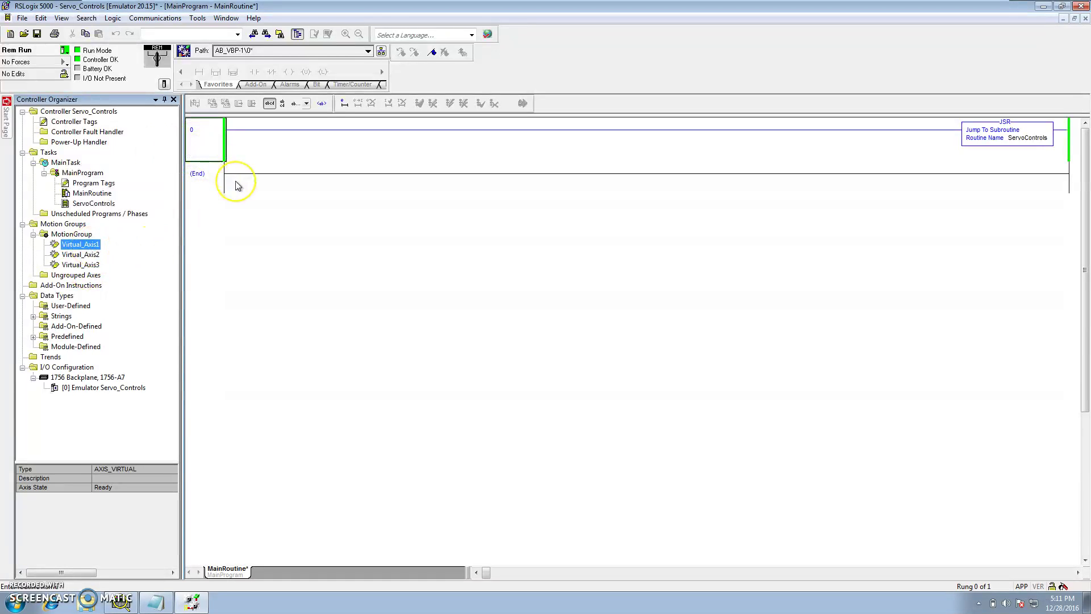